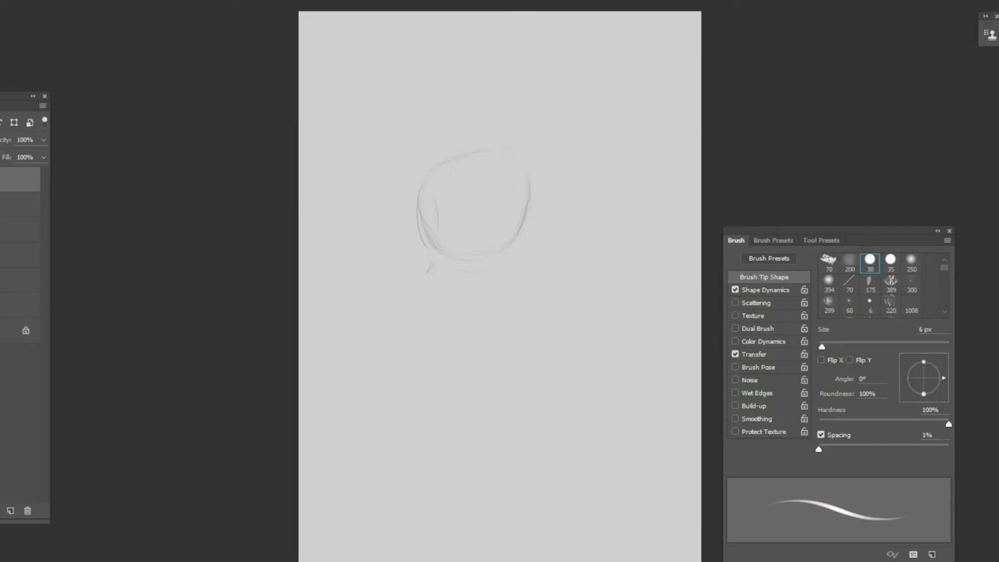
Step: Sketch the figure's rounded torso, head, V-shaped pelvis, thighs and knees with light 6 px brush strokes
{"action": "left_click_drag", "start_coordinate": [445, 253], "coordinate": [511, 246]}
{"action": "left_click_drag", "start_coordinate": [531, 201], "coordinate": [521, 232]}
{"action": "left_click_drag", "start_coordinate": [489, 152], "coordinate": [502, 161]}
{"action": "left_click_drag", "start_coordinate": [508, 272], "coordinate": [495, 299]}
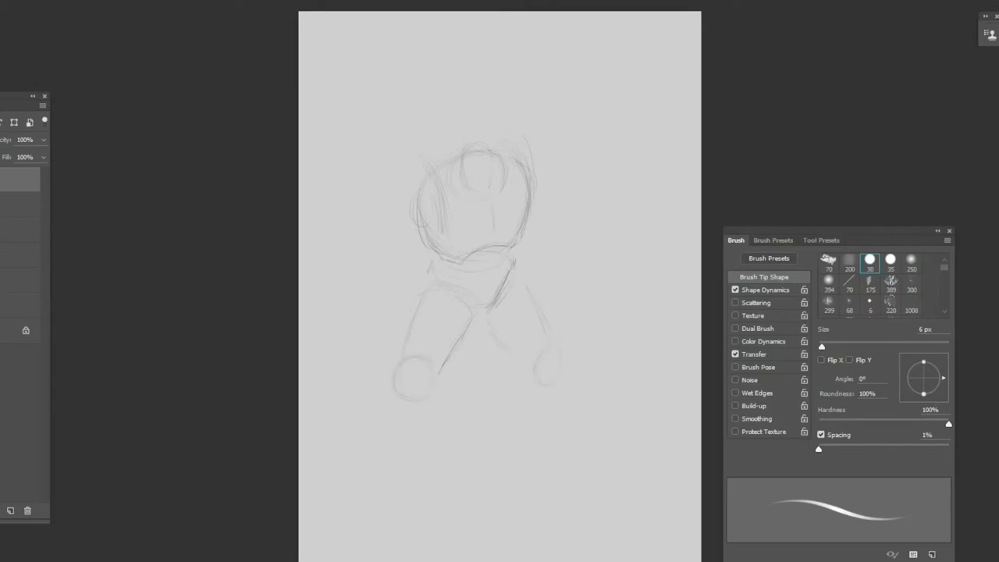
Step: Sketch the large rounded shoulder pads and the bulky lower legs beneath the knees
{"action": "left_click_drag", "start_coordinate": [394, 178], "coordinate": [429, 250]}
{"action": "left_click_drag", "start_coordinate": [511, 382], "coordinate": [563, 413]}
{"action": "left_click_drag", "start_coordinate": [392, 487], "coordinate": [415, 486]}
Step: Erase and reshape the outline of the left-hand lower leg, and mark the hip beside the pelvis
{"action": "key", "text": "e"}
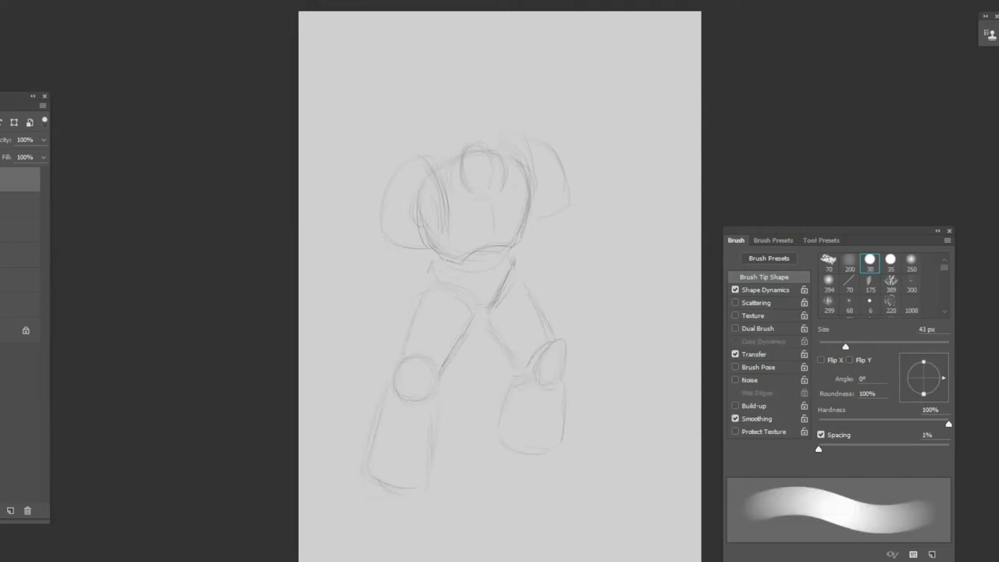
{"action": "left_click_drag", "start_coordinate": [376, 413], "coordinate": [379, 480]}
{"action": "key", "text": "b"}
{"action": "left_click_drag", "start_coordinate": [434, 269], "coordinate": [438, 281]}
{"action": "left_click_drag", "start_coordinate": [430, 441], "coordinate": [422, 472]}
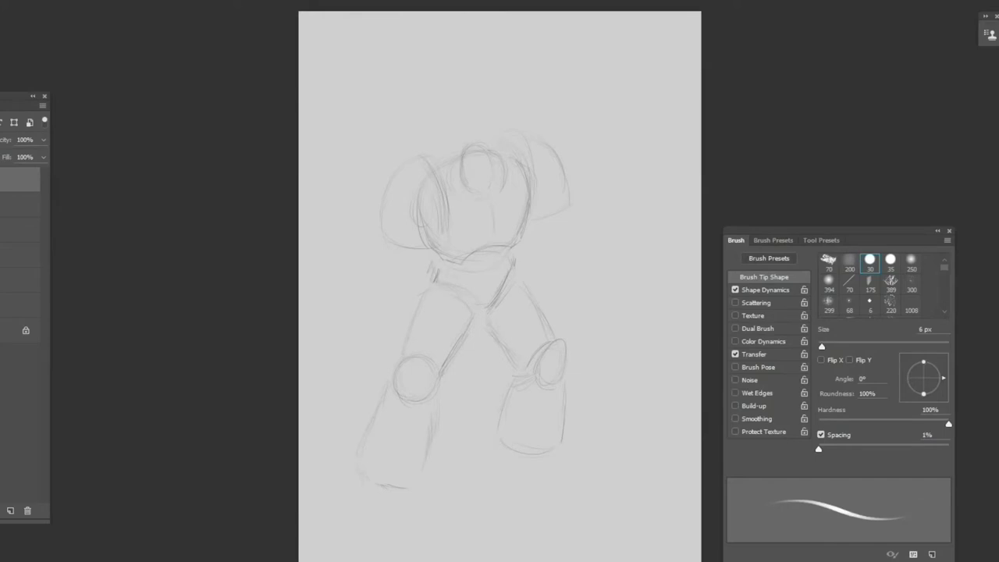
Step: Add rims along both shoulder pads and darken the adjoining torso and pelvis edges
{"action": "mouse_move", "coordinate": [458, 180]}
{"action": "left_mouse_down"}
{"action": "mouse_move", "coordinate": [452, 211]}
{"action": "mouse_move", "coordinate": [447, 200]}
{"action": "left_mouse_up"}
{"action": "left_click_drag", "start_coordinate": [541, 181], "coordinate": [542, 218]}
{"action": "left_click_drag", "start_coordinate": [413, 164], "coordinate": [390, 194]}
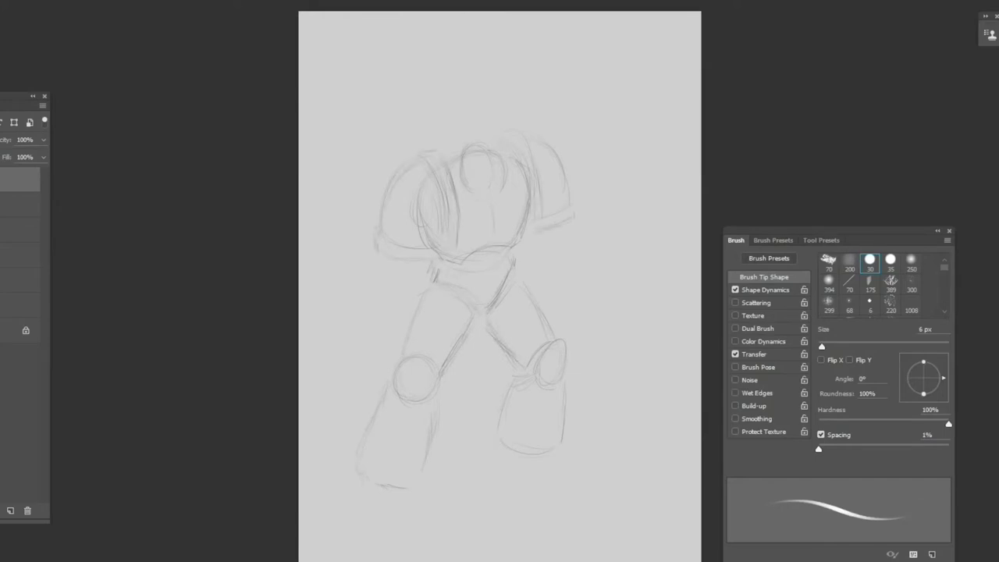
{"action": "left_click_drag", "start_coordinate": [512, 276], "coordinate": [504, 291]}
{"action": "left_click_drag", "start_coordinate": [530, 170], "coordinate": [526, 192]}
Step: Sketch both armoured boots at the bottoms of the legs, one front-facing and one pointing right
{"action": "left_click_drag", "start_coordinate": [412, 477], "coordinate": [416, 498]}
{"action": "mouse_move", "coordinate": [376, 482]}
{"action": "left_mouse_down"}
{"action": "mouse_move", "coordinate": [363, 504]}
{"action": "mouse_move", "coordinate": [412, 495]}
{"action": "left_mouse_up"}
{"action": "left_click_drag", "start_coordinate": [513, 453], "coordinate": [577, 465]}
{"action": "mouse_move", "coordinate": [560, 434]}
{"action": "left_mouse_down"}
{"action": "mouse_move", "coordinate": [563, 467]}
{"action": "mouse_move", "coordinate": [579, 464]}
{"action": "mouse_move", "coordinate": [509, 451]}
{"action": "mouse_move", "coordinate": [582, 457]}
{"action": "left_mouse_up"}
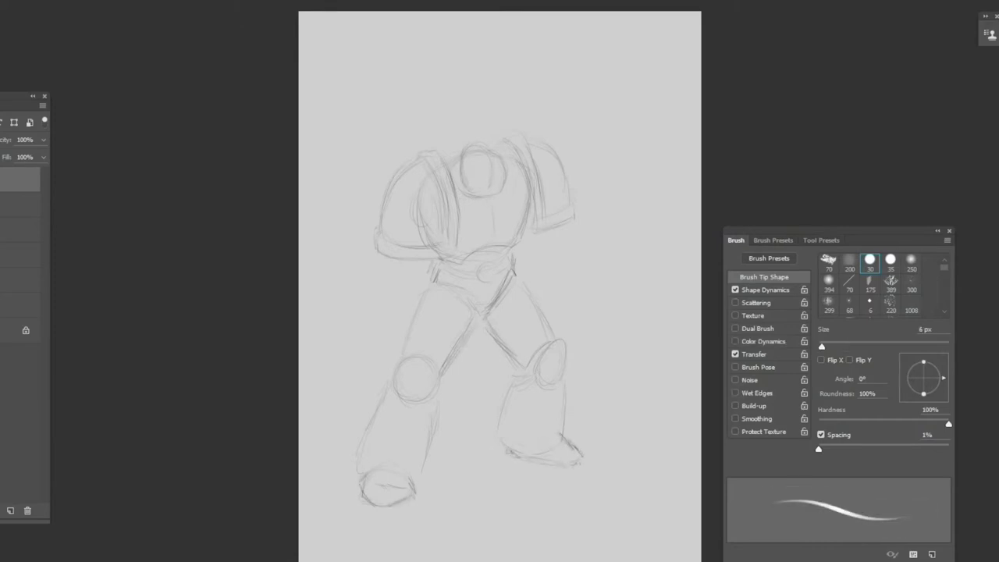
Step: Reinforce the outlines of the shins, right-hand knee, chest side and head base
{"action": "left_click_drag", "start_coordinate": [433, 426], "coordinate": [427, 475]}
{"action": "left_click_drag", "start_coordinate": [540, 347], "coordinate": [530, 356]}
{"action": "left_click_drag", "start_coordinate": [360, 464], "coordinate": [356, 471]}
{"action": "mouse_move", "coordinate": [531, 195]}
{"action": "left_mouse_down"}
{"action": "mouse_move", "coordinate": [512, 251]}
{"action": "mouse_move", "coordinate": [526, 237]}
{"action": "left_mouse_up"}
{"action": "mouse_move", "coordinate": [470, 192]}
{"action": "left_mouse_down"}
{"action": "mouse_move", "coordinate": [530, 181]}
{"action": "mouse_move", "coordinate": [544, 204]}
{"action": "left_mouse_up"}
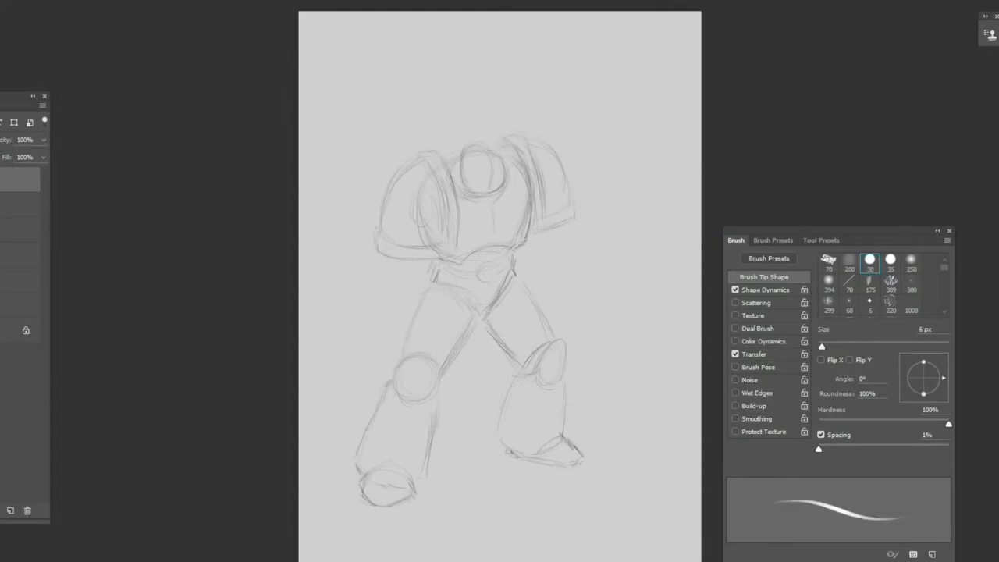
Step: Strengthen the shoulder pad rims and waist, and add crossing face guidelines inside the head
{"action": "left_click_drag", "start_coordinate": [459, 173], "coordinate": [454, 248]}
{"action": "left_click_drag", "start_coordinate": [551, 211], "coordinate": [569, 226]}
{"action": "left_click_drag", "start_coordinate": [473, 248], "coordinate": [495, 253]}
{"action": "left_click_drag", "start_coordinate": [479, 167], "coordinate": [479, 186]}
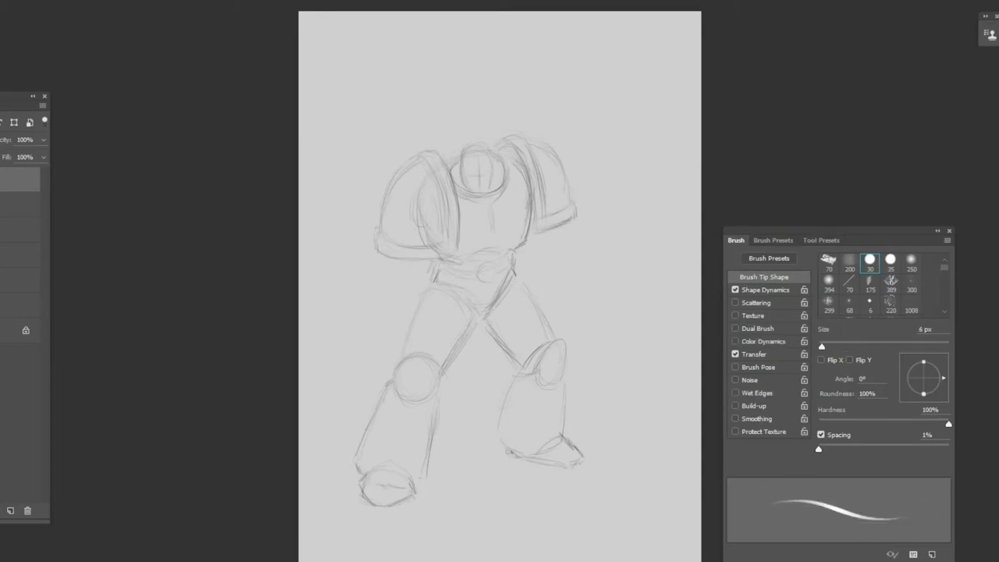
Step: Sketch a rough forearm and fist below the left-hand shoulder pad
{"action": "left_click_drag", "start_coordinate": [409, 266], "coordinate": [403, 286]}
{"action": "key", "text": "ctrl+z"}
{"action": "key", "text": "ctrl+z"}
{"action": "left_click_drag", "start_coordinate": [368, 269], "coordinate": [364, 300]}
{"action": "mouse_move", "coordinate": [394, 264]}
{"action": "left_mouse_down"}
{"action": "mouse_move", "coordinate": [394, 283]}
{"action": "mouse_move", "coordinate": [417, 298]}
{"action": "left_mouse_up"}
{"action": "left_click_drag", "start_coordinate": [421, 150], "coordinate": [436, 152]}
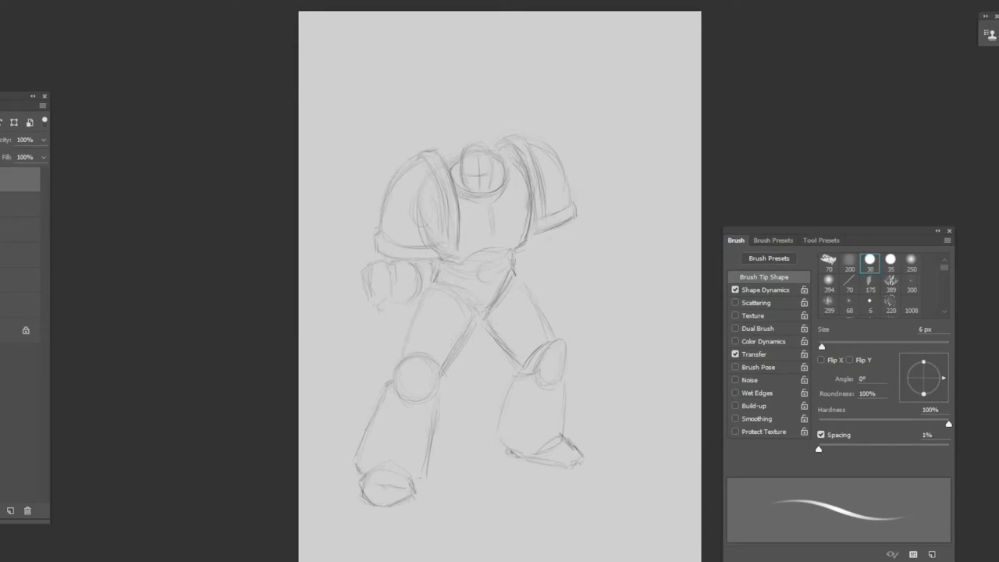
Step: Erase the rough forearm and fist below the left-hand shoulder pad
{"action": "left_click_drag", "start_coordinate": [550, 238], "coordinate": [536, 248]}
{"action": "key", "text": "period"}
{"action": "key", "text": "period"}
{"action": "key", "text": "period"}
{"action": "key", "text": "period"}
{"action": "key", "text": "period"}
{"action": "key", "text": "comma"}
{"action": "key", "text": "comma"}
{"action": "key", "text": "comma"}
{"action": "key", "text": "comma"}
{"action": "key", "text": "comma"}
{"action": "key", "text": "period"}
{"action": "left_click_drag", "start_coordinate": [365, 269], "coordinate": [417, 296]}
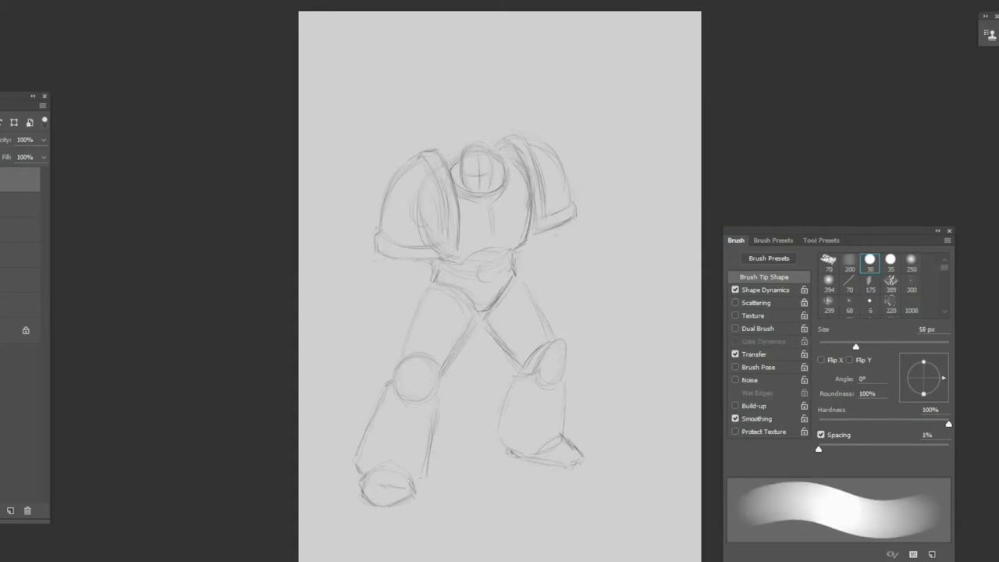
Step: Darken and reshape the outline of the left-hand boot
{"action": "key", "text": "comma"}
{"action": "left_click_drag", "start_coordinate": [368, 469], "coordinate": [401, 464]}
{"action": "left_click_drag", "start_coordinate": [385, 509], "coordinate": [407, 504]}
Step: Add a new layer and sketch the near end of a gun with the left-hand forearm around it
{"action": "key", "text": "ctrl+shift+alt+n"}
{"action": "left_click_drag", "start_coordinate": [430, 262], "coordinate": [415, 291]}
{"action": "mouse_move", "coordinate": [449, 287]}
{"action": "left_mouse_down"}
{"action": "mouse_move", "coordinate": [445, 304]}
{"action": "mouse_move", "coordinate": [434, 302]}
{"action": "left_mouse_up"}
{"action": "left_click_drag", "start_coordinate": [446, 267], "coordinate": [455, 280]}
{"action": "left_click_drag", "start_coordinate": [398, 269], "coordinate": [404, 286]}
Step: Sketch the long boxy gun body running diagonally across the waist
{"action": "left_click_drag", "start_coordinate": [457, 258], "coordinate": [523, 231]}
{"action": "left_click_drag", "start_coordinate": [491, 287], "coordinate": [562, 248]}
{"action": "mouse_move", "coordinate": [457, 263]}
{"action": "left_mouse_down"}
{"action": "mouse_move", "coordinate": [436, 308]}
{"action": "mouse_move", "coordinate": [439, 272]}
{"action": "left_mouse_up"}
{"action": "left_click_drag", "start_coordinate": [549, 262], "coordinate": [502, 286]}
{"action": "left_click_drag", "start_coordinate": [485, 241], "coordinate": [551, 225]}
{"action": "left_click_drag", "start_coordinate": [553, 232], "coordinate": [555, 262]}
{"action": "left_click_drag", "start_coordinate": [414, 300], "coordinate": [433, 314]}
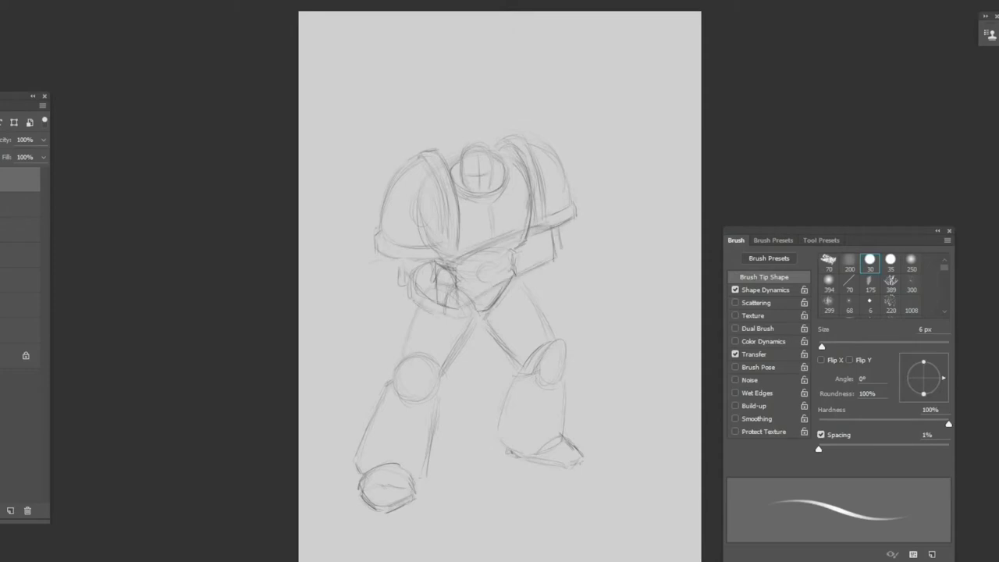
Step: Sketch the right-hand fist under the gun and erase the overlapping lines at the gun's near end
{"action": "left_click_drag", "start_coordinate": [534, 272], "coordinate": [549, 266]}
{"action": "left_click_drag", "start_coordinate": [415, 280], "coordinate": [439, 298]}
{"action": "left_click_drag", "start_coordinate": [414, 301], "coordinate": [433, 316]}
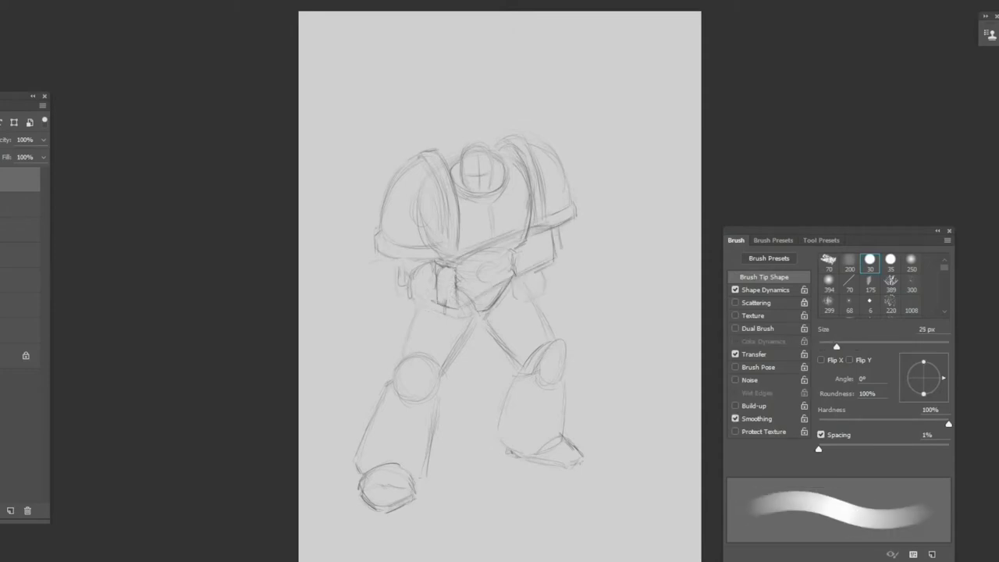
Step: Outline the forearm's lower edge and sketch the gripping hand and handle below the gun
{"action": "mouse_move", "coordinate": [427, 261]}
{"action": "left_mouse_down"}
{"action": "mouse_move", "coordinate": [407, 281]}
{"action": "mouse_move", "coordinate": [449, 318]}
{"action": "left_mouse_up"}
{"action": "left_click_drag", "start_coordinate": [460, 313], "coordinate": [483, 321]}
{"action": "mouse_move", "coordinate": [491, 285]}
{"action": "left_mouse_down"}
{"action": "mouse_move", "coordinate": [477, 335]}
{"action": "mouse_move", "coordinate": [503, 325]}
{"action": "left_mouse_up"}
{"action": "mouse_move", "coordinate": [479, 338]}
{"action": "left_mouse_down"}
{"action": "mouse_move", "coordinate": [493, 338]}
{"action": "mouse_move", "coordinate": [482, 340]}
{"action": "left_mouse_up"}
{"action": "left_click_drag", "start_coordinate": [476, 319], "coordinate": [475, 337]}
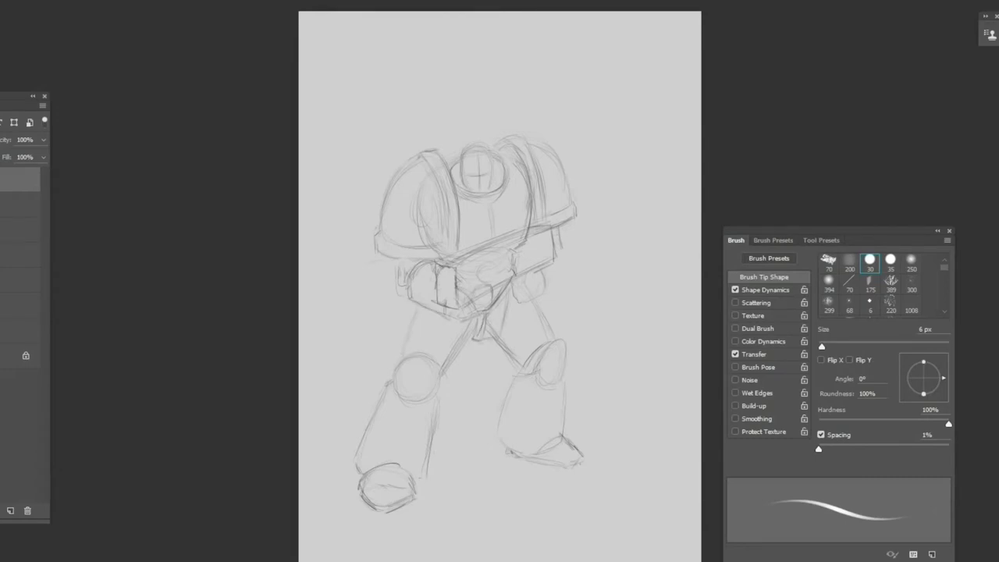
Step: Sketch the right-hand forearm and elbow behind the gun, and firm up the line under the opposite forearm
{"action": "left_click_drag", "start_coordinate": [551, 290], "coordinate": [585, 277]}
{"action": "mouse_move", "coordinate": [570, 237]}
{"action": "left_mouse_down"}
{"action": "mouse_move", "coordinate": [581, 274]}
{"action": "mouse_move", "coordinate": [553, 245]}
{"action": "left_mouse_up"}
{"action": "mouse_move", "coordinate": [471, 306]}
{"action": "left_mouse_down"}
{"action": "mouse_move", "coordinate": [490, 284]}
{"action": "mouse_move", "coordinate": [437, 306]}
{"action": "left_mouse_up"}
{"action": "mouse_move", "coordinate": [545, 270]}
{"action": "left_mouse_down"}
{"action": "mouse_move", "coordinate": [547, 294]}
{"action": "mouse_move", "coordinate": [584, 281]}
{"action": "left_mouse_up"}
Step: Clear the pelvis lines inside the gun body and sharpen its long upper edges
{"action": "left_click_drag", "start_coordinate": [477, 284], "coordinate": [515, 257]}
{"action": "left_click_drag", "start_coordinate": [449, 261], "coordinate": [500, 243]}
{"action": "mouse_move", "coordinate": [507, 255]}
{"action": "left_mouse_down"}
{"action": "mouse_move", "coordinate": [532, 230]}
{"action": "mouse_move", "coordinate": [553, 231]}
{"action": "left_mouse_up"}
{"action": "mouse_move", "coordinate": [469, 250]}
{"action": "left_mouse_down"}
{"action": "mouse_move", "coordinate": [523, 229]}
{"action": "mouse_move", "coordinate": [587, 258]}
{"action": "left_mouse_up"}
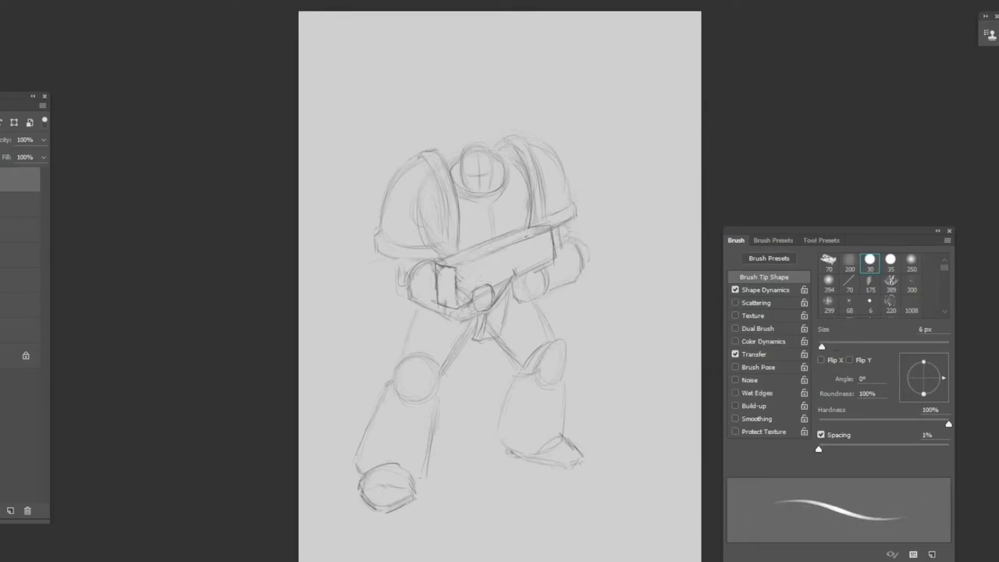
Step: Refine the collar, chest edge and both shoulder pad outlines with darker strokes
{"action": "left_click_drag", "start_coordinate": [465, 205], "coordinate": [478, 201]}
{"action": "left_click_drag", "start_coordinate": [451, 167], "coordinate": [459, 160]}
{"action": "left_click_drag", "start_coordinate": [540, 145], "coordinate": [558, 162]}
{"action": "left_click_drag", "start_coordinate": [566, 212], "coordinate": [578, 220]}
{"action": "left_click_drag", "start_coordinate": [529, 147], "coordinate": [535, 213]}
{"action": "left_click_drag", "start_coordinate": [422, 155], "coordinate": [436, 150]}
{"action": "left_click_drag", "start_coordinate": [460, 209], "coordinate": [460, 241]}
Step: Erase the overlapping construction lines around and inside the left-hand shoulder pad, redrawing its inner edge
{"action": "key", "text": "e"}
{"action": "left_click_drag", "start_coordinate": [415, 156], "coordinate": [437, 149]}
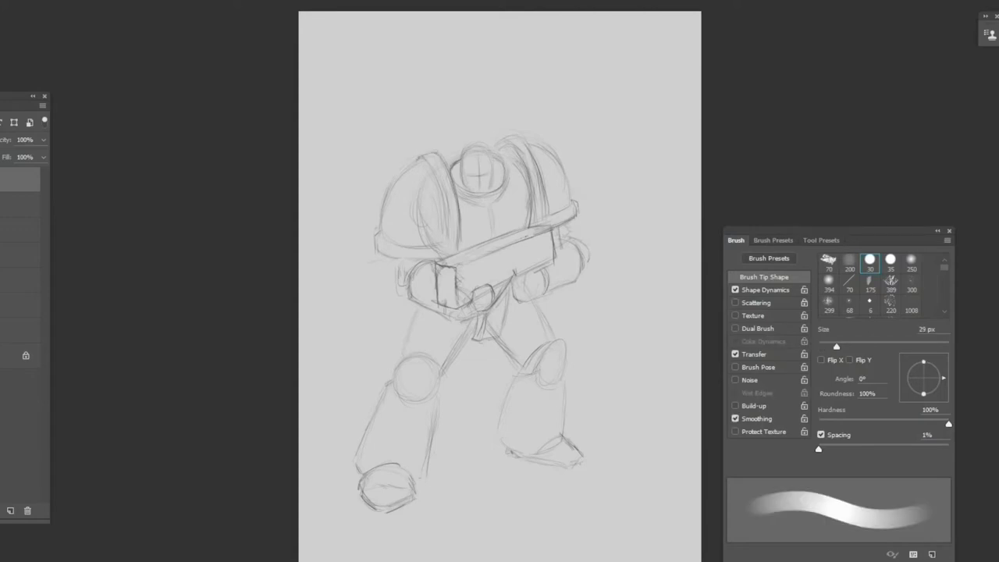
{"action": "key", "text": "b"}
{"action": "left_click_drag", "start_coordinate": [443, 192], "coordinate": [443, 226]}
{"action": "left_click_drag", "start_coordinate": [440, 176], "coordinate": [446, 195]}
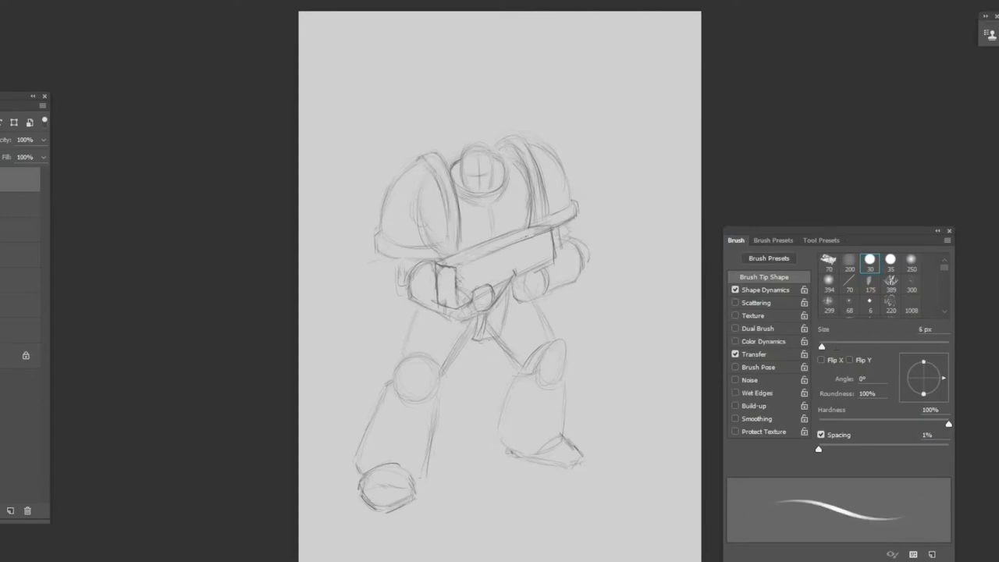
{"action": "mouse_move", "coordinate": [423, 156]}
{"action": "left_mouse_down"}
{"action": "mouse_move", "coordinate": [437, 158]}
{"action": "mouse_move", "coordinate": [426, 157]}
{"action": "left_mouse_up"}
{"action": "key", "text": "e"}
{"action": "left_click_drag", "start_coordinate": [421, 206], "coordinate": [420, 234]}
{"action": "key", "text": "b"}
Step: Redraw the top edges of both shoulder pads and add an inner rim to the collar
{"action": "left_click_drag", "start_coordinate": [418, 160], "coordinate": [437, 154]}
{"action": "left_click_drag", "start_coordinate": [501, 144], "coordinate": [515, 140]}
{"action": "mouse_move", "coordinate": [456, 175]}
{"action": "left_mouse_down"}
{"action": "mouse_move", "coordinate": [461, 185]}
{"action": "mouse_move", "coordinate": [500, 190]}
{"action": "left_mouse_up"}
Step: Define both elbows below the shoulder pads and add a round opening at the gun's near end
{"action": "left_click_drag", "start_coordinate": [571, 232], "coordinate": [583, 240]}
{"action": "left_click_drag", "start_coordinate": [580, 243], "coordinate": [590, 274]}
{"action": "mouse_move", "coordinate": [407, 276]}
{"action": "left_mouse_down"}
{"action": "mouse_move", "coordinate": [395, 301]}
{"action": "mouse_move", "coordinate": [447, 294]}
{"action": "mouse_move", "coordinate": [429, 295]}
{"action": "left_mouse_up"}
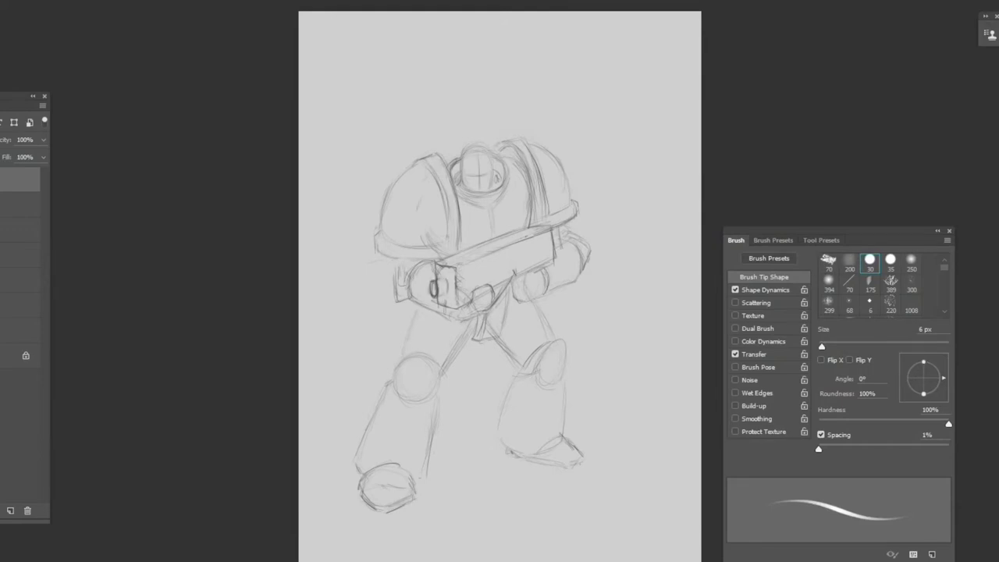
{"action": "left_click_drag", "start_coordinate": [393, 263], "coordinate": [414, 258]}
Step: Refine the outlines of the knee pads, left-hand thigh and both lower legs
{"action": "left_click_drag", "start_coordinate": [537, 349], "coordinate": [523, 369]}
{"action": "left_click_drag", "start_coordinate": [566, 349], "coordinate": [570, 372]}
{"action": "left_click_drag", "start_coordinate": [407, 358], "coordinate": [390, 388]}
{"action": "left_click_drag", "start_coordinate": [415, 315], "coordinate": [401, 353]}
{"action": "left_click_drag", "start_coordinate": [436, 419], "coordinate": [427, 474]}
{"action": "left_click_drag", "start_coordinate": [518, 371], "coordinate": [532, 371]}
{"action": "left_click_drag", "start_coordinate": [509, 390], "coordinate": [497, 435]}
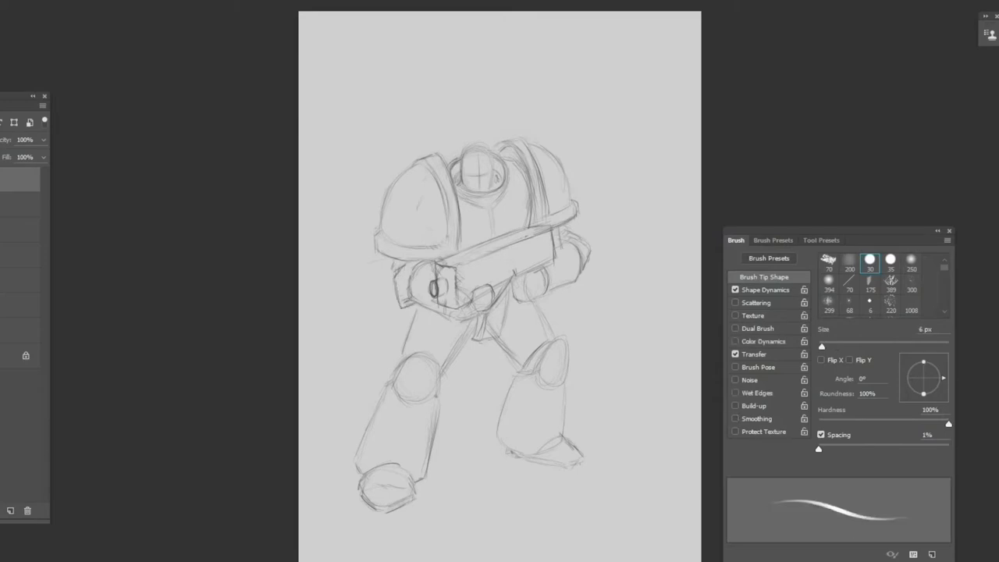
Step: On a new layer, draw the underlying oval head and rounded ribcage over the armour with a 9 px brush
{"action": "key", "text": "ctrl+shift+alt+n"}
{"action": "left_click", "coordinate": [829, 264]}
{"action": "mouse_move", "coordinate": [462, 151]}
{"action": "left_mouse_down"}
{"action": "mouse_move", "coordinate": [493, 184]}
{"action": "mouse_move", "coordinate": [490, 200]}
{"action": "left_mouse_up"}
{"action": "mouse_move", "coordinate": [438, 190]}
{"action": "left_mouse_down"}
{"action": "mouse_move", "coordinate": [452, 203]}
{"action": "mouse_move", "coordinate": [438, 250]}
{"action": "left_mouse_up"}
{"action": "left_click_drag", "start_coordinate": [521, 215], "coordinate": [518, 257]}
{"action": "left_click_drag", "start_coordinate": [523, 195], "coordinate": [515, 265]}
{"action": "left_click_drag", "start_coordinate": [503, 269], "coordinate": [450, 273]}
{"action": "left_click_drag", "start_coordinate": [464, 178], "coordinate": [434, 215]}
{"action": "left_click_drag", "start_coordinate": [496, 175], "coordinate": [521, 190]}
Step: Draw the underlying shoulder joints, arms and blocky hands over the armour sketch
{"action": "key", "text": "e"}
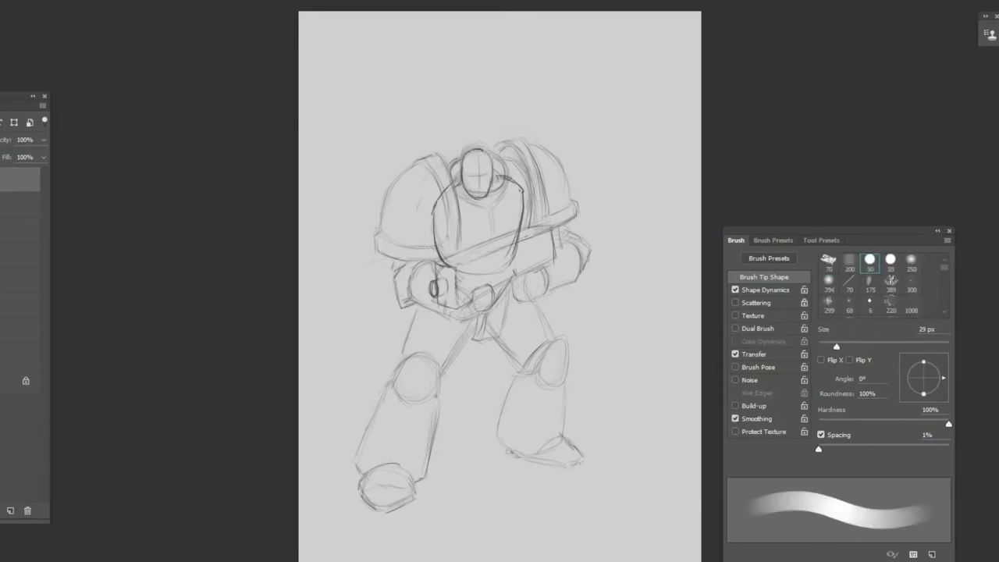
{"action": "key", "text": "b"}
{"action": "left_click_drag", "start_coordinate": [425, 196], "coordinate": [446, 232]}
{"action": "left_click_drag", "start_coordinate": [515, 181], "coordinate": [560, 265]}
{"action": "mouse_move", "coordinate": [427, 226]}
{"action": "left_mouse_down"}
{"action": "mouse_move", "coordinate": [415, 265]}
{"action": "mouse_move", "coordinate": [482, 309]}
{"action": "left_mouse_up"}
{"action": "left_click_drag", "start_coordinate": [525, 256], "coordinate": [546, 287]}
{"action": "left_click_drag", "start_coordinate": [440, 233], "coordinate": [523, 231]}
{"action": "left_click_drag", "start_coordinate": [465, 149], "coordinate": [472, 183]}
{"action": "left_click_drag", "start_coordinate": [520, 180], "coordinate": [516, 245]}
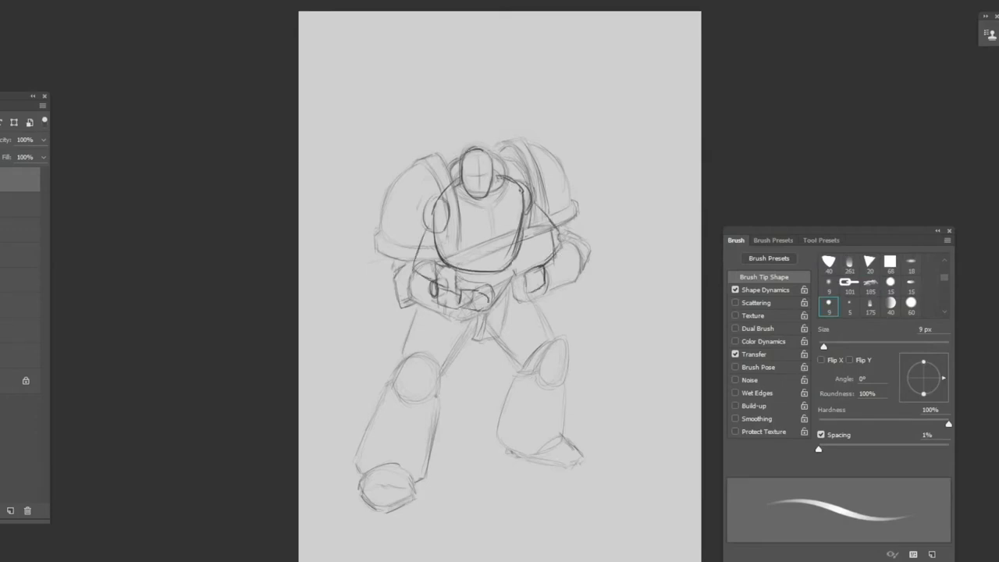
Step: Clean up the right-hand upper arm, redraw the left-hand elbow and add the underlying triangular pelvis
{"action": "key", "text": "e"}
{"action": "mouse_move", "coordinate": [506, 178]}
{"action": "left_mouse_down"}
{"action": "mouse_move", "coordinate": [523, 220]}
{"action": "mouse_move", "coordinate": [516, 258]}
{"action": "mouse_move", "coordinate": [558, 236]}
{"action": "left_mouse_up"}
{"action": "key", "text": "b"}
{"action": "left_click_drag", "start_coordinate": [428, 237], "coordinate": [415, 264]}
{"action": "mouse_move", "coordinate": [447, 273]}
{"action": "left_mouse_down"}
{"action": "mouse_move", "coordinate": [504, 285]}
{"action": "mouse_move", "coordinate": [484, 306]}
{"action": "left_mouse_up"}
Step: Draw the underlying leg lines from hips to ankles with small ovals for the knees
{"action": "mouse_move", "coordinate": [482, 293]}
{"action": "left_mouse_down"}
{"action": "mouse_move", "coordinate": [499, 326]}
{"action": "mouse_move", "coordinate": [429, 351]}
{"action": "left_mouse_up"}
{"action": "mouse_move", "coordinate": [414, 362]}
{"action": "left_mouse_down"}
{"action": "mouse_move", "coordinate": [427, 382]}
{"action": "mouse_move", "coordinate": [390, 465]}
{"action": "left_mouse_up"}
{"action": "left_click_drag", "start_coordinate": [508, 304], "coordinate": [550, 375]}
{"action": "left_click_drag", "start_coordinate": [542, 374], "coordinate": [528, 434]}
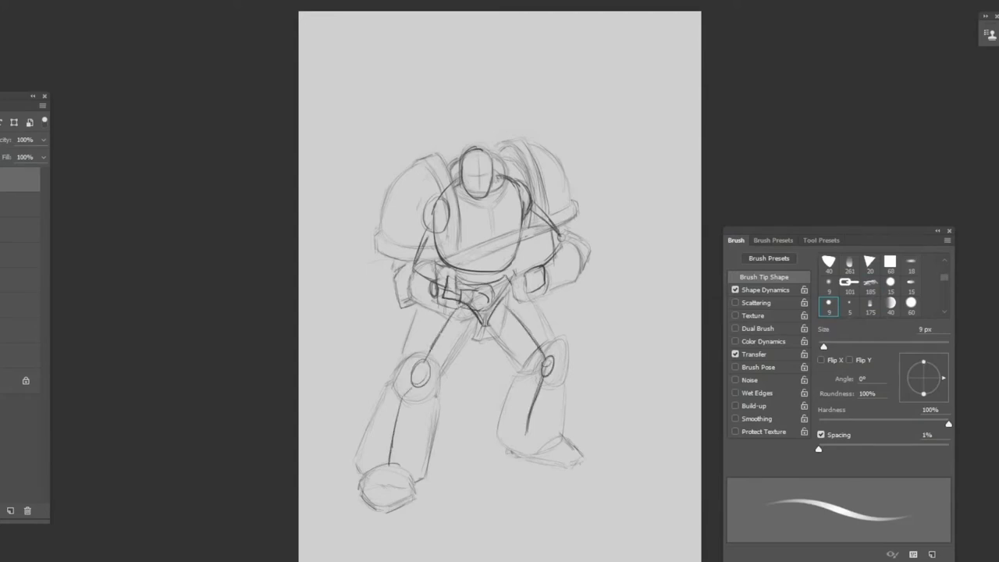
Step: Draw simplified underlying feet inside both armoured boots
{"action": "left_click_drag", "start_coordinate": [389, 462], "coordinate": [376, 500]}
{"action": "mouse_move", "coordinate": [390, 464]}
{"action": "left_mouse_down"}
{"action": "mouse_move", "coordinate": [401, 483]}
{"action": "mouse_move", "coordinate": [386, 500]}
{"action": "left_mouse_up"}
{"action": "left_click_drag", "start_coordinate": [521, 429], "coordinate": [566, 459]}
Step: Reinforce the underlying forearm and hand at the right and the bent arm at the left
{"action": "left_click_drag", "start_coordinate": [546, 265], "coordinate": [524, 288]}
{"action": "left_click_drag", "start_coordinate": [564, 237], "coordinate": [548, 273]}
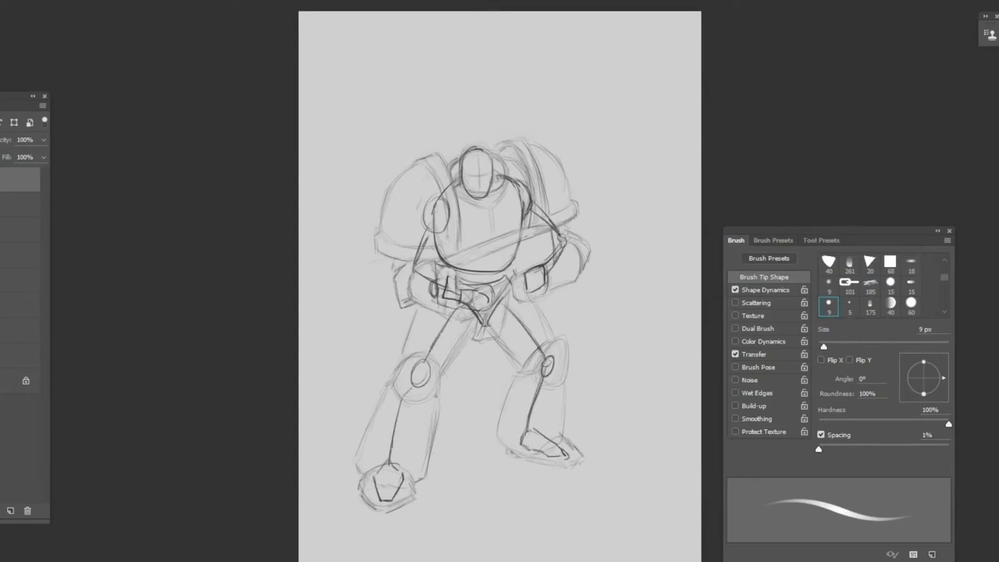
{"action": "left_click_drag", "start_coordinate": [427, 228], "coordinate": [418, 262]}
{"action": "left_click_drag", "start_coordinate": [418, 268], "coordinate": [487, 309]}
Step: Hide the armour sketch, fade the underlying figure to 21% opacity, and redraw its head and ribcage on a new layer
{"action": "key", "text": "ctrl+comma"}
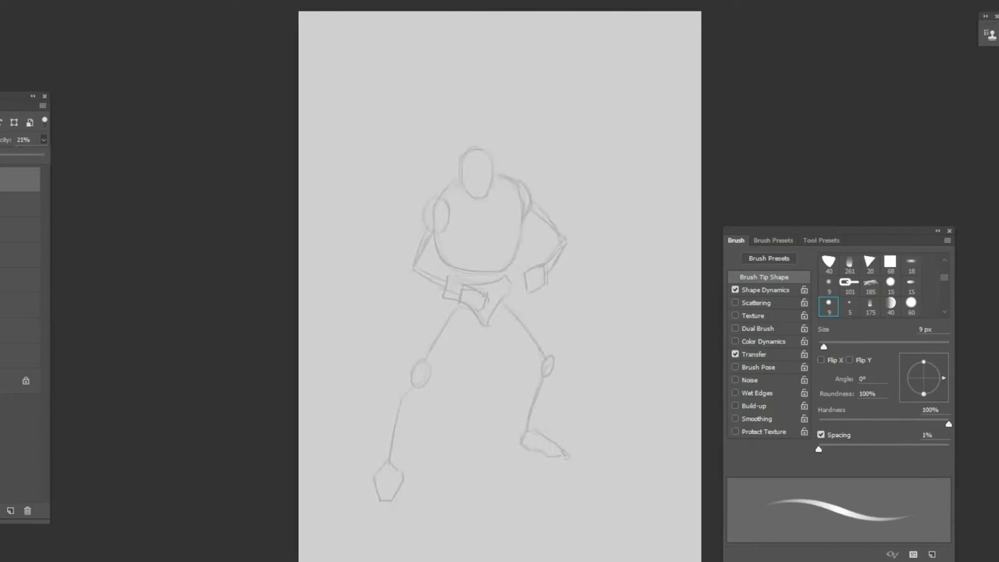
{"action": "left_click", "coordinate": [10, 510]}
{"action": "mouse_move", "coordinate": [477, 147]}
{"action": "left_mouse_down"}
{"action": "mouse_move", "coordinate": [493, 164]}
{"action": "mouse_move", "coordinate": [491, 148]}
{"action": "left_mouse_up"}
{"action": "mouse_move", "coordinate": [457, 178]}
{"action": "left_mouse_down"}
{"action": "mouse_move", "coordinate": [437, 199]}
{"action": "mouse_move", "coordinate": [446, 265]}
{"action": "left_mouse_up"}
{"action": "left_click_drag", "start_coordinate": [442, 267], "coordinate": [499, 274]}
{"action": "left_click_drag", "start_coordinate": [518, 184], "coordinate": [522, 265]}
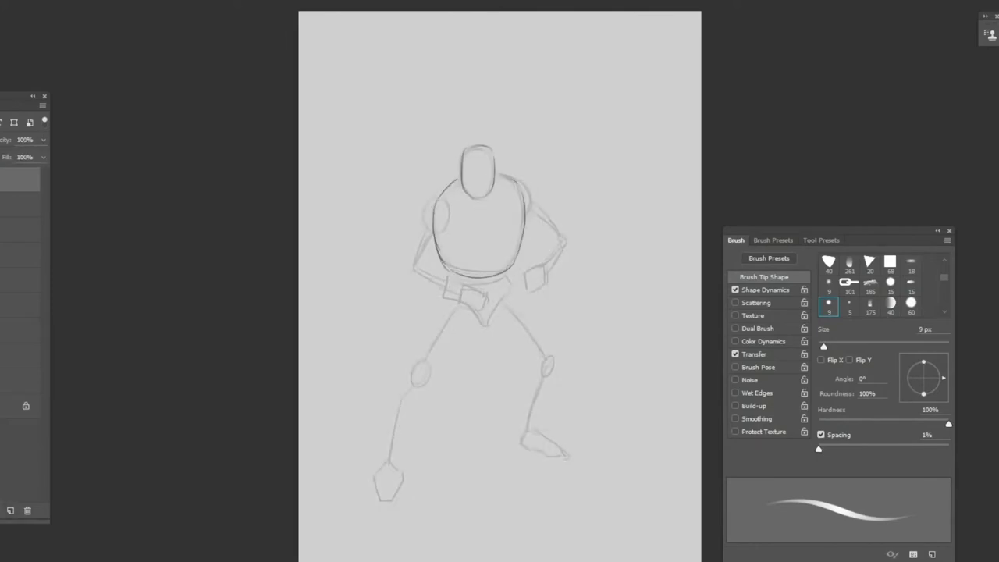
Step: Draw the shoulder joints and bent arms as clean lines with small circles at the elbows
{"action": "mouse_move", "coordinate": [446, 201]}
{"action": "left_mouse_down"}
{"action": "mouse_move", "coordinate": [441, 237]}
{"action": "mouse_move", "coordinate": [412, 277]}
{"action": "left_mouse_up"}
{"action": "left_click_drag", "start_coordinate": [412, 277], "coordinate": [456, 293]}
{"action": "mouse_move", "coordinate": [521, 189]}
{"action": "left_mouse_down"}
{"action": "mouse_move", "coordinate": [526, 217]}
{"action": "mouse_move", "coordinate": [562, 242]}
{"action": "left_mouse_up"}
{"action": "left_click_drag", "start_coordinate": [562, 244], "coordinate": [544, 276]}
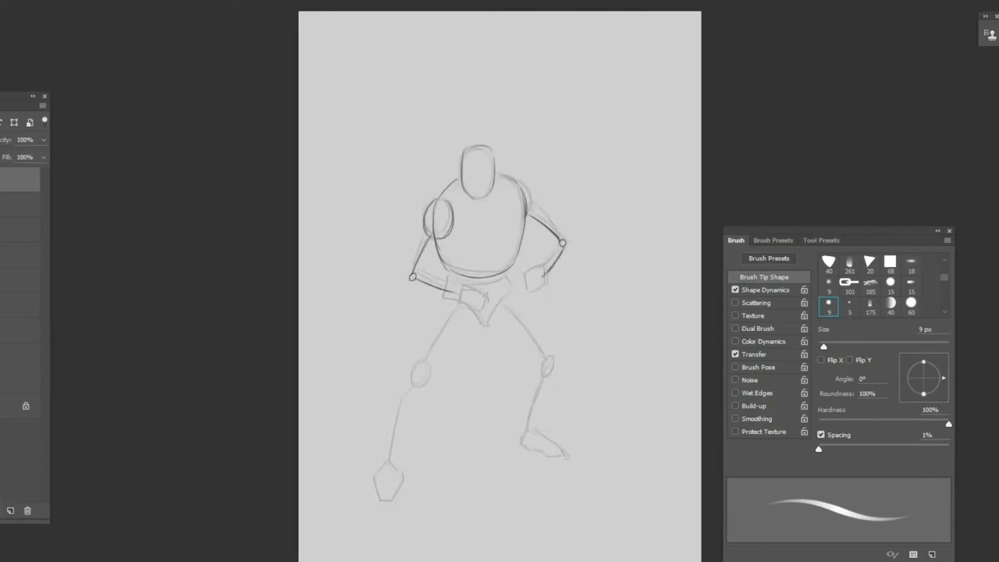
Step: Draw block shapes for both hands and add second contour lines to thicken the upper arms
{"action": "left_click_drag", "start_coordinate": [452, 290], "coordinate": [478, 309]}
{"action": "mouse_move", "coordinate": [526, 270]}
{"action": "left_mouse_down"}
{"action": "mouse_move", "coordinate": [527, 294]}
{"action": "mouse_move", "coordinate": [545, 270]}
{"action": "left_mouse_up"}
{"action": "left_click_drag", "start_coordinate": [523, 188], "coordinate": [562, 240]}
{"action": "left_click_drag", "start_coordinate": [430, 234], "coordinate": [414, 273]}
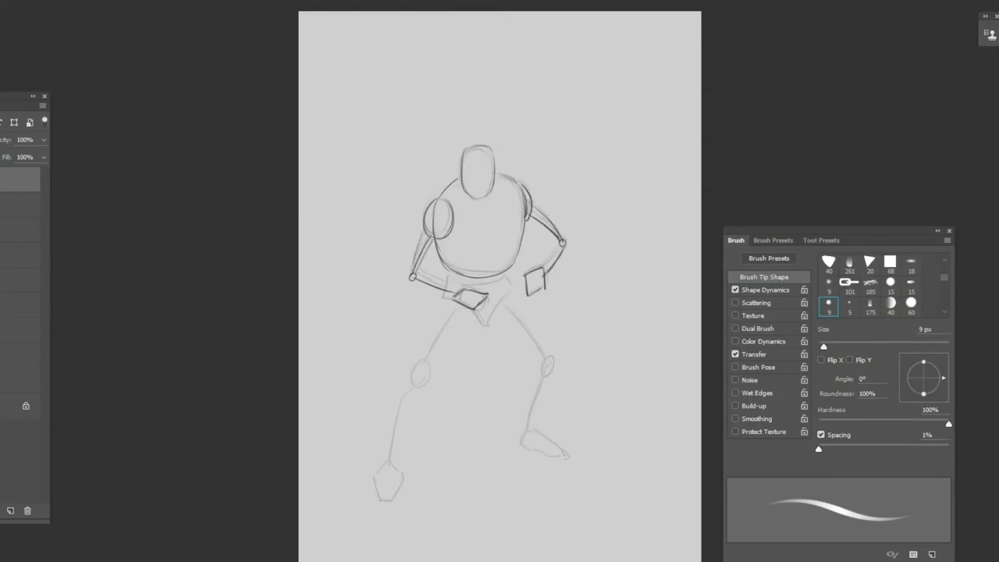
Step: Draw the pelvis as a clean wedge shape and the left leg with its knee joint and foot block
{"action": "left_click_drag", "start_coordinate": [466, 291], "coordinate": [511, 290]}
{"action": "mouse_move", "coordinate": [446, 277]}
{"action": "left_mouse_down"}
{"action": "mouse_move", "coordinate": [507, 278]}
{"action": "mouse_move", "coordinate": [499, 316]}
{"action": "left_mouse_up"}
{"action": "left_click_drag", "start_coordinate": [454, 311], "coordinate": [416, 387]}
{"action": "left_click_drag", "start_coordinate": [410, 386], "coordinate": [377, 473]}
{"action": "mouse_move", "coordinate": [384, 463]}
{"action": "left_mouse_down"}
{"action": "mouse_move", "coordinate": [373, 500]}
{"action": "mouse_move", "coordinate": [399, 494]}
{"action": "left_mouse_up"}
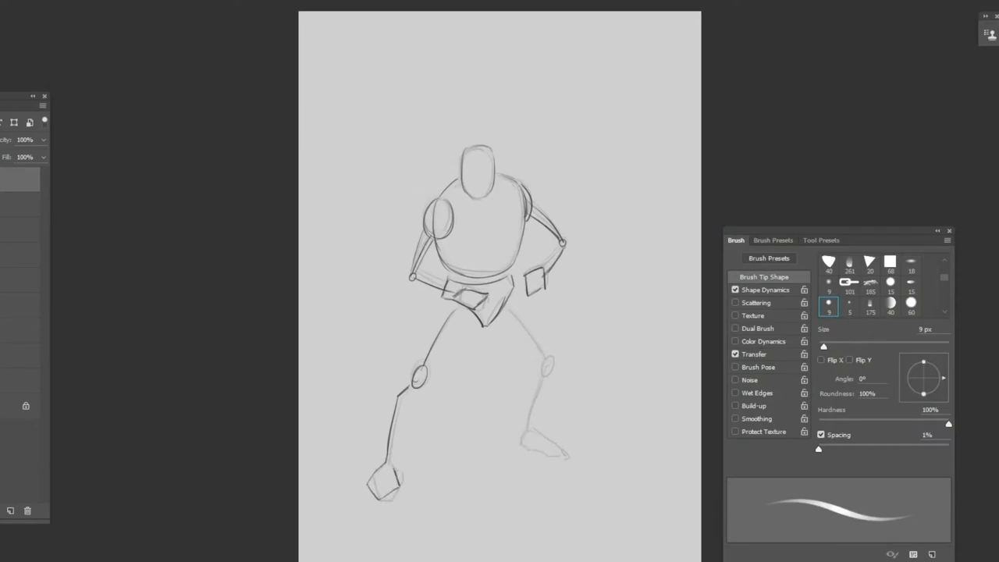
Step: Draw the right leg over the faded construction, with a small oval knee joint and a wedge-shaped foot
{"action": "left_click_drag", "start_coordinate": [507, 308], "coordinate": [543, 351]}
{"action": "mouse_move", "coordinate": [550, 357]}
{"action": "left_mouse_down"}
{"action": "mouse_move", "coordinate": [521, 447]}
{"action": "mouse_move", "coordinate": [565, 460]}
{"action": "left_mouse_up"}
{"action": "left_click_drag", "start_coordinate": [535, 434], "coordinate": [564, 457]}
{"action": "left_click_drag", "start_coordinate": [541, 371], "coordinate": [528, 408]}
{"action": "left_click_drag", "start_coordinate": [529, 409], "coordinate": [527, 431]}
{"action": "key", "text": "ctrl+alt"}
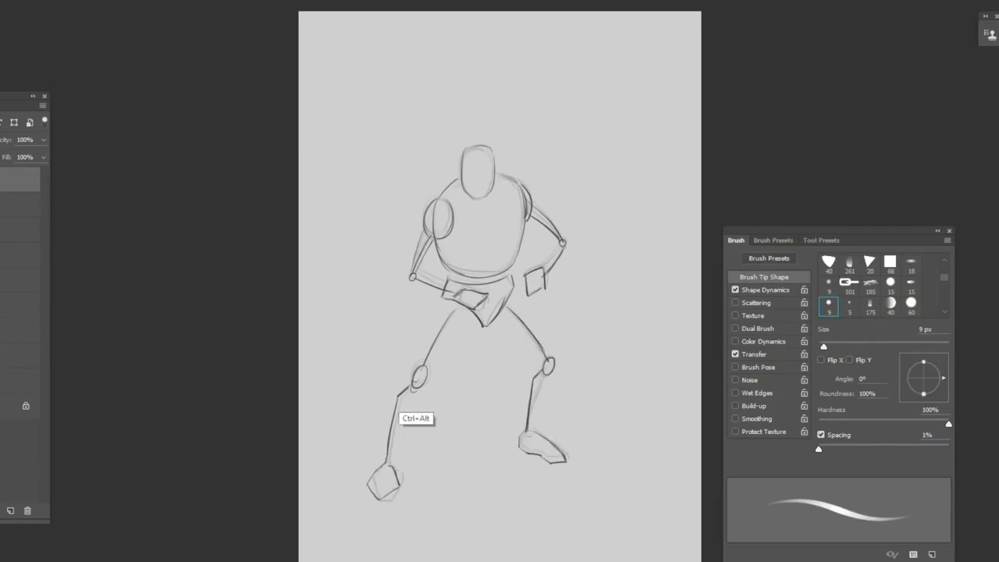
Step: Add vertical and horizontal facial guide lines to the construction figure's head and clean up its outline
{"action": "left_click_drag", "start_coordinate": [476, 150], "coordinate": [492, 146]}
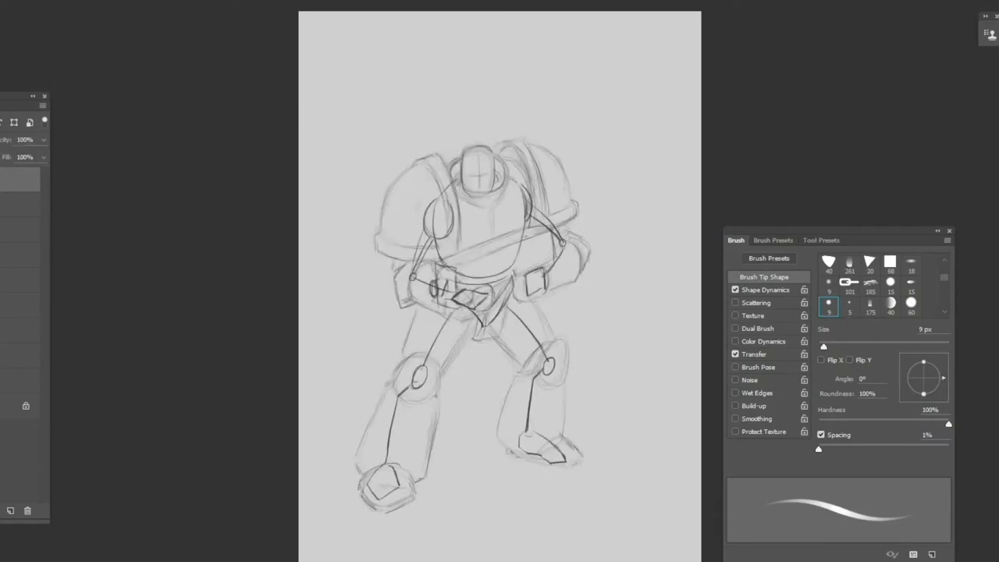
{"action": "left_click_drag", "start_coordinate": [477, 156], "coordinate": [478, 191]}
{"action": "mouse_move", "coordinate": [465, 178]}
{"action": "left_mouse_down"}
{"action": "mouse_move", "coordinate": [493, 177]}
{"action": "mouse_move", "coordinate": [479, 200]}
{"action": "left_mouse_up"}
{"action": "left_click_drag", "start_coordinate": [460, 176], "coordinate": [494, 175]}
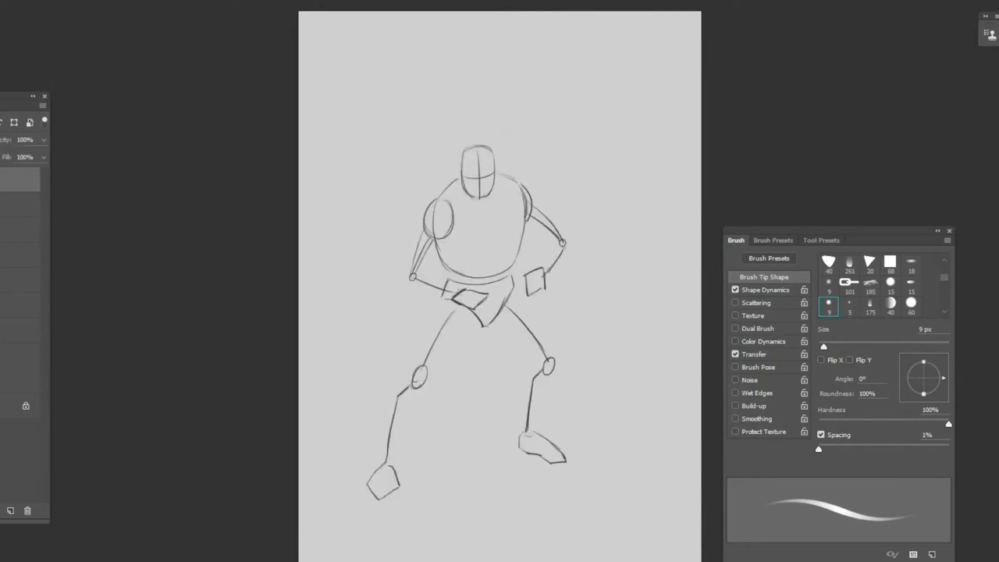
{"action": "key", "text": "e"}
{"action": "mouse_move", "coordinate": [462, 148]}
{"action": "left_mouse_down"}
{"action": "mouse_move", "coordinate": [493, 195]}
{"action": "mouse_move", "coordinate": [479, 150]}
{"action": "mouse_move", "coordinate": [462, 191]}
{"action": "mouse_move", "coordinate": [491, 192]}
{"action": "mouse_move", "coordinate": [477, 195]}
{"action": "left_mouse_up"}
{"action": "key", "text": "b"}
{"action": "left_click_drag", "start_coordinate": [475, 176], "coordinate": [493, 176]}
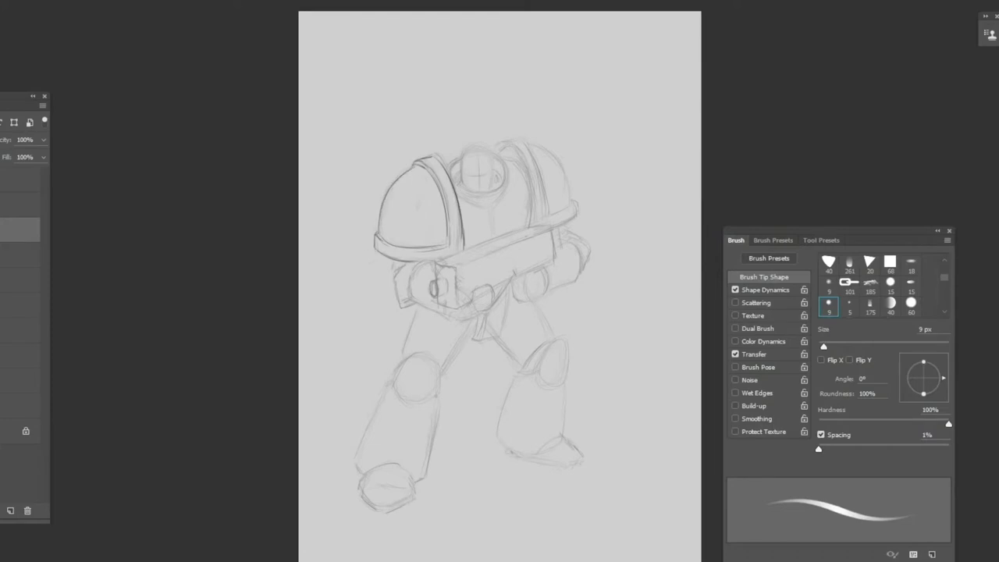
Step: Fade the armour sketch layer to 21% opacity and sketch the backpack's outline behind the shoulders
{"action": "left_click", "coordinate": [20, 254]}
{"action": "key", "text": "2"}
{"action": "key", "text": "1"}
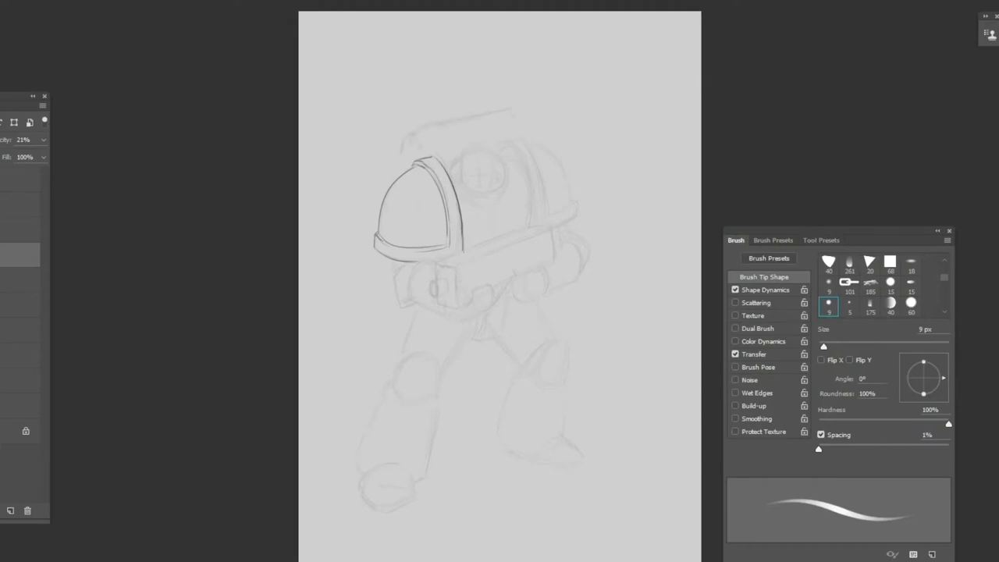
{"action": "mouse_move", "coordinate": [398, 160]}
{"action": "left_mouse_down"}
{"action": "mouse_move", "coordinate": [511, 113]}
{"action": "mouse_move", "coordinate": [541, 139]}
{"action": "left_mouse_up"}
{"action": "left_click_drag", "start_coordinate": [425, 135], "coordinate": [429, 153]}
Step: Draw the collar ring around the head on the clean armour line layer
{"action": "left_click", "coordinate": [21, 229]}
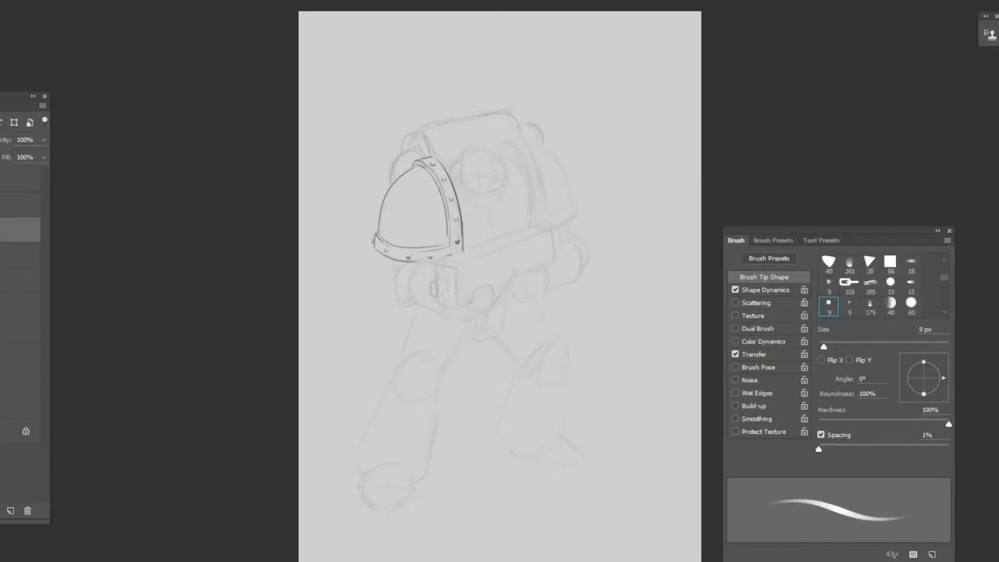
{"action": "left_click_drag", "start_coordinate": [451, 164], "coordinate": [503, 159]}
{"action": "mouse_move", "coordinate": [457, 188]}
{"action": "left_mouse_down"}
{"action": "mouse_move", "coordinate": [499, 197]}
{"action": "mouse_move", "coordinate": [484, 195]}
{"action": "mouse_move", "coordinate": [498, 185]}
{"action": "left_mouse_up"}
{"action": "key", "text": "ctrl+z"}
{"action": "key", "text": "e"}
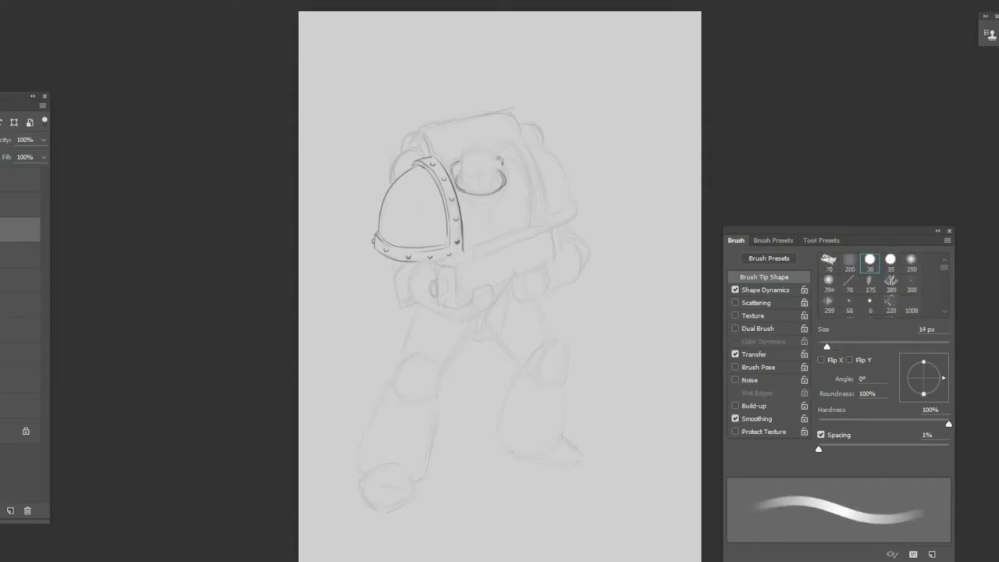
{"action": "key", "text": "b"}
{"action": "left_click_drag", "start_coordinate": [455, 167], "coordinate": [452, 182]}
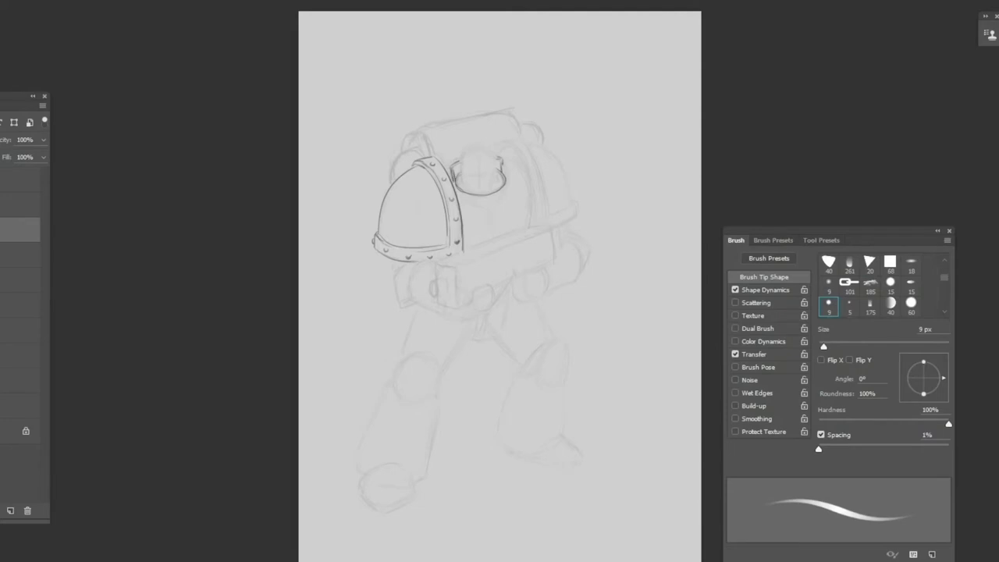
Step: Refine the collar's contour by alternately erasing and redrawing its edges around the head
{"action": "mouse_move", "coordinate": [503, 160]}
{"action": "left_mouse_down"}
{"action": "mouse_move", "coordinate": [502, 174]}
{"action": "mouse_move", "coordinate": [452, 184]}
{"action": "mouse_move", "coordinate": [503, 175]}
{"action": "mouse_move", "coordinate": [455, 179]}
{"action": "left_mouse_up"}
{"action": "key", "text": "e"}
{"action": "key", "text": "b"}
{"action": "key", "text": "e"}
{"action": "key", "text": "b"}
{"action": "key", "text": "e"}
{"action": "mouse_move", "coordinate": [502, 160]}
{"action": "left_mouse_down"}
{"action": "mouse_move", "coordinate": [503, 171]}
{"action": "mouse_move", "coordinate": [500, 162]}
{"action": "left_mouse_up"}
{"action": "left_click_drag", "start_coordinate": [457, 162], "coordinate": [498, 171]}
{"action": "key", "text": "b"}
Step: Draw the curved inner rim where the chest meets the right shoulder pad
{"action": "mouse_move", "coordinate": [486, 150]}
{"action": "left_mouse_down"}
{"action": "mouse_move", "coordinate": [531, 180]}
{"action": "mouse_move", "coordinate": [533, 221]}
{"action": "left_mouse_up"}
{"action": "left_click_drag", "start_coordinate": [533, 165], "coordinate": [539, 224]}
{"action": "mouse_move", "coordinate": [521, 154]}
{"action": "left_mouse_down"}
{"action": "mouse_move", "coordinate": [532, 178]}
{"action": "mouse_move", "coordinate": [502, 164]}
{"action": "left_mouse_up"}
{"action": "left_click_drag", "start_coordinate": [452, 168], "coordinate": [453, 181]}
Step: Outline the backpack's upper edges and erase the stray sketch line at its right corner
{"action": "mouse_move", "coordinate": [425, 147]}
{"action": "left_mouse_down"}
{"action": "mouse_move", "coordinate": [433, 135]}
{"action": "mouse_move", "coordinate": [519, 121]}
{"action": "left_mouse_up"}
{"action": "left_click_drag", "start_coordinate": [428, 149], "coordinate": [431, 134]}
{"action": "key", "text": "e"}
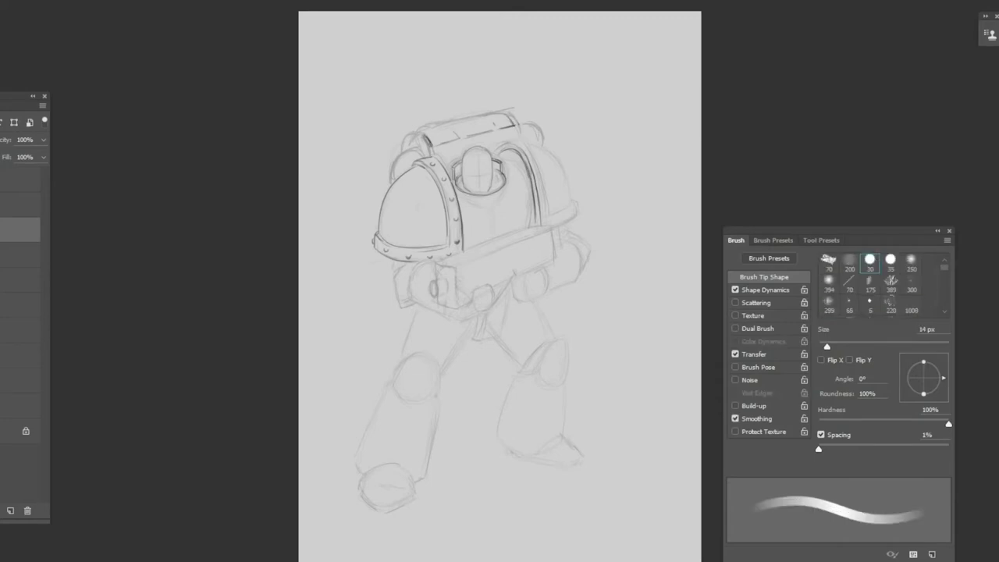
{"action": "key", "text": "alt+["}
{"action": "key", "text": "b"}
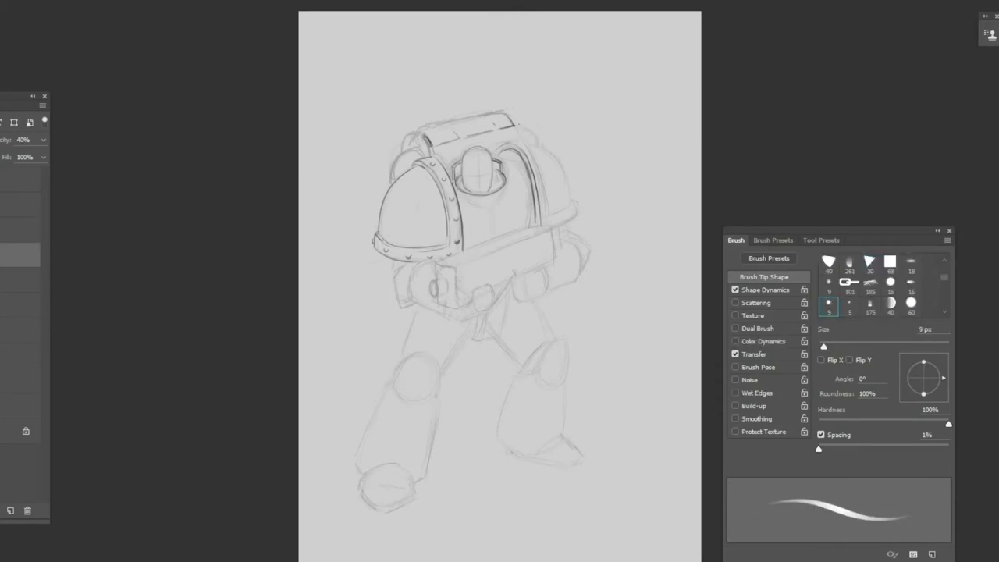
Step: Draw the right shoulder pad's raised border along its inner side and lower edge on the line layer
{"action": "key", "text": "alt+]"}
{"action": "left_click_drag", "start_coordinate": [526, 146], "coordinate": [548, 213]}
{"action": "left_click_drag", "start_coordinate": [523, 143], "coordinate": [539, 167]}
{"action": "left_click_drag", "start_coordinate": [549, 214], "coordinate": [572, 206]}
{"action": "left_click_drag", "start_coordinate": [561, 225], "coordinate": [576, 215]}
{"action": "key", "text": "e"}
{"action": "key", "text": "b"}
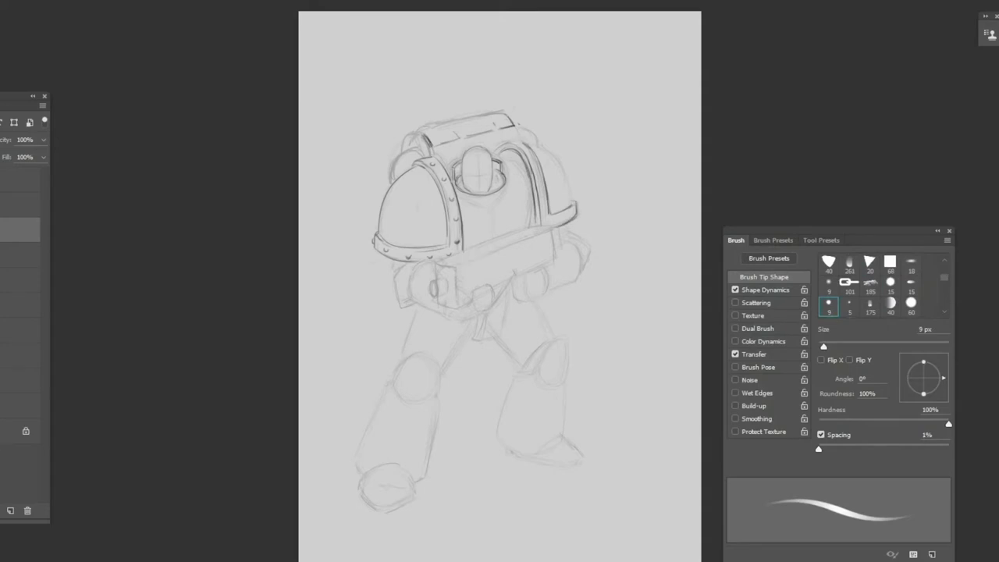
Step: Outline the outer dome of the right shoulder pad and reinforce the chest edge beside it
{"action": "key", "text": "e"}
{"action": "key", "text": "b"}
{"action": "key", "text": "e"}
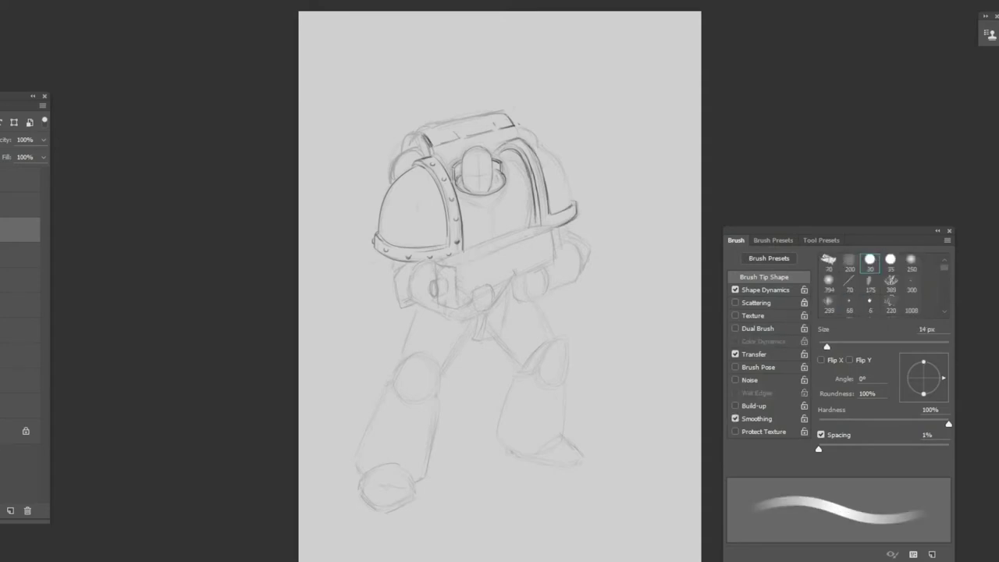
{"action": "key", "text": "b"}
{"action": "left_click_drag", "start_coordinate": [547, 148], "coordinate": [573, 199]}
{"action": "mouse_move", "coordinate": [527, 167]}
{"action": "left_mouse_down"}
{"action": "mouse_move", "coordinate": [563, 180]}
{"action": "mouse_move", "coordinate": [562, 160]}
{"action": "mouse_move", "coordinate": [531, 199]}
{"action": "left_mouse_up"}
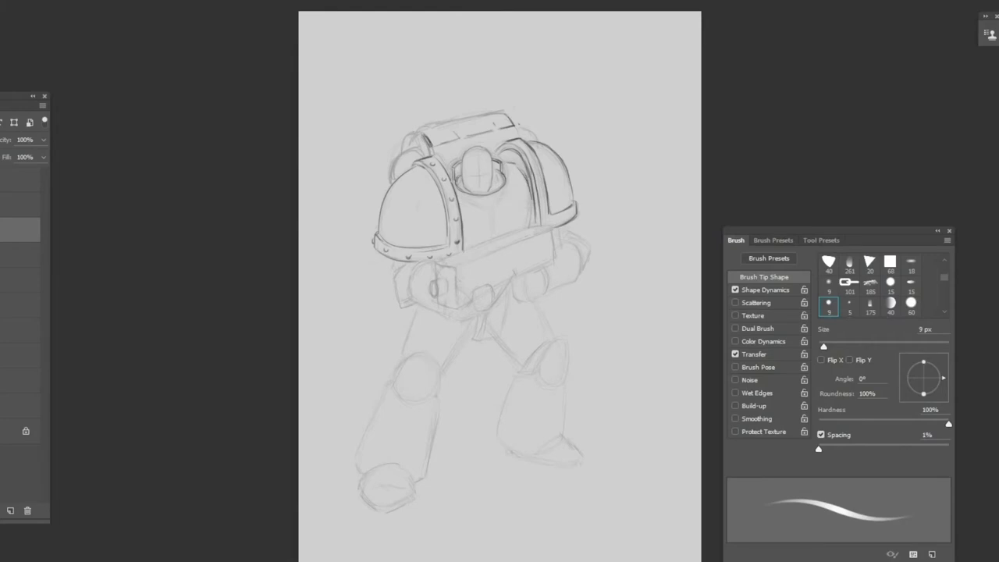
Step: Hatch the hollow inside the right shoulder pad and outline the forearm armour below it
{"action": "mouse_move", "coordinate": [496, 158]}
{"action": "left_mouse_down"}
{"action": "mouse_move", "coordinate": [505, 146]}
{"action": "mouse_move", "coordinate": [519, 162]}
{"action": "left_mouse_up"}
{"action": "left_click_drag", "start_coordinate": [520, 158], "coordinate": [524, 169]}
{"action": "left_click_drag", "start_coordinate": [574, 242], "coordinate": [582, 275]}
{"action": "left_click_drag", "start_coordinate": [546, 292], "coordinate": [559, 288]}
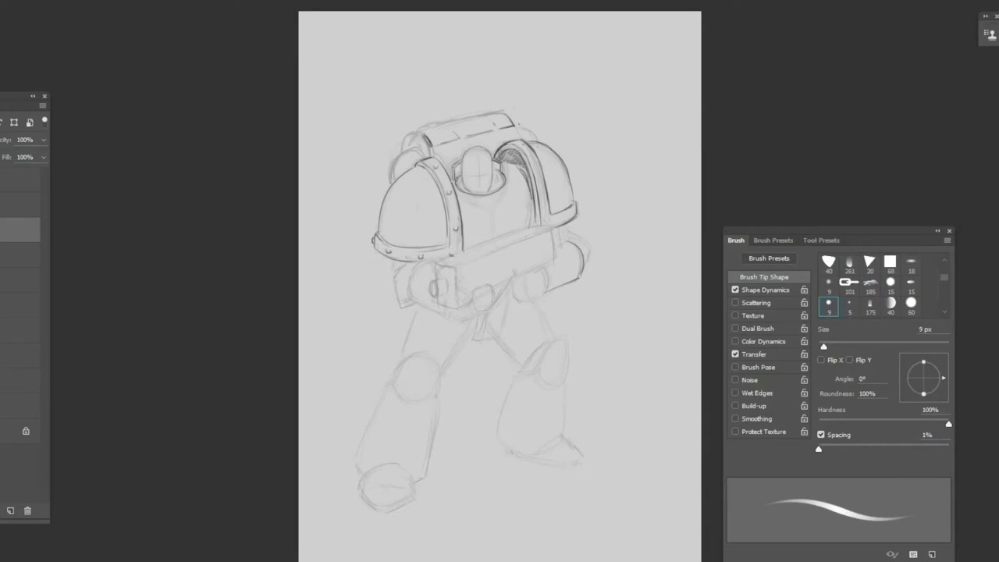
Step: Draw the collar's lower lip across the upper chest and touch up the backpack's right corner
{"action": "left_click_drag", "start_coordinate": [460, 198], "coordinate": [478, 207]}
{"action": "left_click_drag", "start_coordinate": [498, 189], "coordinate": [504, 197]}
{"action": "left_click_drag", "start_coordinate": [500, 127], "coordinate": [511, 114]}
Step: Define the forearm armour on both sides and draw the left forearm's underside up to the hand
{"action": "left_click_drag", "start_coordinate": [411, 270], "coordinate": [410, 302]}
{"action": "mouse_move", "coordinate": [546, 273]}
{"action": "left_mouse_down"}
{"action": "mouse_move", "coordinate": [547, 290]}
{"action": "mouse_move", "coordinate": [581, 280]}
{"action": "left_mouse_up"}
{"action": "left_click_drag", "start_coordinate": [559, 265], "coordinate": [582, 240]}
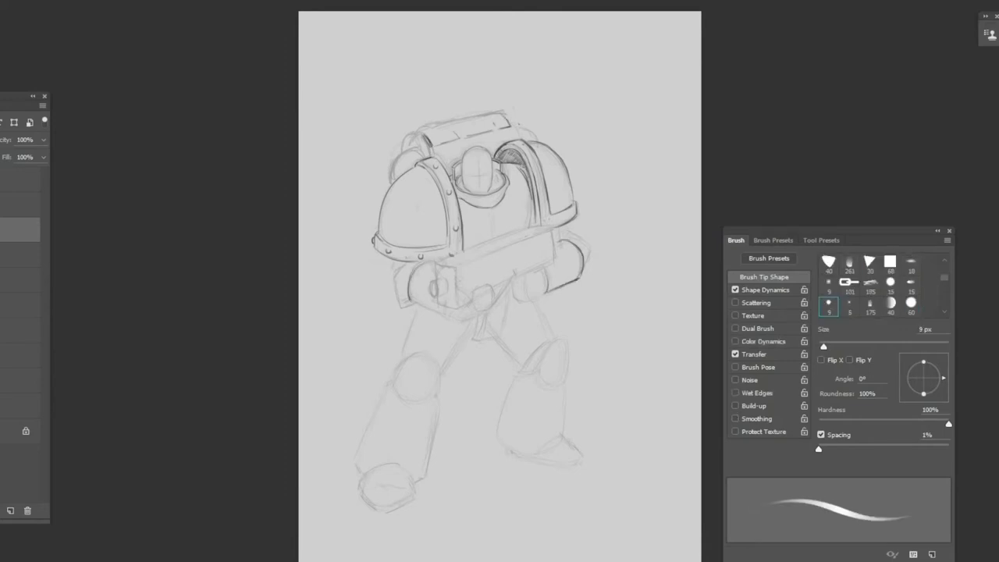
{"action": "left_click_drag", "start_coordinate": [416, 303], "coordinate": [468, 321]}
{"action": "left_click_drag", "start_coordinate": [466, 312], "coordinate": [483, 295]}
{"action": "key", "text": "e"}
{"action": "key", "text": "b"}
Step: Erase the rough lines on top of the head with a larger eraser and redraw the skull's contour
{"action": "key", "text": "e"}
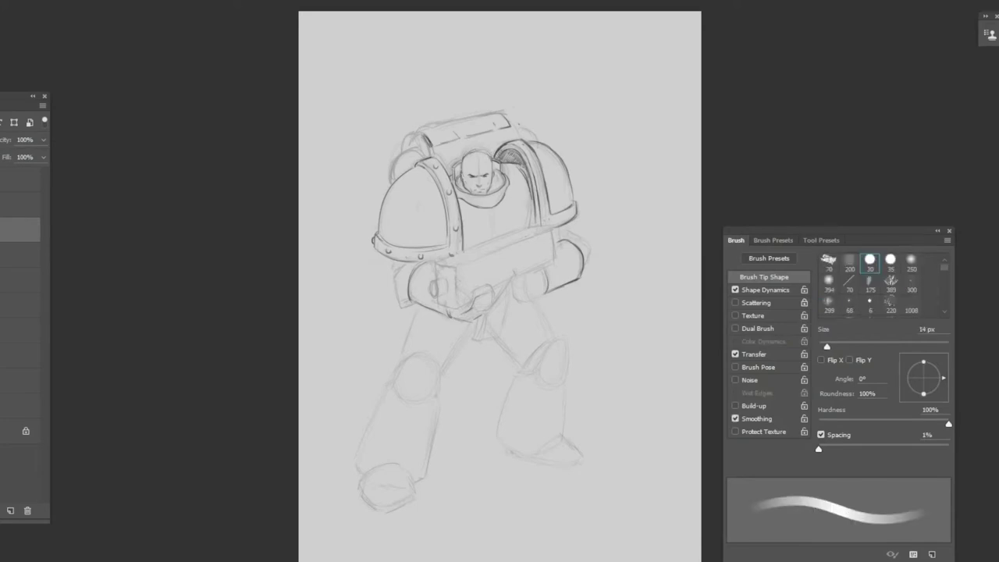
{"action": "key", "text": "bracketright"}
{"action": "key", "text": "bracketright"}
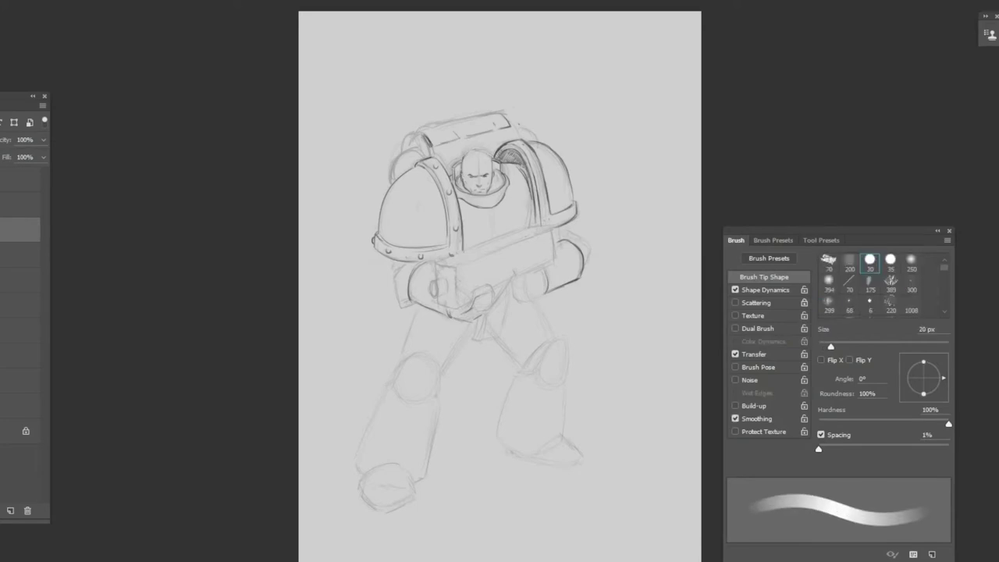
{"action": "key", "text": "b"}
{"action": "left_click_drag", "start_coordinate": [468, 153], "coordinate": [490, 152]}
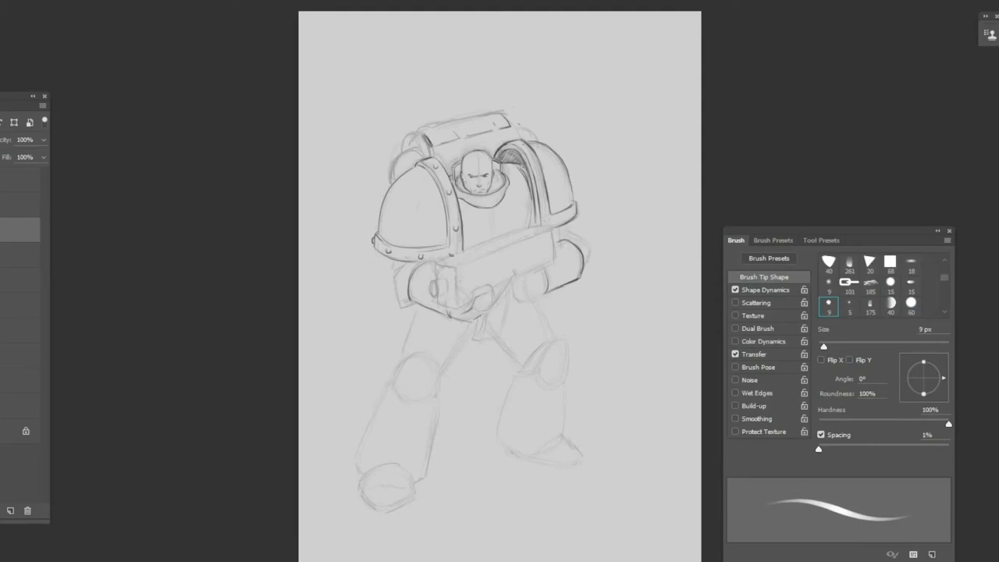
Step: Detail the face with furrowed brows, forehead studs and a small plate at the right temple
{"action": "scroll", "coordinate": [490, 191], "scroll_direction": "up", "scroll_amount": 2}
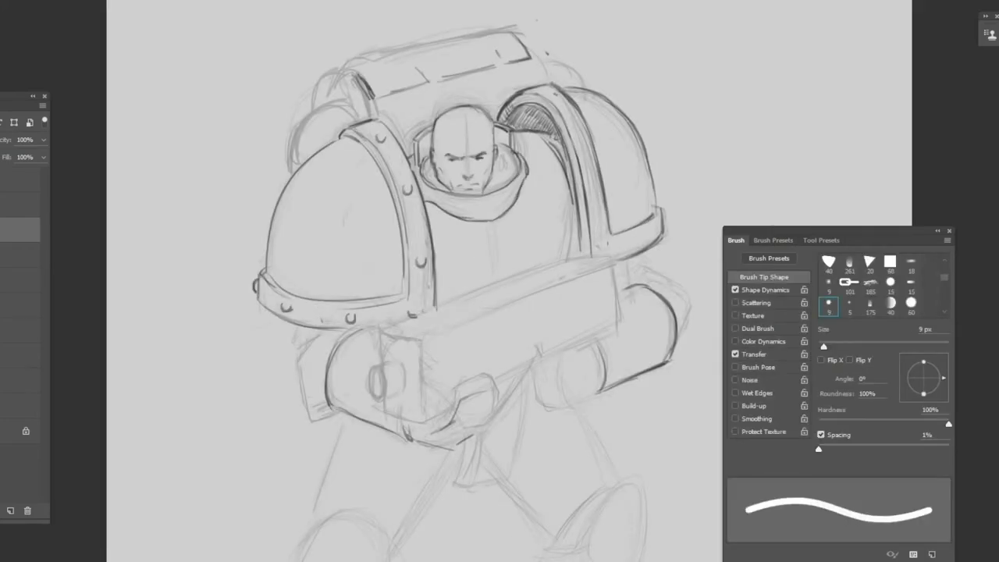
{"action": "left_click_drag", "start_coordinate": [466, 146], "coordinate": [477, 156]}
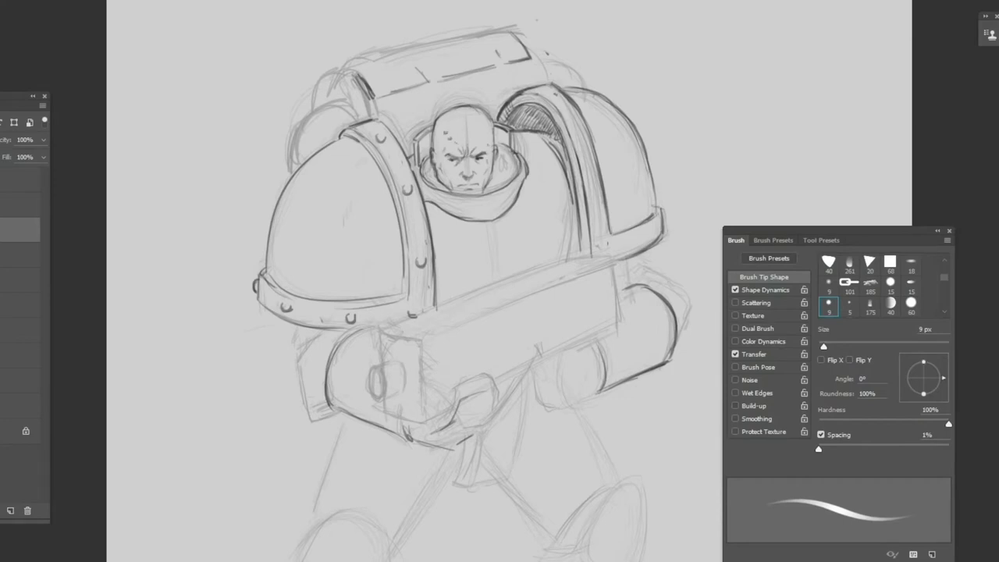
{"action": "mouse_move", "coordinate": [450, 153]}
{"action": "left_mouse_down"}
{"action": "mouse_move", "coordinate": [484, 181]}
{"action": "mouse_move", "coordinate": [494, 161]}
{"action": "left_mouse_up"}
{"action": "left_click_drag", "start_coordinate": [498, 141], "coordinate": [492, 166]}
{"action": "left_click_drag", "start_coordinate": [484, 128], "coordinate": [493, 164]}
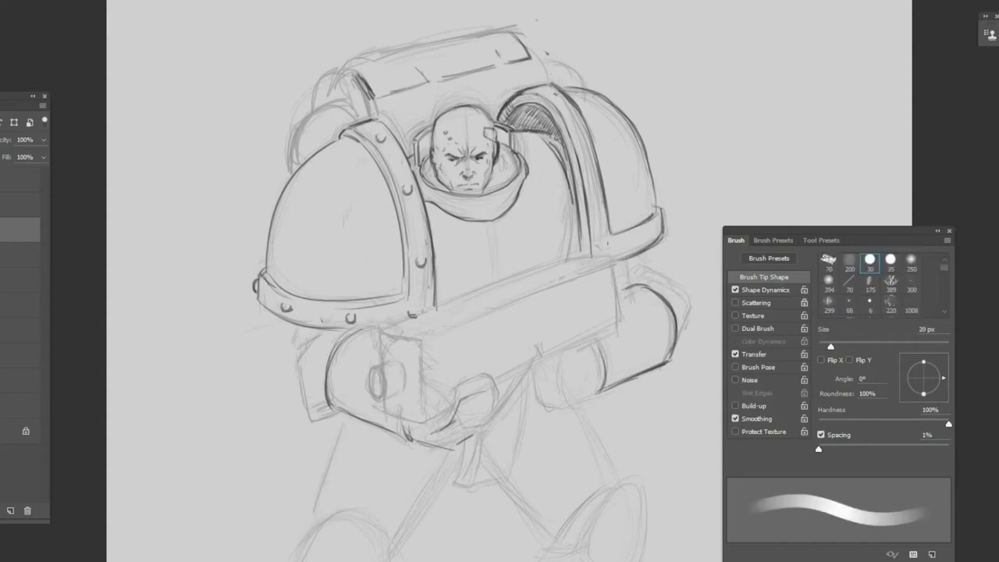
Step: Draw the neck area inside the collar on both sides of the face and hatch its shadows
{"action": "key", "text": "period"}
{"action": "key", "text": "period"}
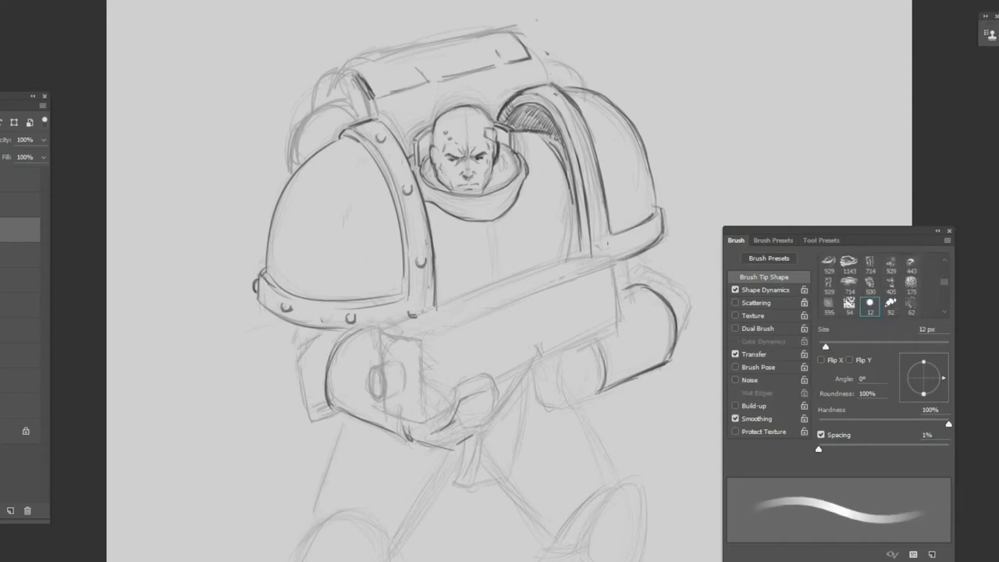
{"action": "key", "text": "shift+comma"}
{"action": "left_click_drag", "start_coordinate": [505, 164], "coordinate": [509, 177]}
{"action": "left_click_drag", "start_coordinate": [429, 161], "coordinate": [431, 174]}
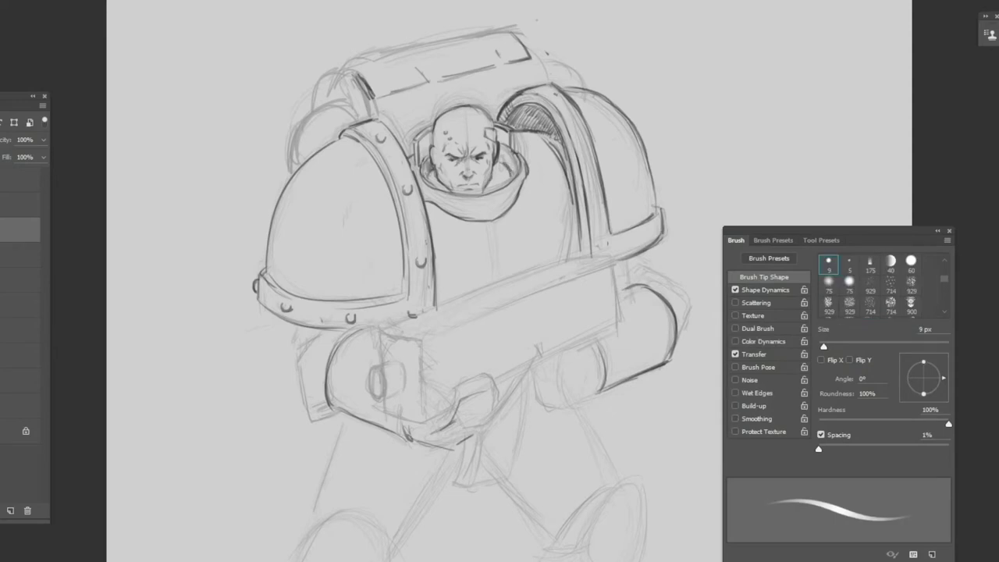
{"action": "left_click_drag", "start_coordinate": [494, 167], "coordinate": [506, 180]}
{"action": "left_click_drag", "start_coordinate": [431, 176], "coordinate": [433, 185]}
{"action": "left_click_drag", "start_coordinate": [503, 176], "coordinate": [505, 185]}
Step: Add implant details at the temples, strengthen the jawline, and trim the collar's outer edge
{"action": "mouse_move", "coordinate": [434, 149]}
{"action": "left_mouse_down"}
{"action": "mouse_move", "coordinate": [434, 159]}
{"action": "mouse_move", "coordinate": [434, 148]}
{"action": "left_mouse_up"}
{"action": "mouse_move", "coordinate": [437, 114]}
{"action": "left_mouse_down"}
{"action": "mouse_move", "coordinate": [451, 128]}
{"action": "mouse_move", "coordinate": [444, 114]}
{"action": "left_mouse_up"}
{"action": "mouse_move", "coordinate": [496, 139]}
{"action": "left_mouse_down"}
{"action": "mouse_move", "coordinate": [496, 162]}
{"action": "mouse_move", "coordinate": [495, 134]}
{"action": "left_mouse_up"}
{"action": "mouse_move", "coordinate": [440, 180]}
{"action": "left_mouse_down"}
{"action": "mouse_move", "coordinate": [442, 190]}
{"action": "mouse_move", "coordinate": [490, 193]}
{"action": "left_mouse_up"}
{"action": "key", "text": "e"}
{"action": "left_click_drag", "start_coordinate": [433, 116], "coordinate": [443, 125]}
{"action": "left_click_drag", "start_coordinate": [527, 161], "coordinate": [528, 175]}
{"action": "key", "text": "b"}
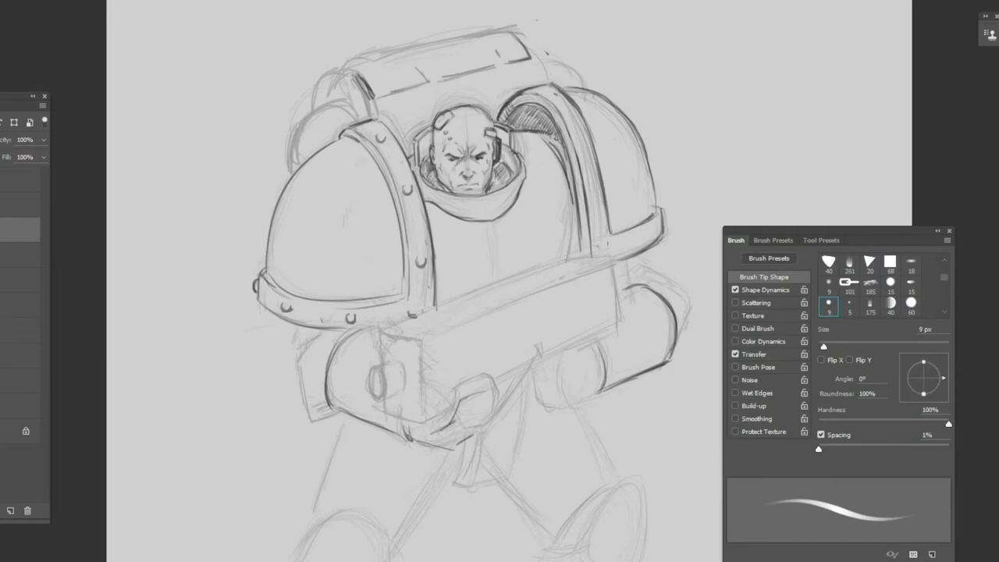
Step: Redraw the collar's rim around the face and erase the excess lines at its right side
{"action": "mouse_move", "coordinate": [440, 195]}
{"action": "left_mouse_down"}
{"action": "mouse_move", "coordinate": [468, 192]}
{"action": "mouse_move", "coordinate": [523, 156]}
{"action": "left_mouse_up"}
{"action": "mouse_move", "coordinate": [426, 198]}
{"action": "left_mouse_down"}
{"action": "mouse_move", "coordinate": [448, 214]}
{"action": "mouse_move", "coordinate": [513, 216]}
{"action": "mouse_move", "coordinate": [467, 218]}
{"action": "left_mouse_up"}
{"action": "key", "text": "e"}
{"action": "mouse_move", "coordinate": [519, 198]}
{"action": "left_mouse_down"}
{"action": "mouse_move", "coordinate": [523, 164]}
{"action": "mouse_move", "coordinate": [510, 162]}
{"action": "left_mouse_up"}
{"action": "key", "text": "b"}
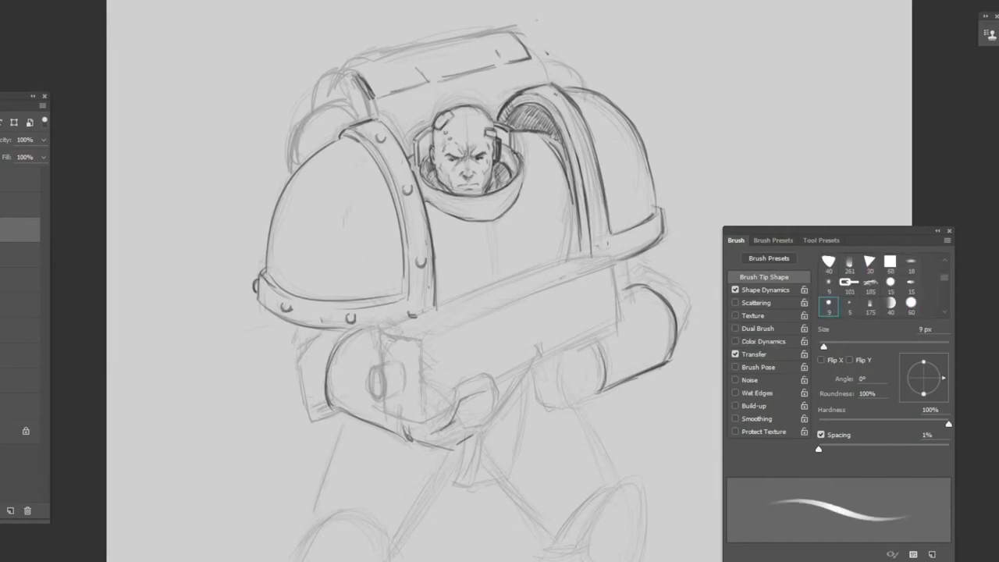
{"action": "left_click_drag", "start_coordinate": [427, 179], "coordinate": [437, 172]}
Step: Shade the chest edge beside the right shoulder pad and outline the left elbow guard
{"action": "key", "text": "ctrl+minus"}
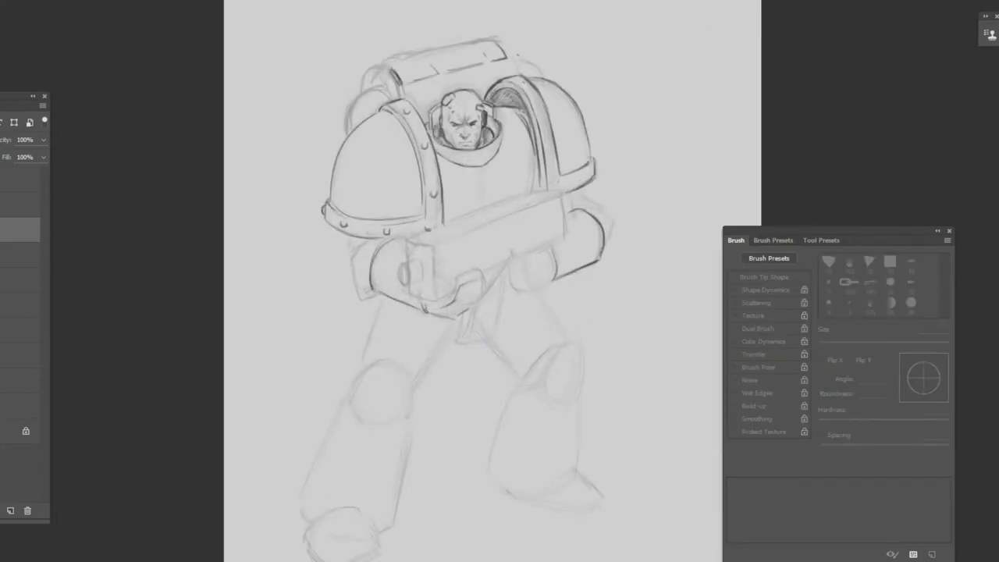
{"action": "left_click_drag", "start_coordinate": [536, 179], "coordinate": [510, 104]}
{"action": "mouse_move", "coordinate": [364, 240]}
{"action": "left_mouse_down"}
{"action": "mouse_move", "coordinate": [353, 259]}
{"action": "mouse_move", "coordinate": [379, 296]}
{"action": "mouse_move", "coordinate": [353, 276]}
{"action": "left_mouse_up"}
{"action": "mouse_move", "coordinate": [373, 240]}
{"action": "left_mouse_down"}
{"action": "mouse_move", "coordinate": [365, 250]}
{"action": "mouse_move", "coordinate": [398, 237]}
{"action": "left_mouse_up"}
Step: Draw the chest's centre line and darken the shadow between the chest and the right shoulder pad
{"action": "left_click_drag", "start_coordinate": [438, 166], "coordinate": [458, 154]}
{"action": "left_click_drag", "start_coordinate": [508, 114], "coordinate": [517, 107]}
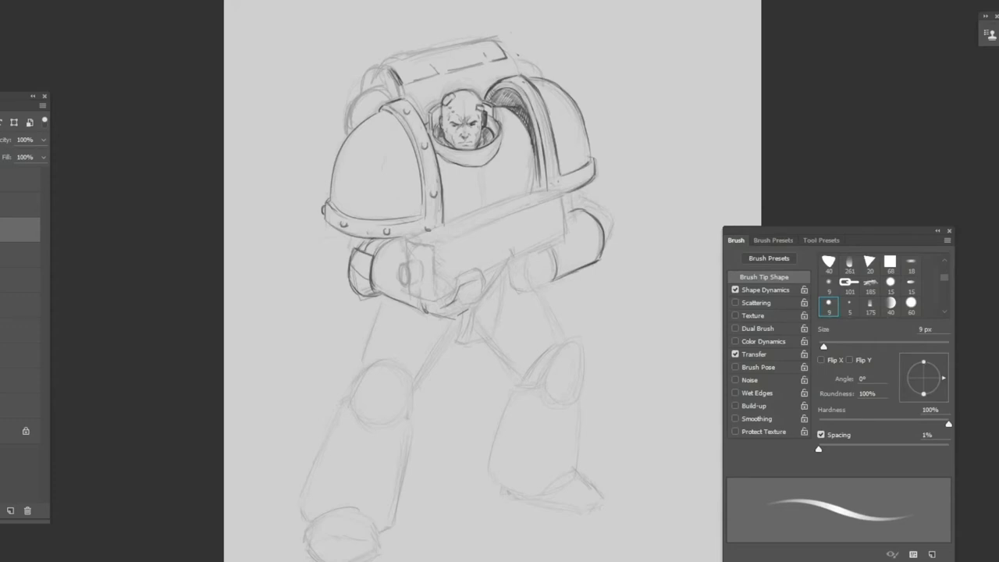
{"action": "left_click_drag", "start_coordinate": [538, 165], "coordinate": [539, 190]}
{"action": "left_click_drag", "start_coordinate": [487, 166], "coordinate": [484, 200]}
Step: Erase the rough right corner and the broken panel lines on the backpack
{"action": "key", "text": "e"}
{"action": "left_click_drag", "start_coordinate": [501, 43], "coordinate": [501, 58]}
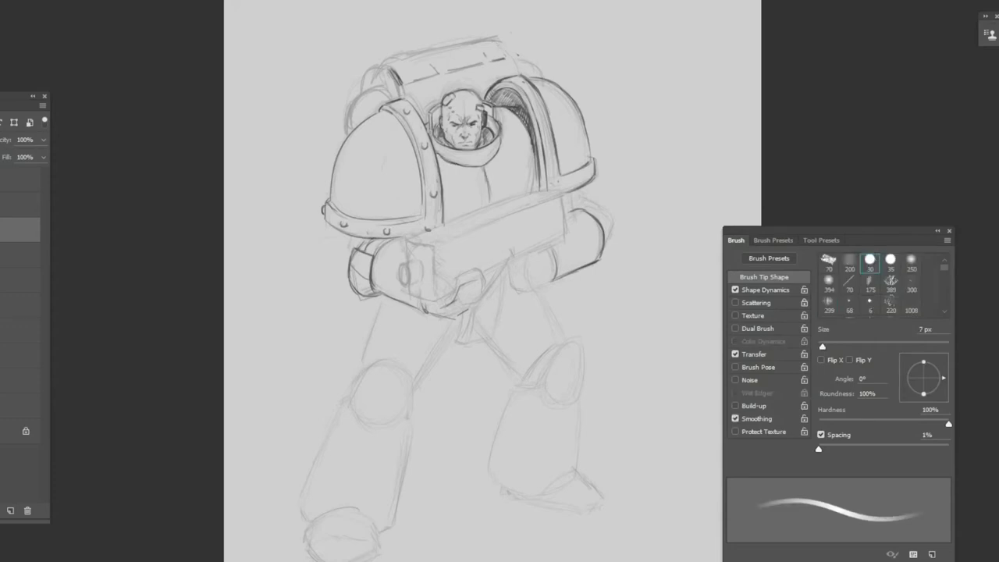
{"action": "key", "text": "bracketright"}
{"action": "mouse_move", "coordinate": [439, 66]}
{"action": "left_mouse_down"}
{"action": "mouse_move", "coordinate": [423, 80]}
{"action": "mouse_move", "coordinate": [484, 67]}
{"action": "left_mouse_up"}
Step: Redraw the backpack's end and lower edges, adding a panel behind the head and its left curve
{"action": "key", "text": "b"}
{"action": "left_click_drag", "start_coordinate": [493, 44], "coordinate": [504, 51]}
{"action": "left_click_drag", "start_coordinate": [398, 84], "coordinate": [473, 76]}
{"action": "left_click_drag", "start_coordinate": [438, 85], "coordinate": [471, 78]}
{"action": "left_click_drag", "start_coordinate": [490, 42], "coordinate": [503, 62]}
{"action": "left_click_drag", "start_coordinate": [372, 84], "coordinate": [386, 68]}
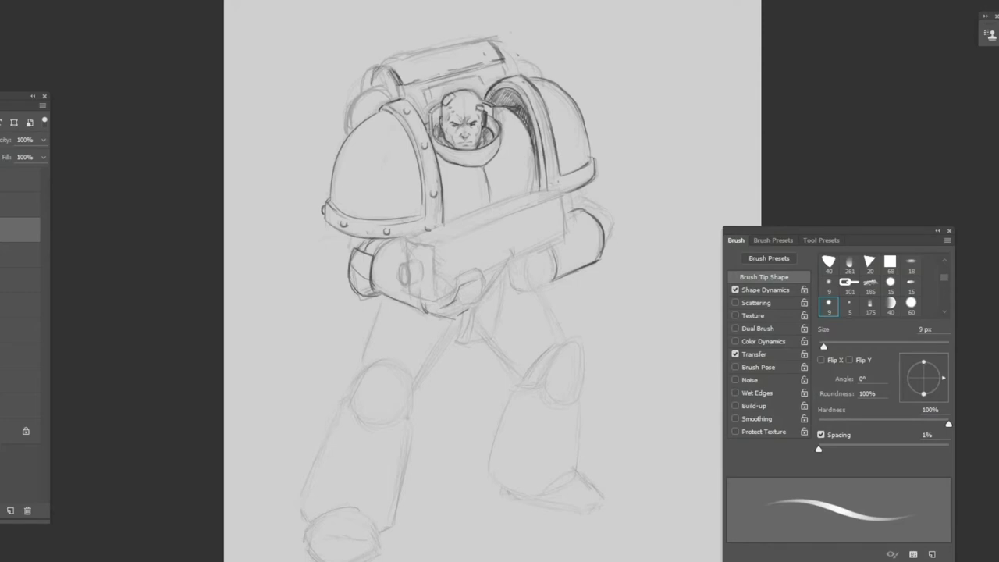
Step: Outline the left knee pad's curve and deepen the hatching between the collar and right shoulder pad
{"action": "left_click_drag", "start_coordinate": [487, 108], "coordinate": [490, 122]}
{"action": "mouse_move", "coordinate": [362, 376]}
{"action": "left_mouse_down"}
{"action": "mouse_move", "coordinate": [352, 417]}
{"action": "mouse_move", "coordinate": [380, 426]}
{"action": "left_mouse_up"}
{"action": "mouse_move", "coordinate": [516, 117]}
{"action": "left_mouse_down"}
{"action": "mouse_move", "coordinate": [538, 191]}
{"action": "mouse_move", "coordinate": [519, 120]}
{"action": "mouse_move", "coordinate": [538, 190]}
{"action": "mouse_move", "coordinate": [529, 142]}
{"action": "left_mouse_up"}
{"action": "left_click_drag", "start_coordinate": [497, 113], "coordinate": [509, 109]}
Step: Shade the left elbow beneath the shoulder pad and erase the lines inside the elbow guard
{"action": "left_click_drag", "start_coordinate": [365, 253], "coordinate": [382, 240]}
{"action": "left_click_drag", "start_coordinate": [370, 246], "coordinate": [386, 238]}
{"action": "key", "text": "e"}
{"action": "left_click_drag", "start_coordinate": [352, 267], "coordinate": [367, 280]}
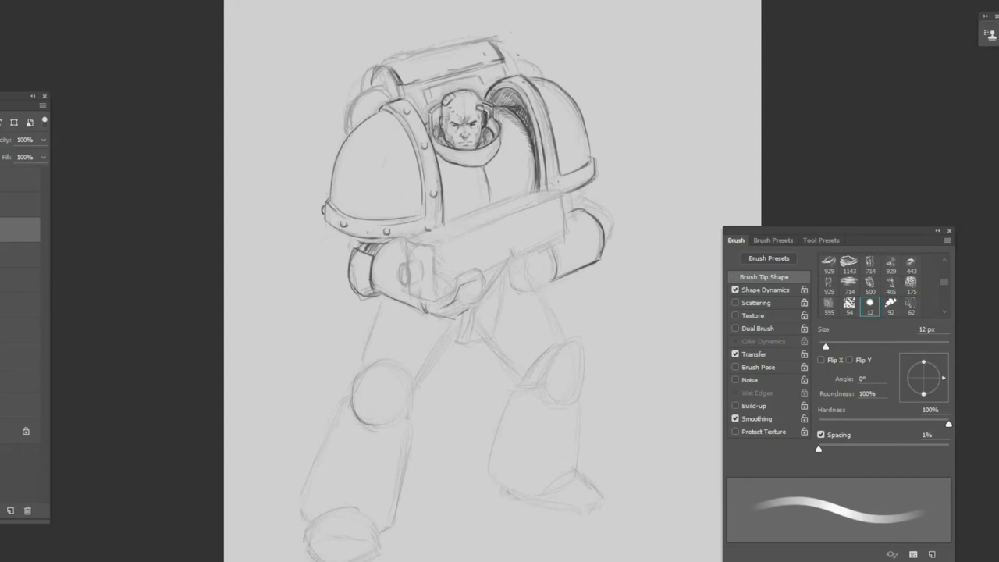
Step: Outline both sides of the left thigh armour and complete the rim around the left knee pad
{"action": "key", "text": "b"}
{"action": "key", "text": "e"}
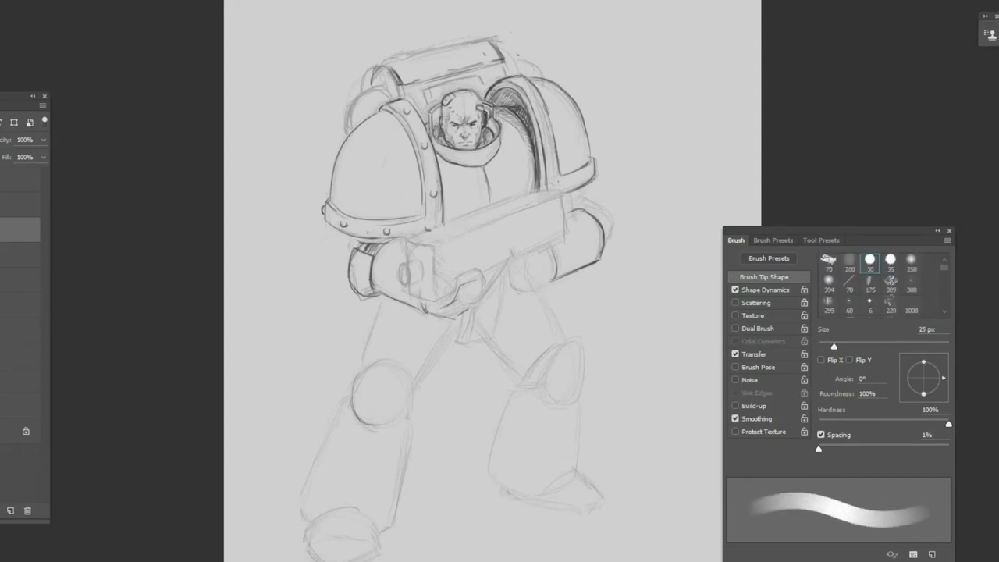
{"action": "key", "text": "b"}
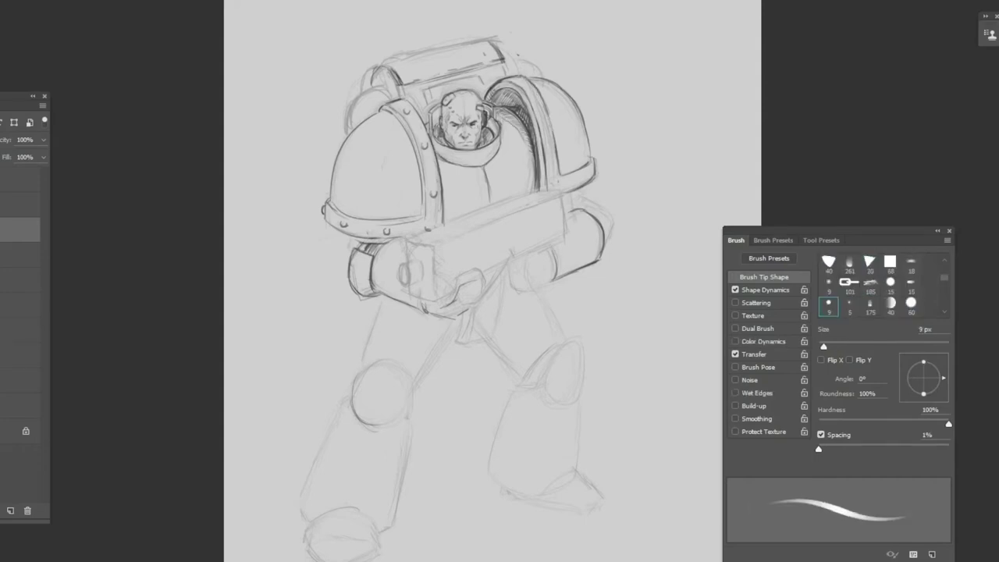
{"action": "left_click_drag", "start_coordinate": [454, 328], "coordinate": [419, 385]}
{"action": "left_click_drag", "start_coordinate": [383, 301], "coordinate": [362, 362]}
{"action": "mouse_move", "coordinate": [380, 360]}
{"action": "left_mouse_down"}
{"action": "mouse_move", "coordinate": [357, 375]}
{"action": "mouse_move", "coordinate": [406, 366]}
{"action": "mouse_move", "coordinate": [390, 427]}
{"action": "mouse_move", "coordinate": [385, 354]}
{"action": "left_mouse_up"}
{"action": "mouse_move", "coordinate": [410, 370]}
{"action": "left_mouse_down"}
{"action": "mouse_move", "coordinate": [420, 383]}
{"action": "mouse_move", "coordinate": [412, 370]}
{"action": "left_mouse_up"}
{"action": "left_click_drag", "start_coordinate": [367, 354], "coordinate": [354, 366]}
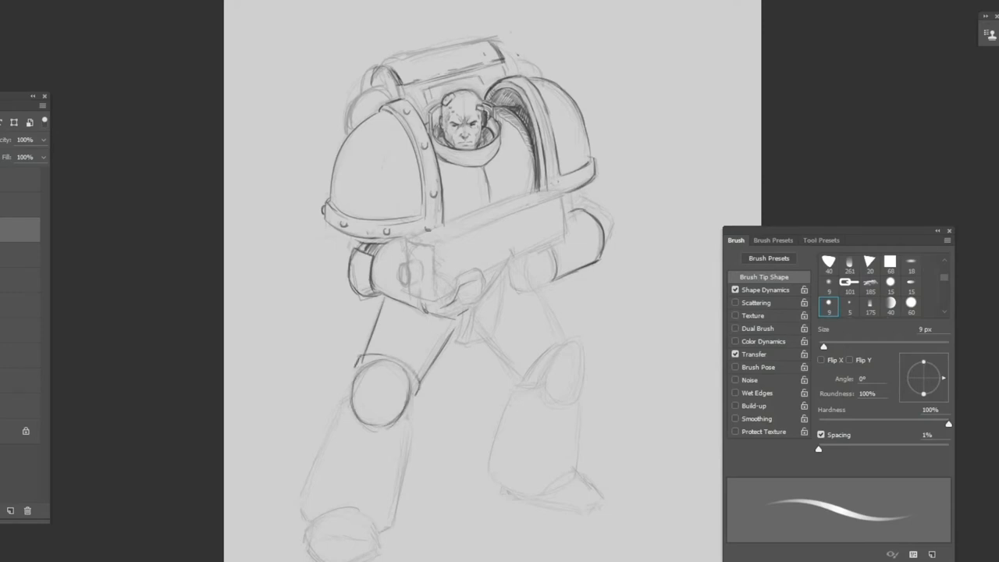
Step: Outline the right hand under the gun with a rounded contour and an inner finger line
{"action": "scroll", "coordinate": [865, 285], "scroll_direction": "down", "scroll_amount": 2}
{"action": "mouse_move", "coordinate": [531, 258]}
{"action": "left_mouse_down"}
{"action": "mouse_move", "coordinate": [527, 289]}
{"action": "mouse_move", "coordinate": [550, 288]}
{"action": "left_mouse_up"}
{"action": "mouse_move", "coordinate": [555, 256]}
{"action": "left_mouse_down"}
{"action": "mouse_move", "coordinate": [555, 275]}
{"action": "mouse_move", "coordinate": [567, 276]}
{"action": "left_mouse_up"}
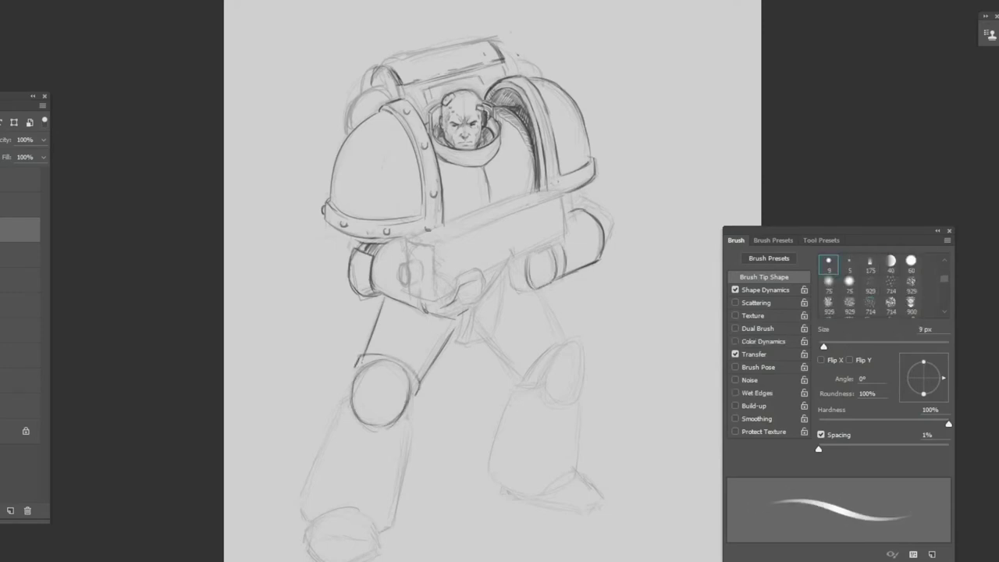
Step: Darken the underside of the gun hand and left forearm, and add rivets along the right shoulder pad's trim
{"action": "left_click_drag", "start_coordinate": [426, 306], "coordinate": [475, 308]}
{"action": "left_click_drag", "start_coordinate": [412, 298], "coordinate": [423, 314]}
{"action": "mouse_move", "coordinate": [376, 245]}
{"action": "left_mouse_down"}
{"action": "mouse_move", "coordinate": [382, 255]}
{"action": "mouse_move", "coordinate": [407, 238]}
{"action": "left_mouse_up"}
{"action": "left_click_drag", "start_coordinate": [549, 114], "coordinate": [554, 131]}
{"action": "left_click_drag", "start_coordinate": [524, 85], "coordinate": [530, 88]}
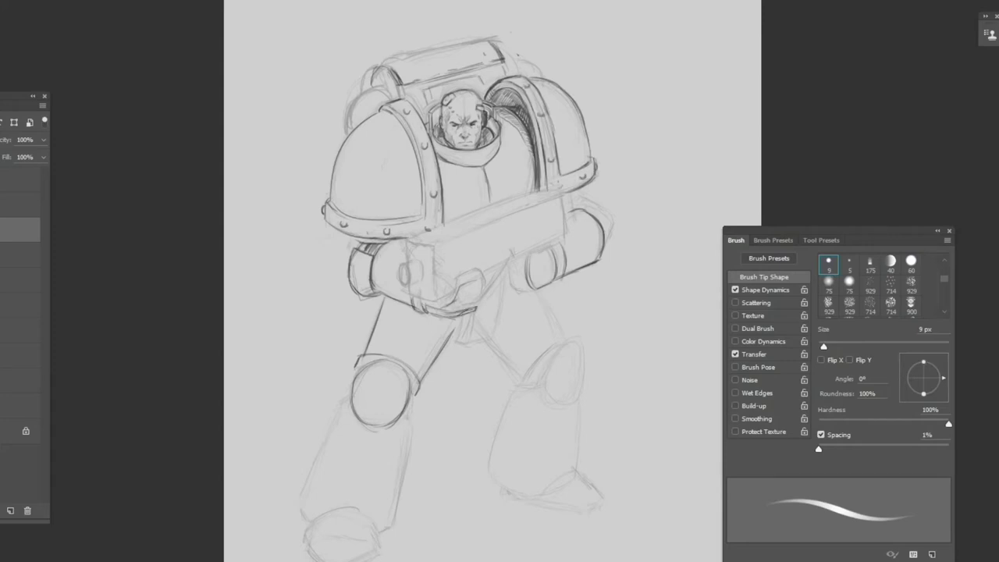
Step: Strengthen the outer curves of both shoulder pads and widen the right pad's lower rim corner, undoing the surplus strokes
{"action": "left_click_drag", "start_coordinate": [537, 78], "coordinate": [582, 117]}
{"action": "left_click_drag", "start_coordinate": [334, 158], "coordinate": [331, 202]}
{"action": "mouse_move", "coordinate": [590, 155]}
{"action": "left_mouse_down"}
{"action": "mouse_move", "coordinate": [564, 92]}
{"action": "mouse_move", "coordinate": [587, 143]}
{"action": "left_mouse_up"}
{"action": "mouse_move", "coordinate": [589, 157]}
{"action": "left_mouse_down"}
{"action": "mouse_move", "coordinate": [588, 184]}
{"action": "mouse_move", "coordinate": [585, 167]}
{"action": "mouse_move", "coordinate": [568, 173]}
{"action": "left_mouse_up"}
{"action": "left_click_drag", "start_coordinate": [588, 161], "coordinate": [570, 171]}
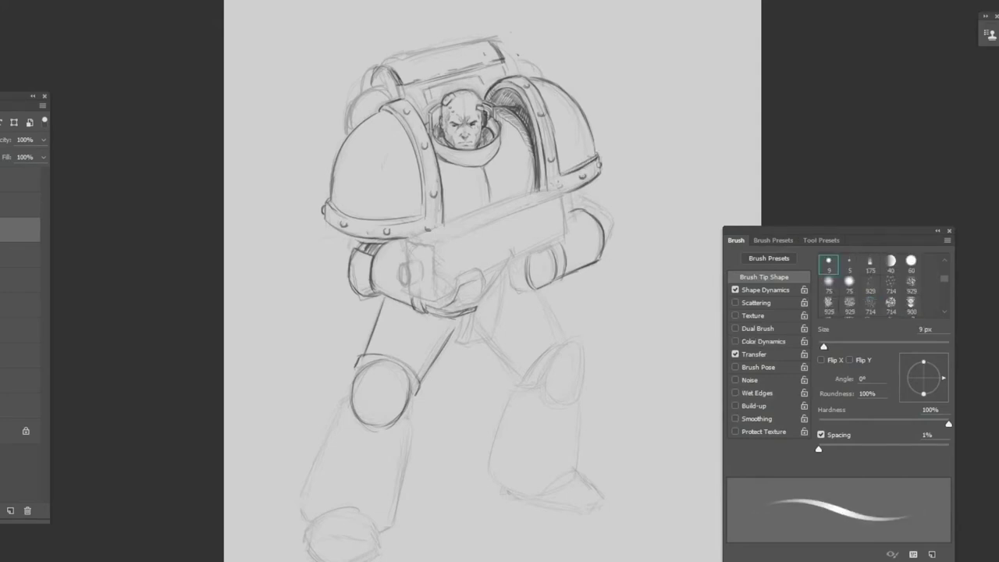
{"action": "key", "text": "ctrl+z"}
{"action": "key", "text": "ctrl+z"}
Step: Outline the right elbow guard and the arm beneath its shoulder pad, and add rim lines around the left knee
{"action": "left_click_drag", "start_coordinate": [584, 191], "coordinate": [577, 199]}
{"action": "mouse_move", "coordinate": [344, 235]}
{"action": "left_mouse_down"}
{"action": "mouse_move", "coordinate": [367, 249]}
{"action": "mouse_move", "coordinate": [398, 248]}
{"action": "left_mouse_up"}
{"action": "key", "text": "ctrl+z"}
{"action": "mouse_move", "coordinate": [590, 186]}
{"action": "left_mouse_down"}
{"action": "mouse_move", "coordinate": [574, 207]}
{"action": "mouse_move", "coordinate": [613, 249]}
{"action": "left_mouse_up"}
{"action": "left_click_drag", "start_coordinate": [585, 203], "coordinate": [611, 255]}
{"action": "left_click_drag", "start_coordinate": [420, 370], "coordinate": [411, 384]}
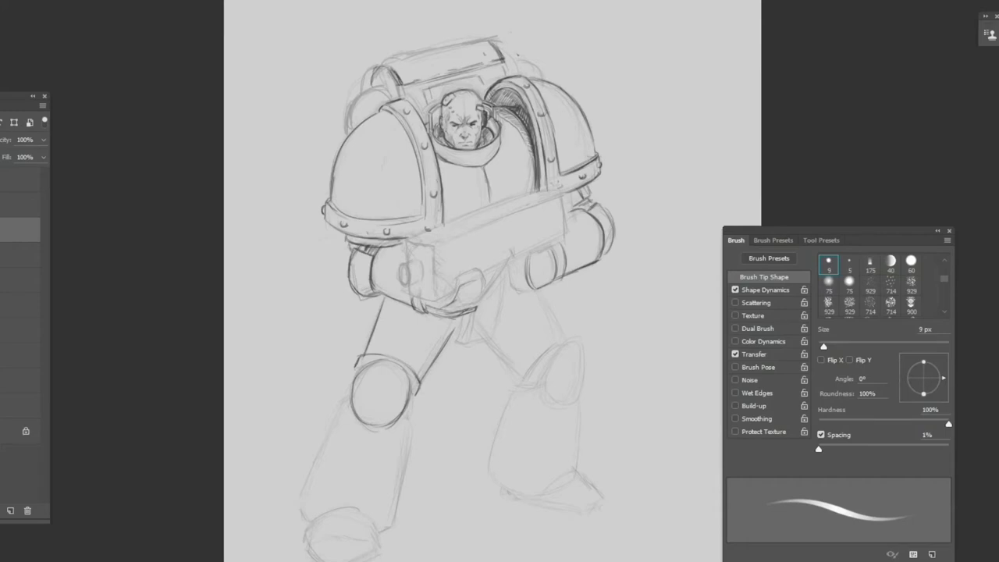
{"action": "left_click_drag", "start_coordinate": [341, 413], "coordinate": [356, 434]}
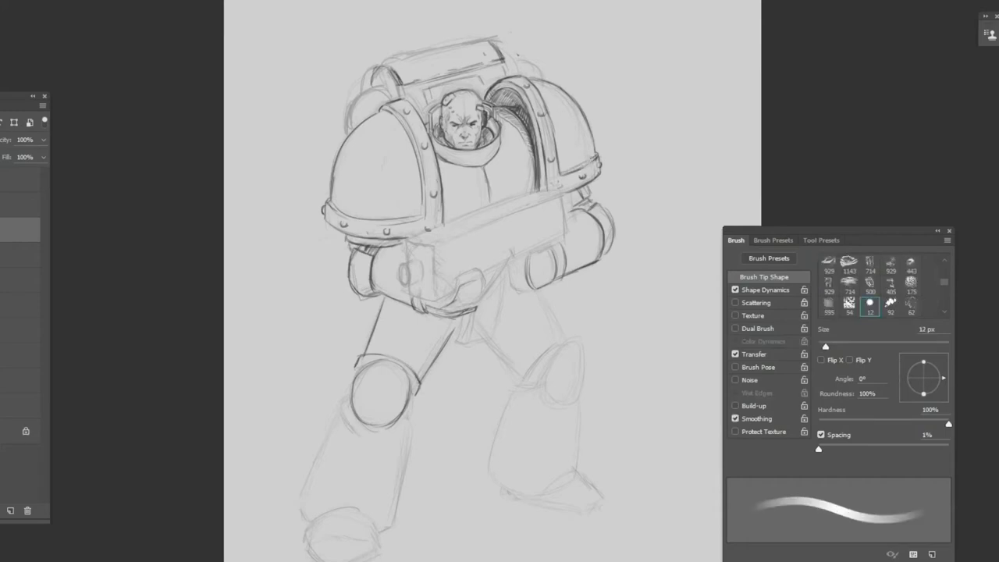
Step: Enlarge the figure's layers together with Free Transform and apply the transformation
{"action": "key", "text": "v"}
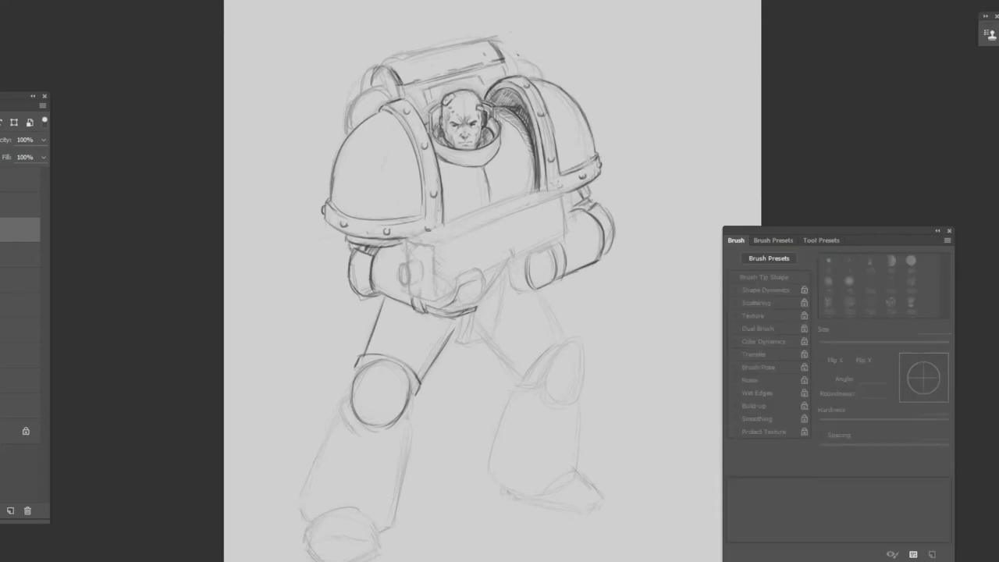
{"action": "key", "text": "ctrl+minus"}
{"action": "key", "text": "ctrl+t"}
{"action": "key", "text": "Escape"}
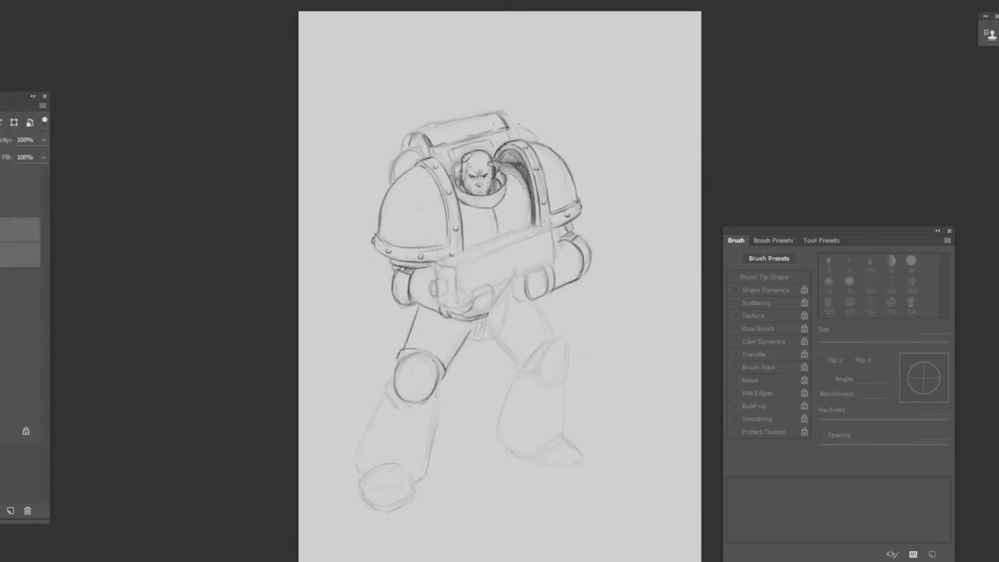
{"action": "key", "text": "ctrl+t"}
{"action": "left_click_drag", "start_coordinate": [592, 107], "coordinate": [637, 72]}
{"action": "key", "text": "b"}
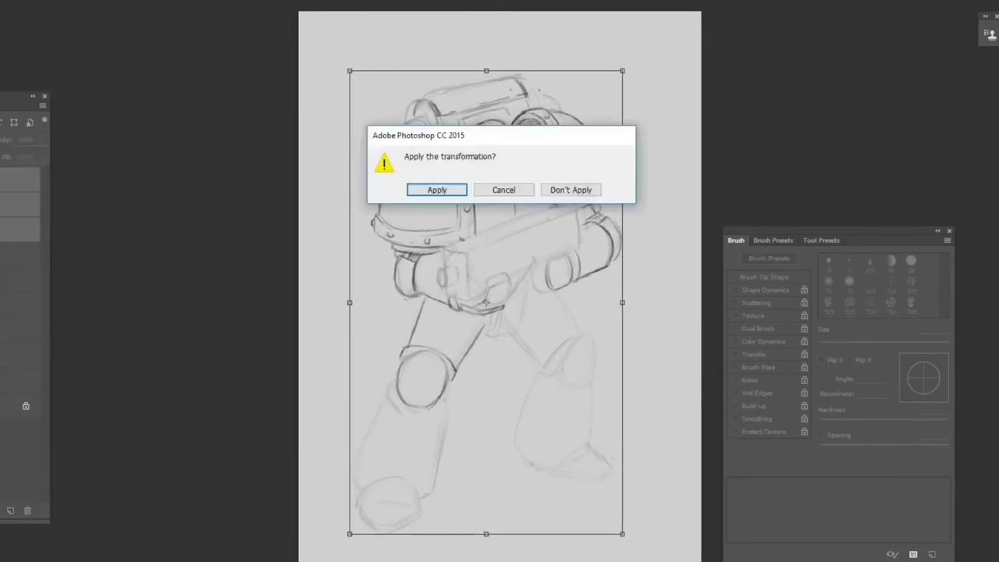
{"action": "key", "text": "Return"}
Step: Sketch a round emblem on the chest and a notched plate over the right shoulder pad's outer face
{"action": "key", "text": "e"}
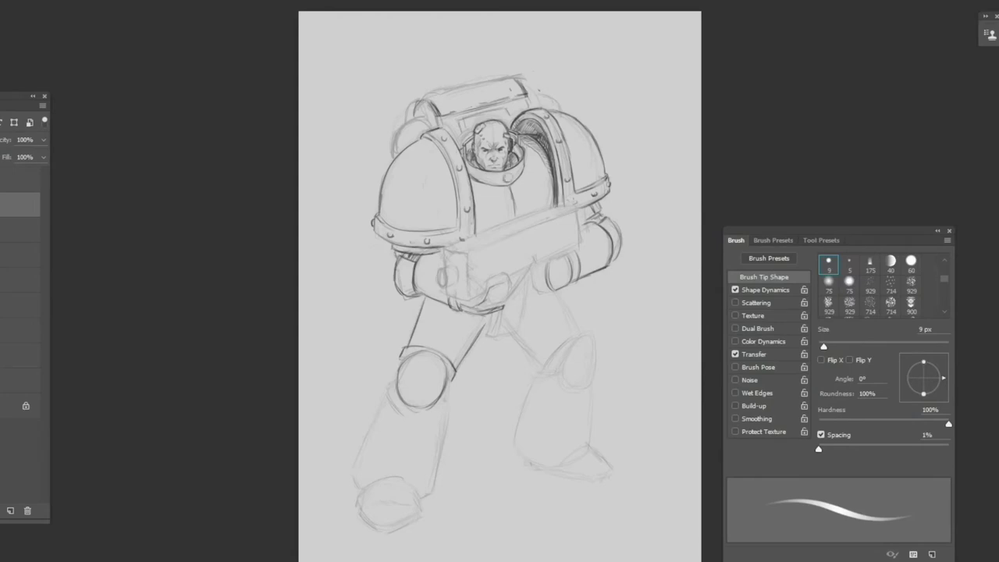
{"action": "left_click_drag", "start_coordinate": [505, 217], "coordinate": [526, 201]}
{"action": "left_click_drag", "start_coordinate": [576, 164], "coordinate": [585, 210]}
{"action": "left_click_drag", "start_coordinate": [579, 176], "coordinate": [579, 153]}
{"action": "mouse_move", "coordinate": [579, 145]}
{"action": "left_mouse_down"}
{"action": "mouse_move", "coordinate": [605, 151]}
{"action": "mouse_move", "coordinate": [604, 216]}
{"action": "left_mouse_up"}
{"action": "mouse_move", "coordinate": [610, 178]}
{"action": "left_mouse_down"}
{"action": "mouse_move", "coordinate": [610, 219]}
{"action": "mouse_move", "coordinate": [574, 155]}
{"action": "mouse_move", "coordinate": [595, 208]}
{"action": "mouse_move", "coordinate": [605, 167]}
{"action": "left_mouse_up"}
{"action": "key", "text": "e"}
{"action": "left_click_drag", "start_coordinate": [596, 212], "coordinate": [608, 176]}
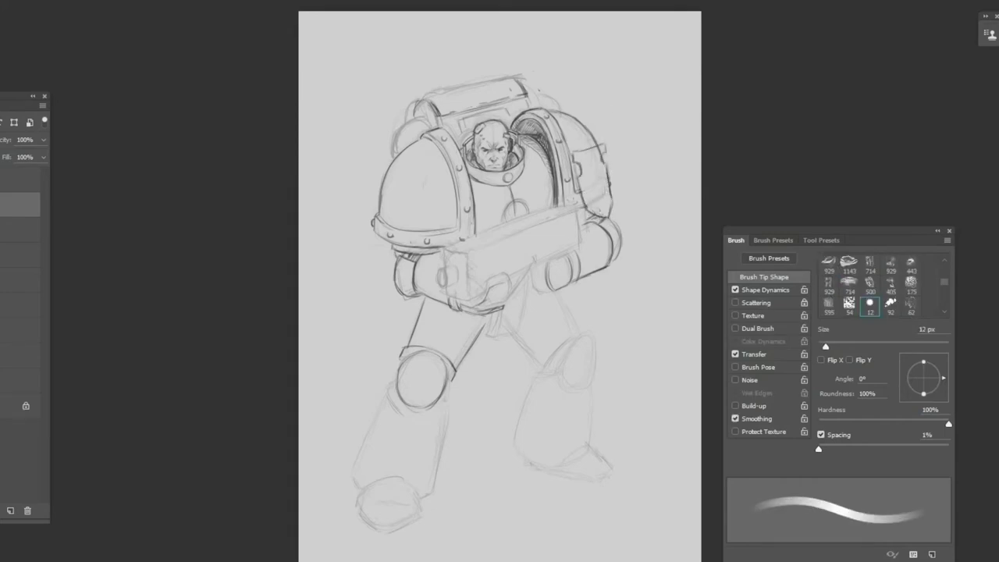
Step: Refine the lower edge of the right shoulder's notched plate and outline both sides of the right thigh armour
{"action": "key", "text": "b"}
{"action": "key", "text": "ctrl+z"}
{"action": "mouse_move", "coordinate": [588, 219]}
{"action": "left_mouse_down"}
{"action": "mouse_move", "coordinate": [612, 196]}
{"action": "mouse_move", "coordinate": [607, 215]}
{"action": "mouse_move", "coordinate": [604, 159]}
{"action": "mouse_move", "coordinate": [621, 250]}
{"action": "left_mouse_up"}
{"action": "key", "text": "ctrl+z"}
{"action": "key", "text": "e"}
{"action": "key", "text": "b"}
{"action": "key", "text": "e"}
{"action": "key", "text": "b"}
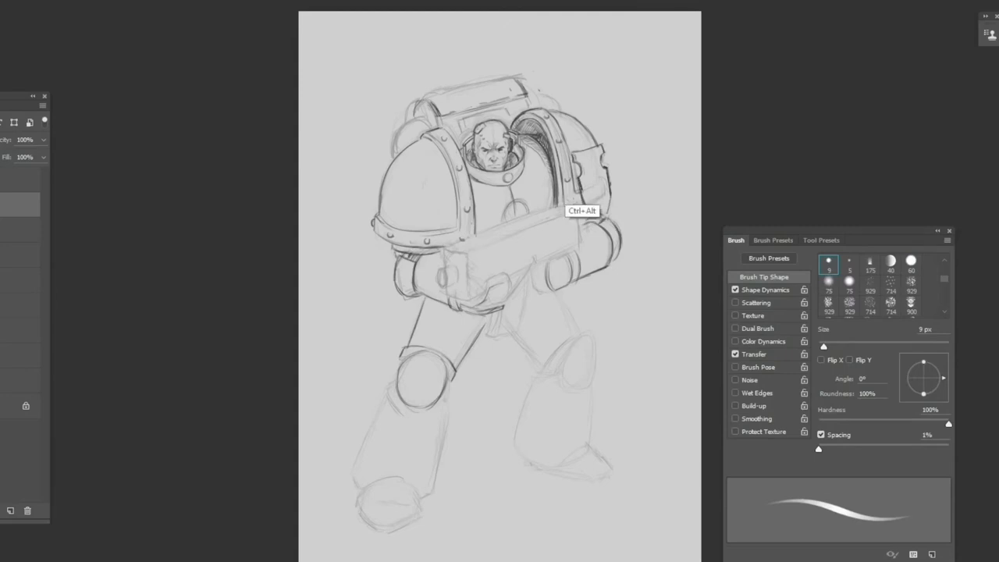
{"action": "left_click_drag", "start_coordinate": [585, 189], "coordinate": [586, 205]}
{"action": "left_click_drag", "start_coordinate": [577, 295], "coordinate": [541, 362]}
{"action": "left_click_drag", "start_coordinate": [546, 360], "coordinate": [574, 328]}
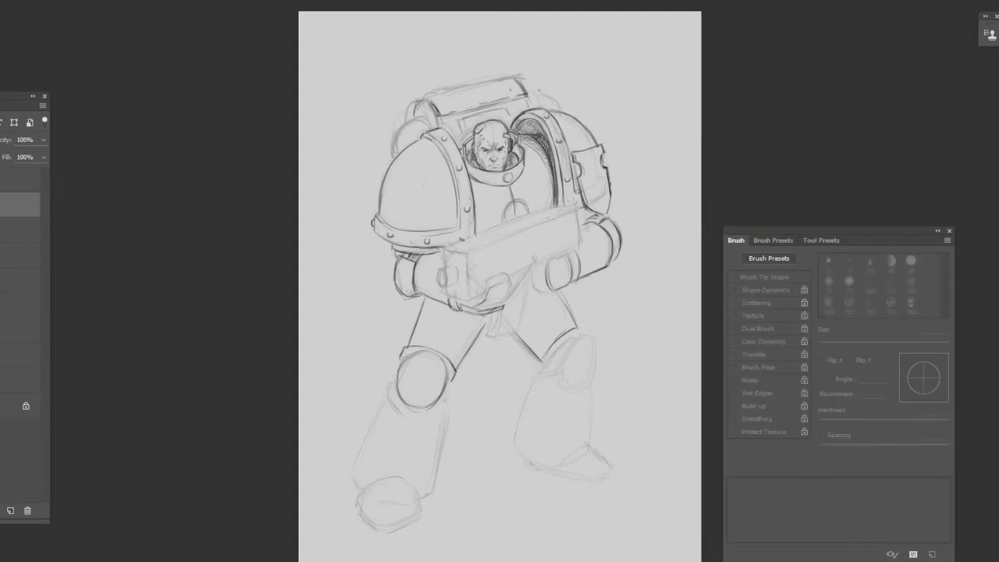
Step: Raise the head slightly in the collar and stretch the figure's layers slightly taller with Free Transform
{"action": "mouse_move", "coordinate": [473, 127]}
{"action": "left_mouse_down"}
{"action": "mouse_move", "coordinate": [509, 123]}
{"action": "mouse_move", "coordinate": [504, 152]}
{"action": "left_mouse_up"}
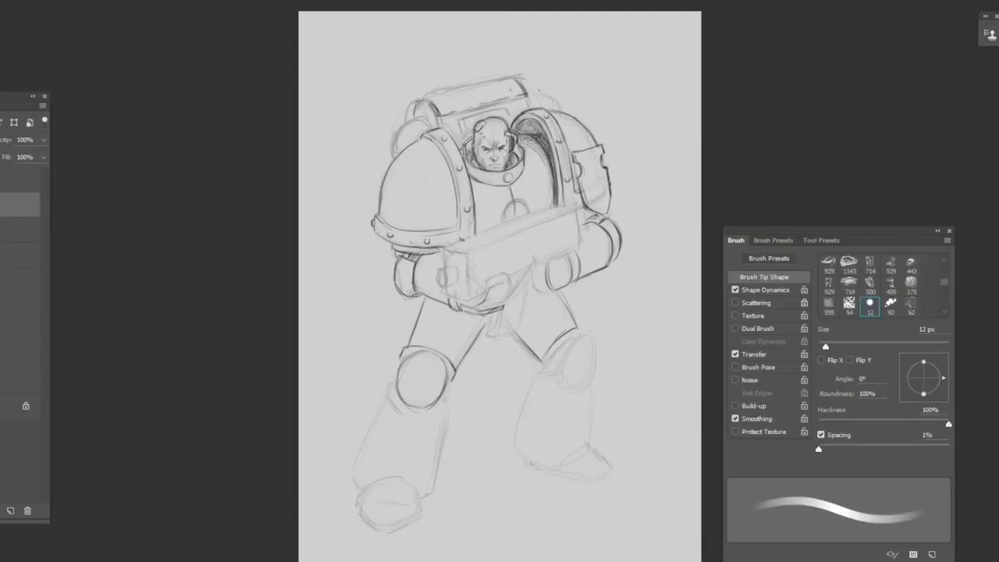
{"action": "key", "text": "ctrl+shift+alt+n"}
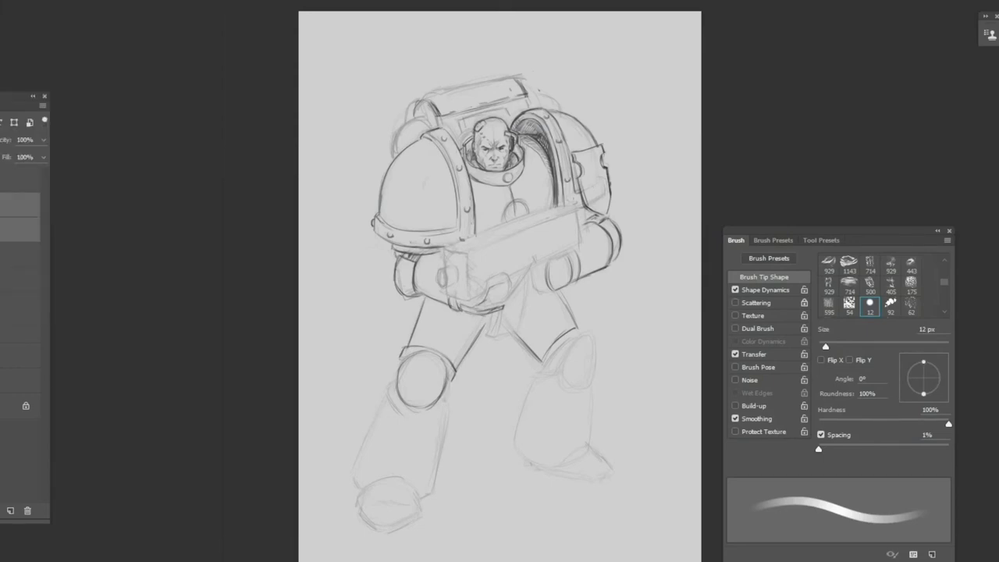
{"action": "key", "text": "ctrl+t"}
{"action": "left_click_drag", "start_coordinate": [502, 64], "coordinate": [503, 53]}
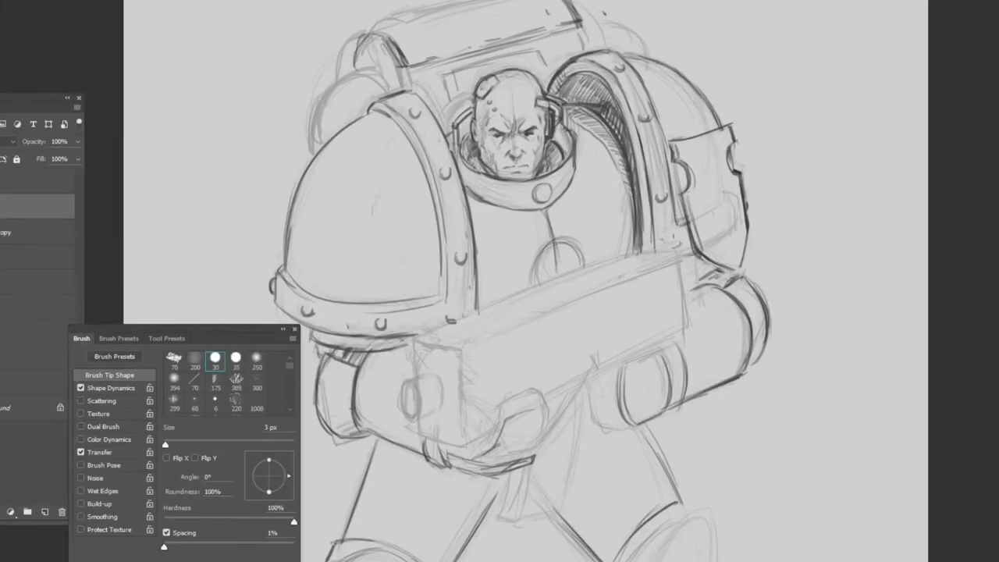
Step: Choose the textured 15 px brush tip and increase its size
{"action": "left_click", "coordinate": [163, 337]}
{"action": "scroll", "coordinate": [139, 453], "scroll_direction": "down", "scroll_amount": 3}
{"action": "left_click", "coordinate": [133, 435]}
{"action": "key", "text": "F5"}
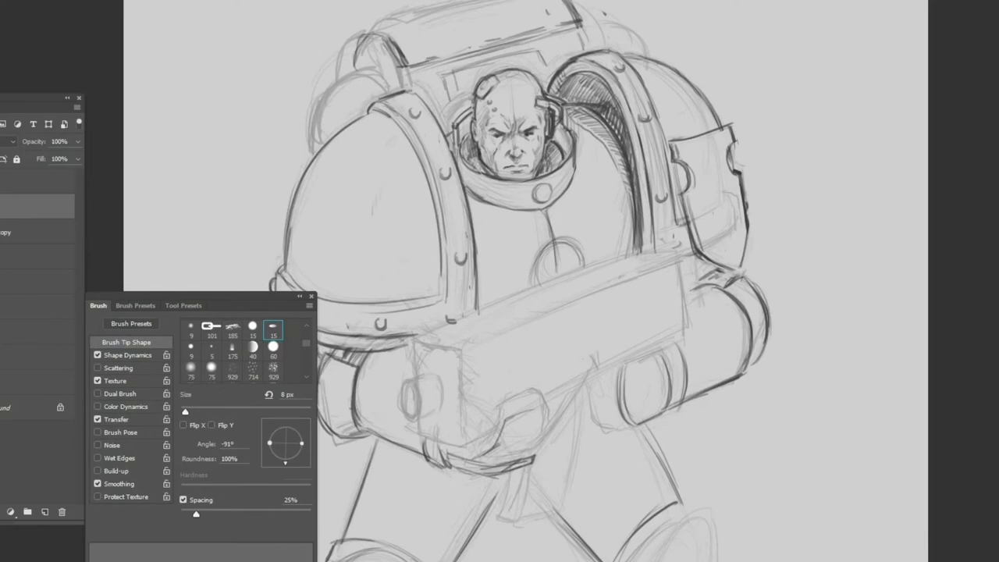
{"action": "key", "text": "bracketright"}
{"action": "key", "text": "bracketright"}
{"action": "key", "text": "bracketright"}
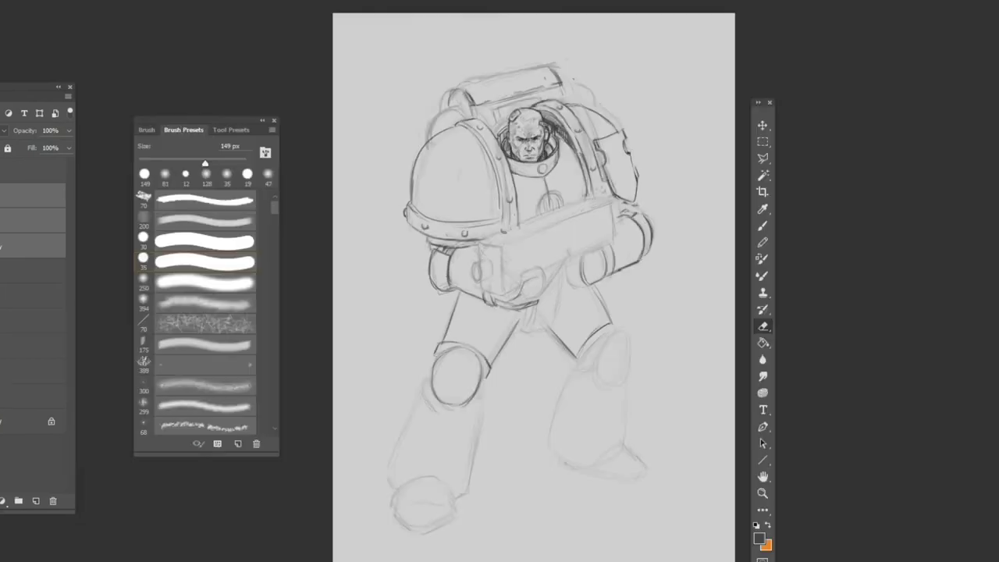
Step: Select the line-art layer and refine the face details with a small black brush and the eraser
{"action": "left_click", "coordinate": [33, 220]}
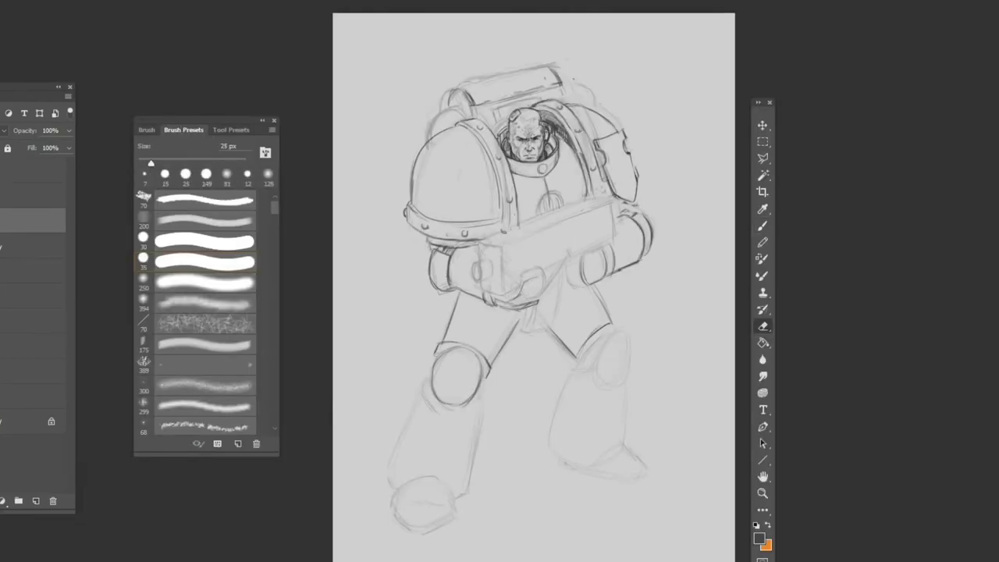
{"action": "key", "text": "b"}
{"action": "key", "text": "e"}
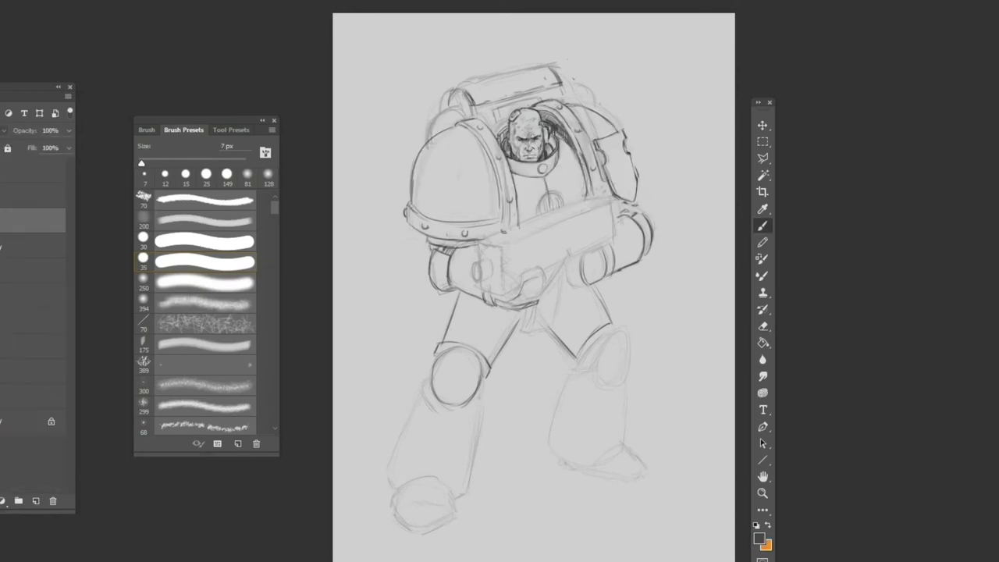
{"action": "key", "text": "z"}
{"action": "key", "text": "ctrl+plus"}
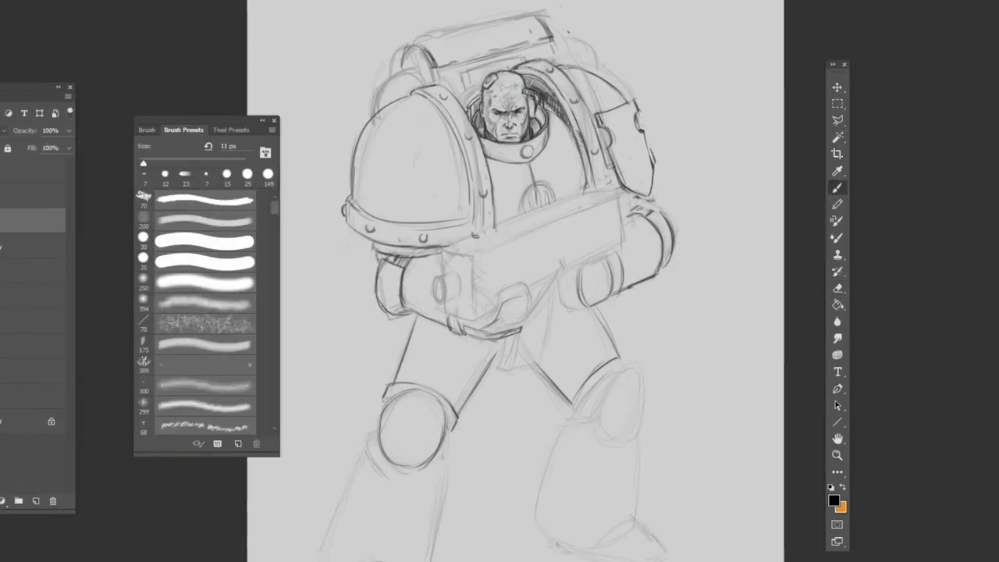
{"action": "key", "text": "b"}
{"action": "key", "text": "e"}
{"action": "key", "text": "b"}
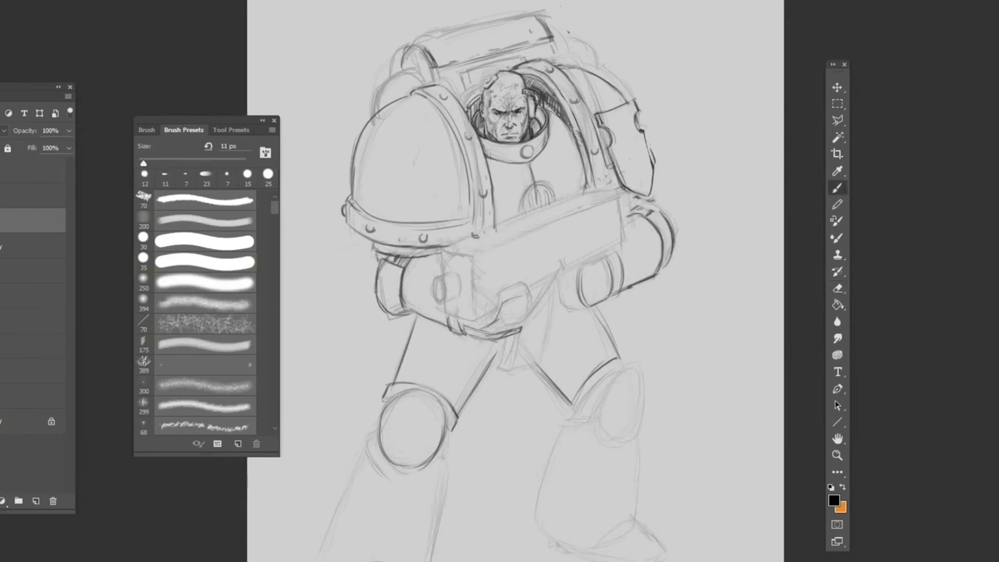
{"action": "key", "text": "e"}
{"action": "key", "text": "b"}
{"action": "key", "text": "e"}
{"action": "key", "text": "b"}
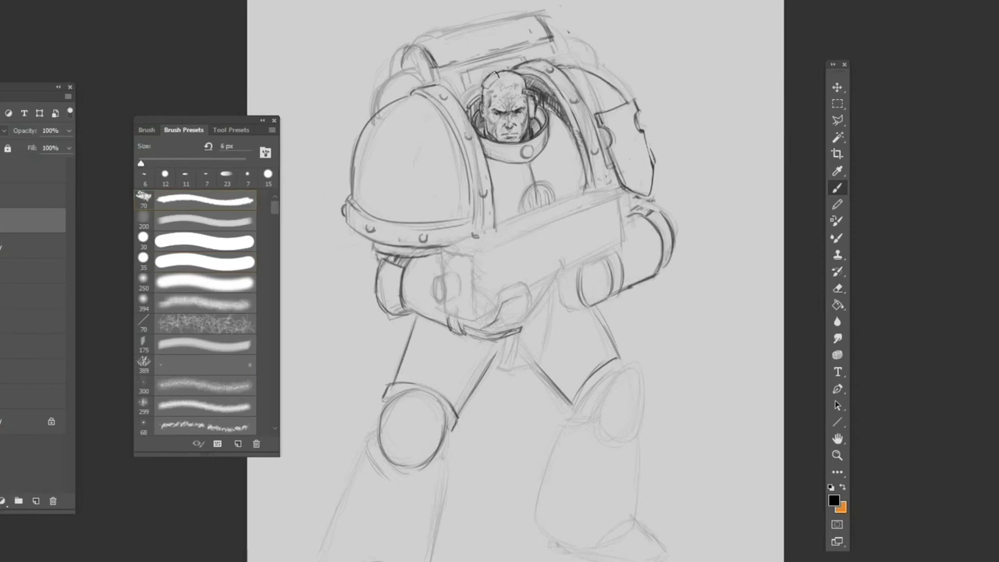
Step: Set the brush to the hard round 9 px tip with 1% spacing and Shape Dynamics enabled
{"action": "key", "text": "F5"}
{"action": "key", "text": "period"}
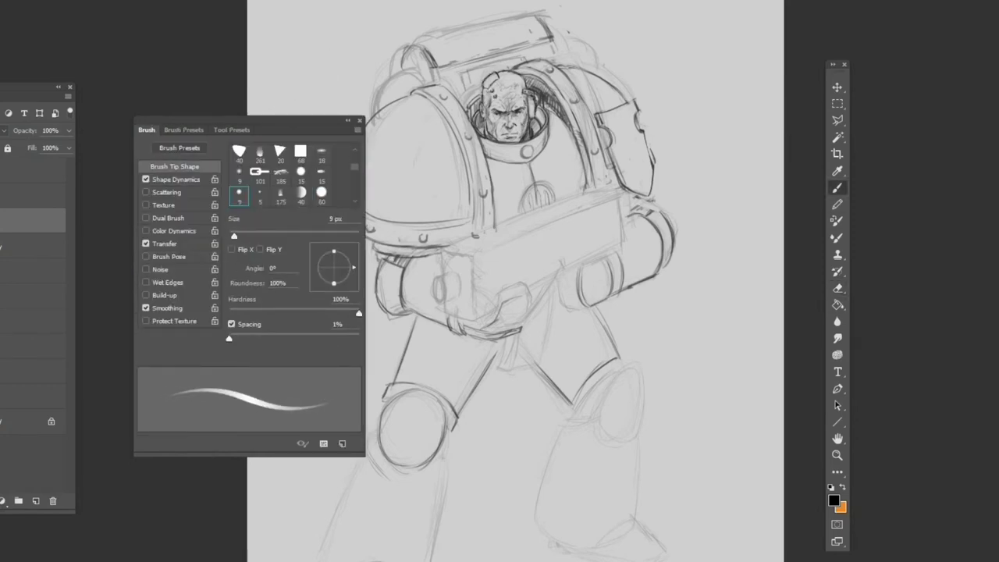
{"action": "key", "text": "period"}
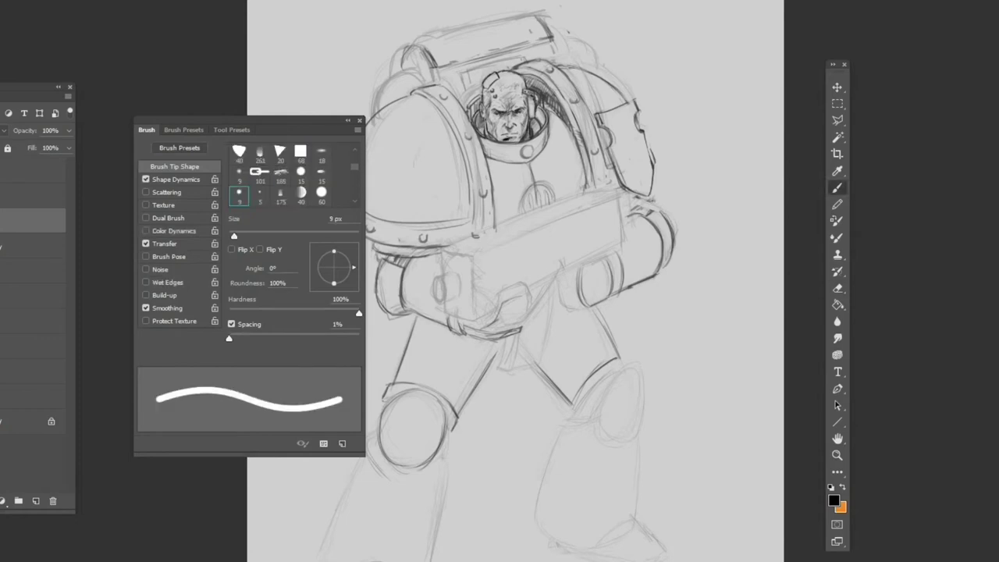
{"action": "key", "text": "comma"}
{"action": "key", "text": "period"}
{"action": "key", "text": "comma"}
{"action": "key", "text": "period"}
{"action": "key", "text": "comma"}
{"action": "key", "text": "period"}
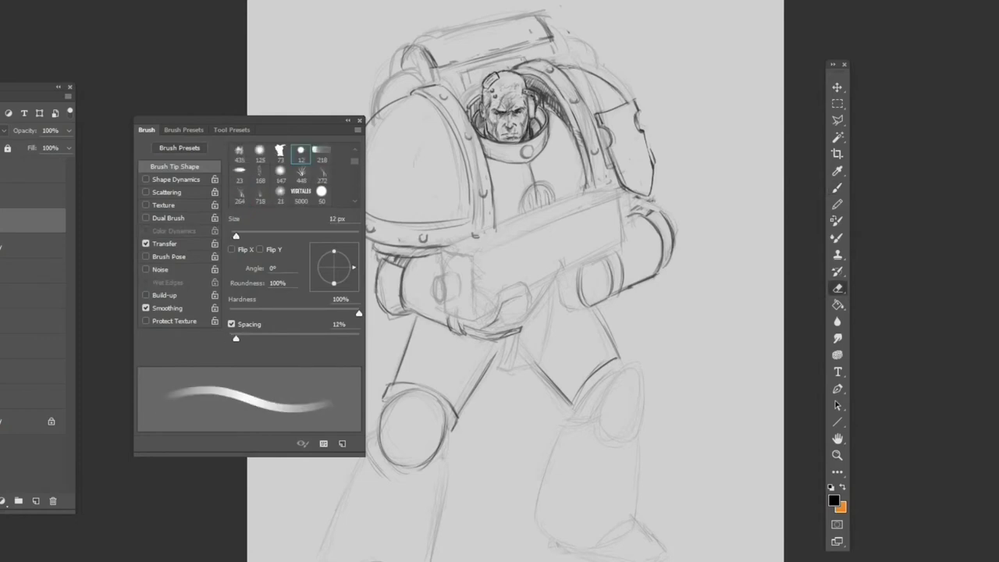
{"action": "key", "text": "comma"}
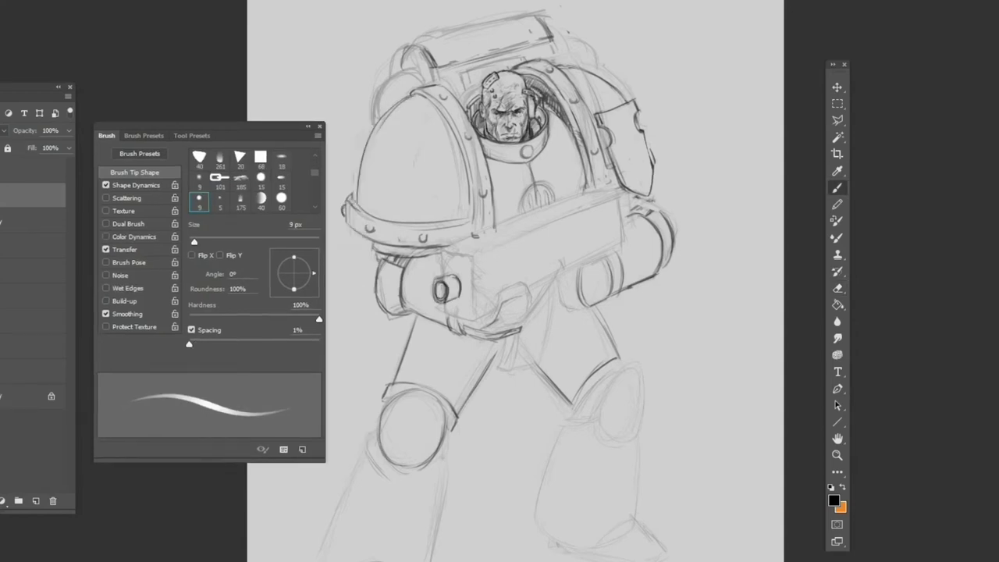
Step: Draw slits in the front of the collar and curled ornament lines on both sides of the chest
{"action": "left_click_drag", "start_coordinate": [487, 337], "coordinate": [519, 326]}
{"action": "left_click_drag", "start_coordinate": [523, 151], "coordinate": [527, 160]}
{"action": "left_click_drag", "start_coordinate": [555, 128], "coordinate": [558, 163]}
{"action": "mouse_move", "coordinate": [518, 181]}
{"action": "left_mouse_down"}
{"action": "mouse_move", "coordinate": [504, 201]}
{"action": "mouse_move", "coordinate": [519, 205]}
{"action": "left_mouse_up"}
{"action": "left_click_drag", "start_coordinate": [545, 164], "coordinate": [560, 201]}
{"action": "left_click_drag", "start_coordinate": [549, 141], "coordinate": [562, 173]}
Step: Lasso the left chest scroll, fit it beside the round emblem with a transformation, and apply it
{"action": "key", "text": "e"}
{"action": "key", "text": "l"}
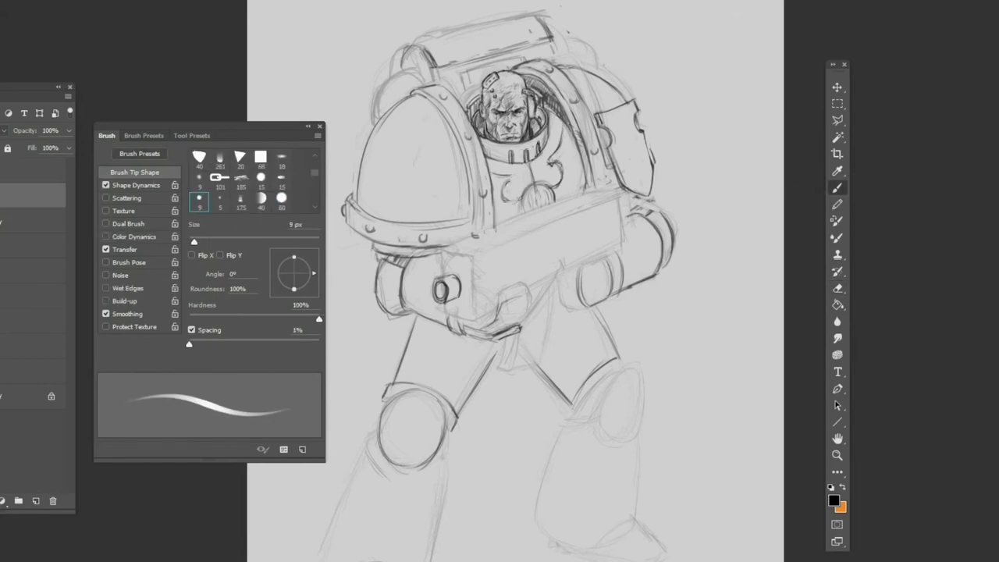
{"action": "mouse_move", "coordinate": [493, 170]}
{"action": "left_mouse_down"}
{"action": "mouse_move", "coordinate": [517, 195]}
{"action": "mouse_move", "coordinate": [495, 185]}
{"action": "left_mouse_up"}
{"action": "key", "text": "alt+e"}
{"action": "key", "text": "f"}
{"action": "key", "text": "e"}
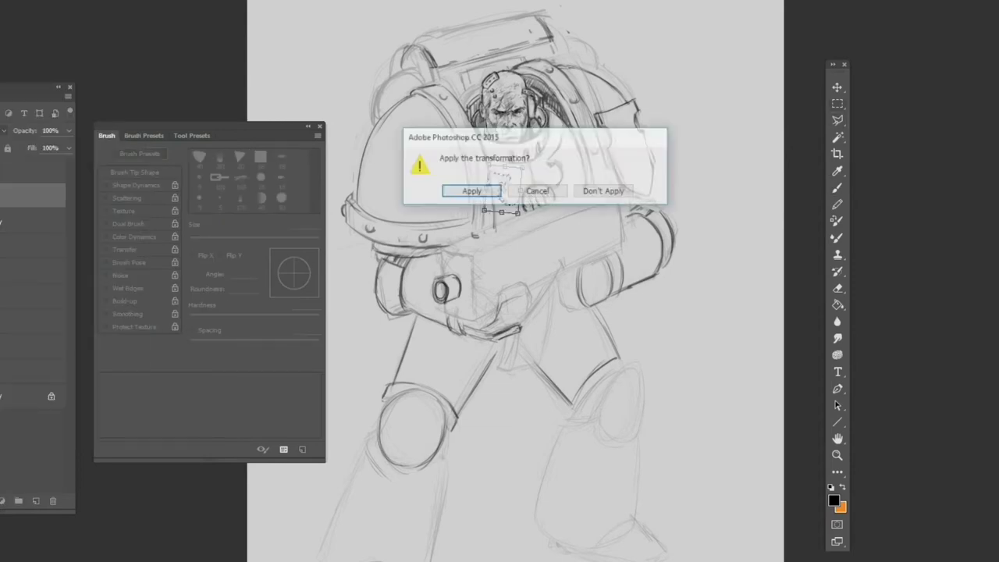
{"action": "key", "text": "Return"}
{"action": "key", "text": "b"}
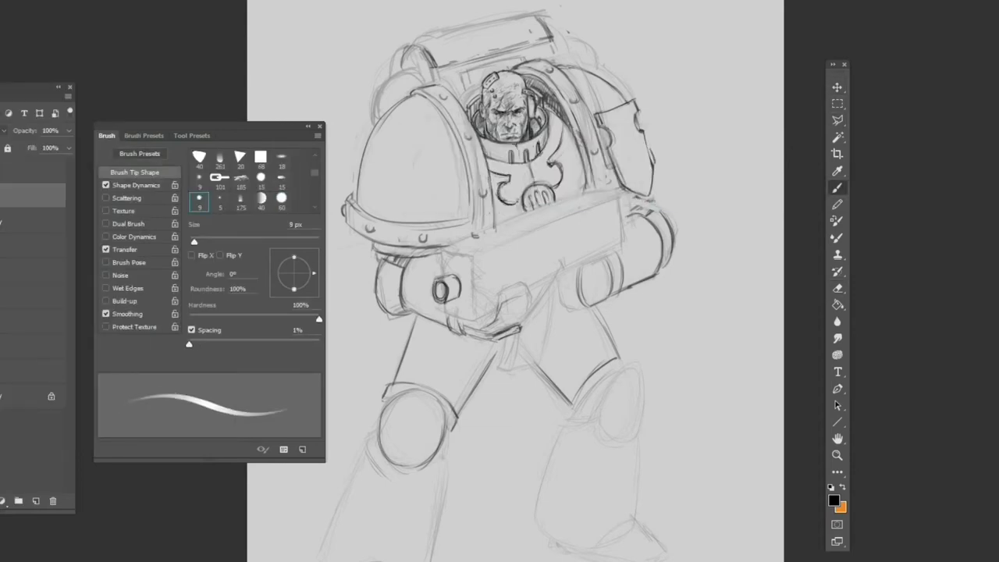
Step: Outline the gun's front block and draw the armoured fingers gripping it, erasing the rough hand lines around them
{"action": "mouse_move", "coordinate": [490, 323]}
{"action": "left_mouse_down"}
{"action": "mouse_move", "coordinate": [527, 284]}
{"action": "mouse_move", "coordinate": [529, 310]}
{"action": "left_mouse_up"}
{"action": "left_click_drag", "start_coordinate": [470, 249], "coordinate": [474, 309]}
{"action": "mouse_move", "coordinate": [442, 250]}
{"action": "left_mouse_down"}
{"action": "mouse_move", "coordinate": [443, 275]}
{"action": "mouse_move", "coordinate": [499, 324]}
{"action": "left_mouse_up"}
{"action": "left_click_drag", "start_coordinate": [507, 310], "coordinate": [526, 301]}
{"action": "left_click_drag", "start_coordinate": [509, 311], "coordinate": [532, 297]}
{"action": "key", "text": "e"}
{"action": "mouse_move", "coordinate": [490, 335]}
{"action": "left_mouse_down"}
{"action": "mouse_move", "coordinate": [518, 327]}
{"action": "mouse_move", "coordinate": [534, 273]}
{"action": "left_mouse_up"}
{"action": "key", "text": "b"}
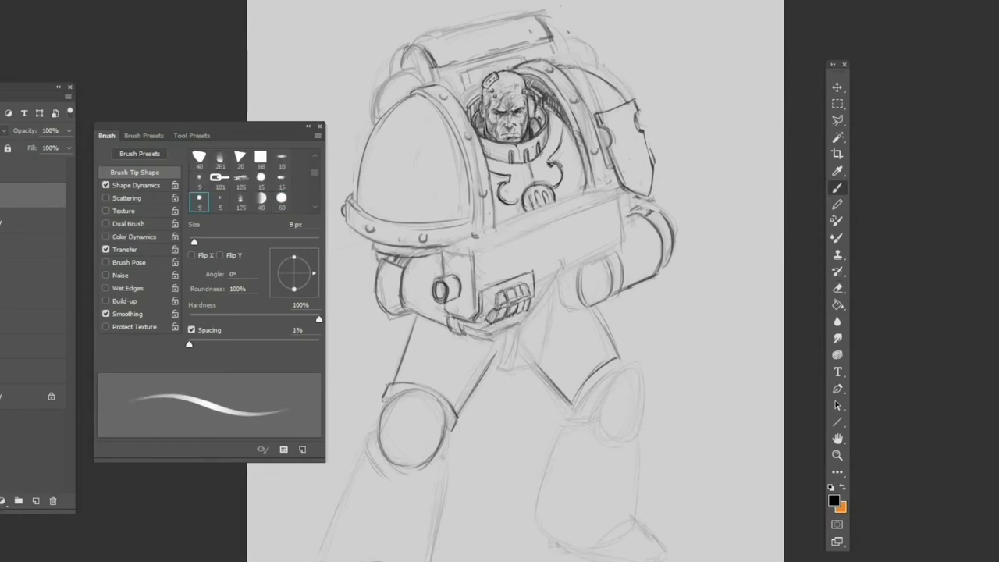
Step: Draw an angular shape at the left shoulder pad's inner edge and darken the chest emblem and gun-hand fingers
{"action": "left_click_drag", "start_coordinate": [453, 183], "coordinate": [465, 220]}
{"action": "mouse_move", "coordinate": [527, 195]}
{"action": "left_mouse_down"}
{"action": "mouse_move", "coordinate": [548, 206]}
{"action": "mouse_move", "coordinate": [524, 203]}
{"action": "left_mouse_up"}
{"action": "key", "text": "e"}
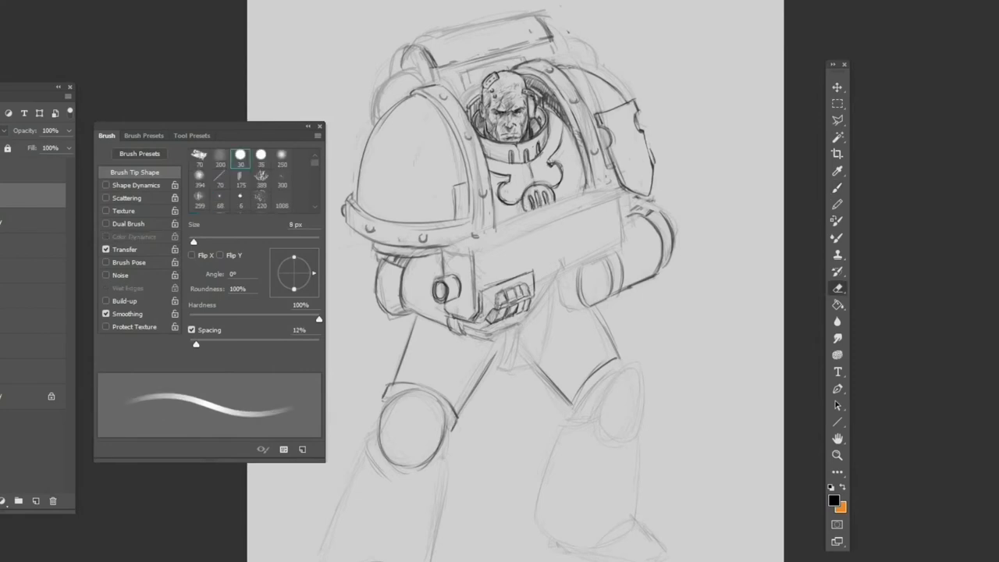
{"action": "key", "text": "b"}
{"action": "left_click_drag", "start_coordinate": [515, 312], "coordinate": [531, 301]}
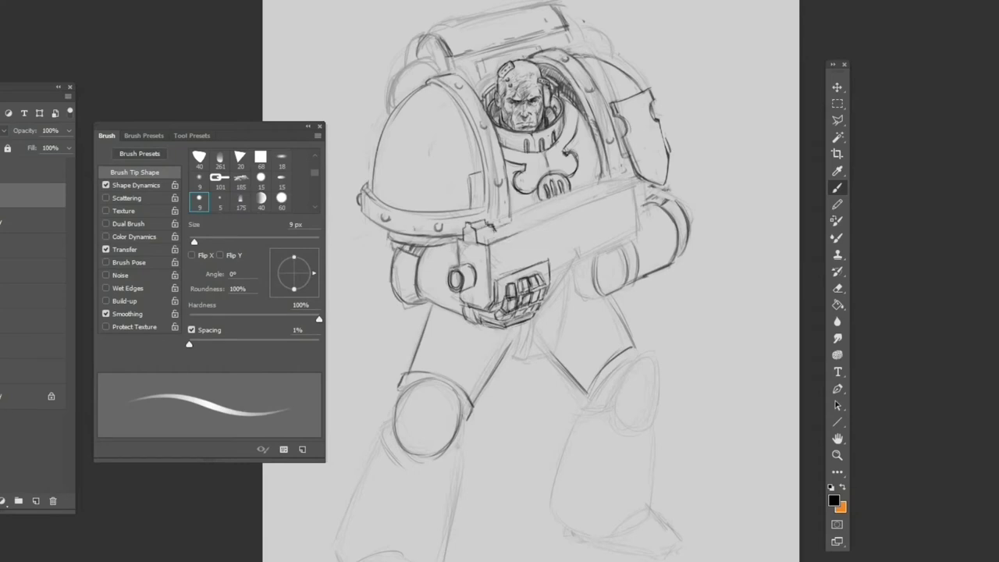
Step: Erase the inside of the gun's muzzle and redraw it with two bores side by side
{"action": "key", "text": "e"}
{"action": "key", "text": "b"}
{"action": "key", "text": "e"}
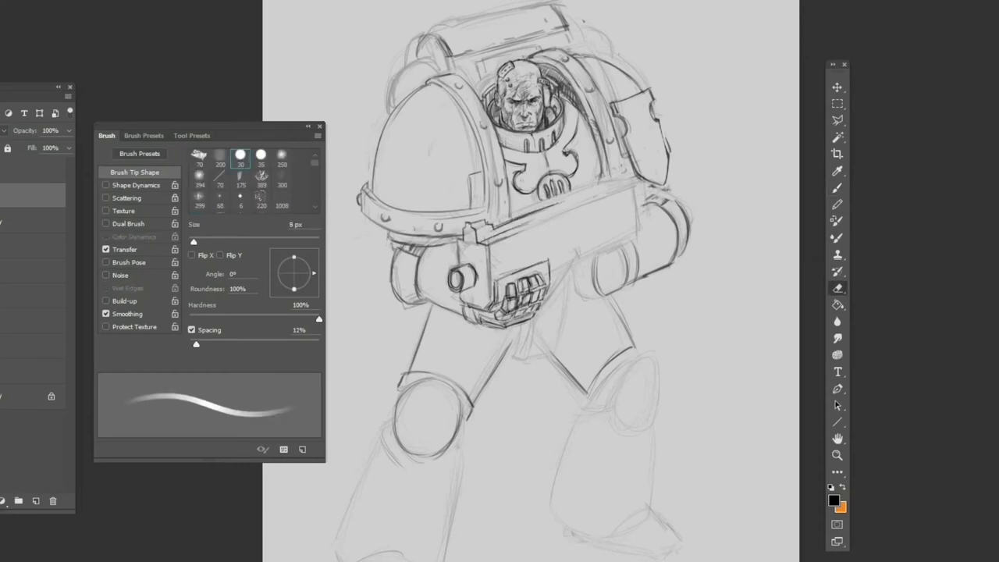
{"action": "key", "text": "b"}
{"action": "key", "text": "e"}
{"action": "mouse_move", "coordinate": [453, 270]}
{"action": "left_mouse_down"}
{"action": "mouse_move", "coordinate": [468, 270]}
{"action": "mouse_move", "coordinate": [462, 290]}
{"action": "left_mouse_up"}
{"action": "key", "text": "b"}
{"action": "key", "text": "e"}
{"action": "key", "text": "b"}
{"action": "mouse_move", "coordinate": [471, 260]}
{"action": "left_mouse_down"}
{"action": "mouse_move", "coordinate": [476, 281]}
{"action": "mouse_move", "coordinate": [460, 282]}
{"action": "left_mouse_up"}
{"action": "key", "text": "e"}
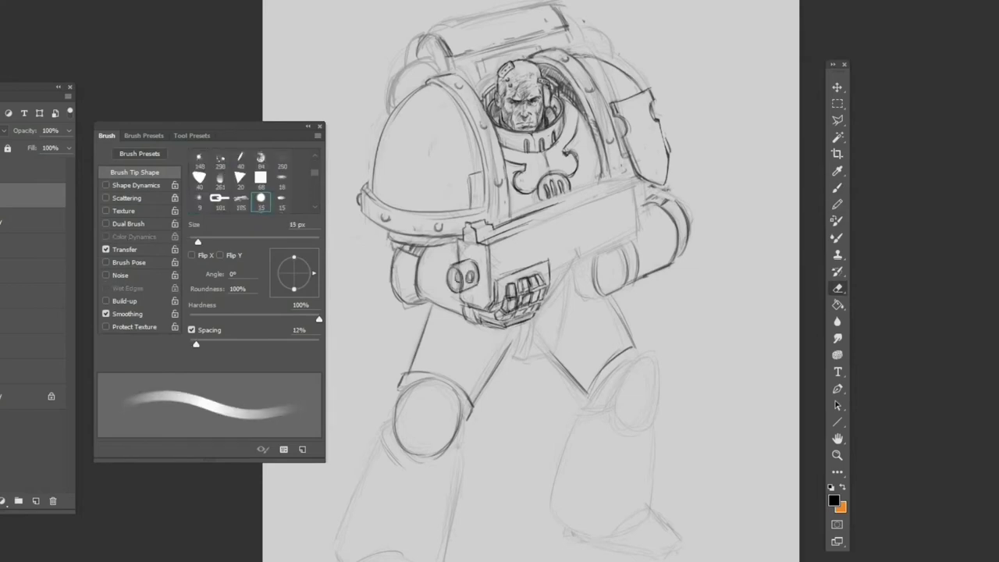
{"action": "key", "text": "b"}
{"action": "key", "text": "e"}
{"action": "key", "text": "b"}
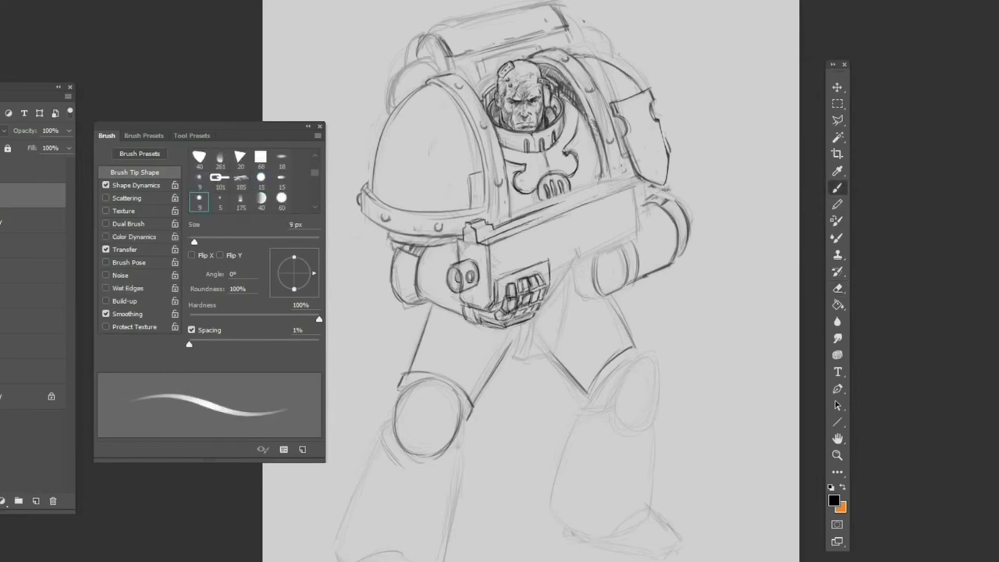
Step: Reinforce the left forearm band, right cuff and right elbow curve, and double the contours of the chest scrolls
{"action": "left_click_drag", "start_coordinate": [417, 265], "coordinate": [423, 295]}
{"action": "key", "text": "e"}
{"action": "left_click_drag", "start_coordinate": [624, 285], "coordinate": [636, 265]}
{"action": "key", "text": "b"}
{"action": "left_click_drag", "start_coordinate": [664, 206], "coordinate": [687, 263]}
{"action": "left_click_drag", "start_coordinate": [414, 258], "coordinate": [416, 301]}
{"action": "mouse_move", "coordinate": [575, 123]}
{"action": "left_mouse_down"}
{"action": "mouse_move", "coordinate": [579, 164]}
{"action": "mouse_move", "coordinate": [568, 181]}
{"action": "left_mouse_up"}
{"action": "left_click_drag", "start_coordinate": [513, 197], "coordinate": [534, 198]}
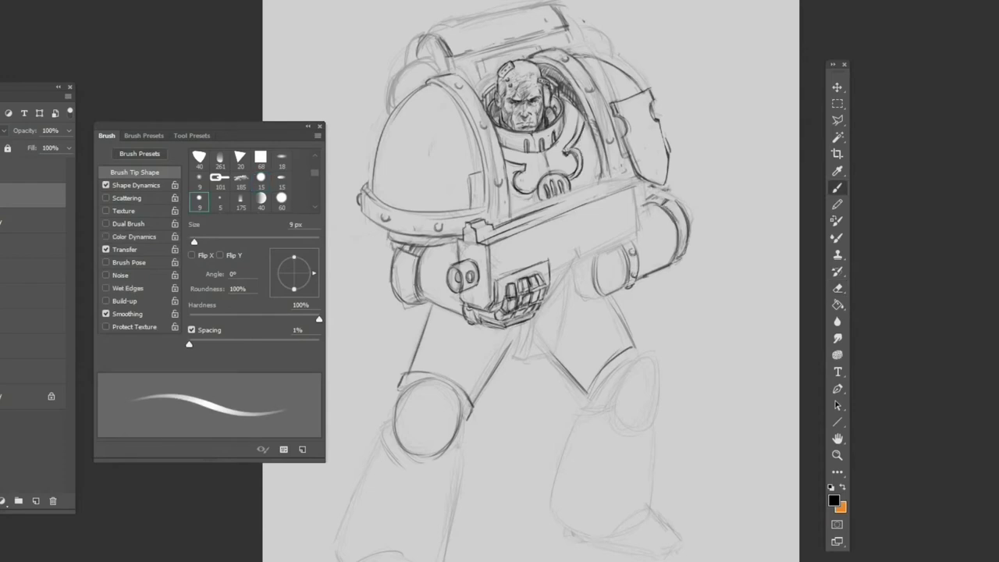
Step: Darken the right cuff's outline and the gun's lower and front edges, and reinforce the small chest details
{"action": "left_click_drag", "start_coordinate": [507, 167], "coordinate": [511, 180]}
{"action": "left_click_drag", "start_coordinate": [513, 195], "coordinate": [535, 193]}
{"action": "key", "text": "e"}
{"action": "left_click_drag", "start_coordinate": [573, 155], "coordinate": [575, 161]}
{"action": "key", "text": "b"}
{"action": "left_click_drag", "start_coordinate": [595, 259], "coordinate": [621, 293]}
{"action": "mouse_move", "coordinate": [574, 265]}
{"action": "left_mouse_down"}
{"action": "mouse_move", "coordinate": [589, 268]}
{"action": "mouse_move", "coordinate": [590, 256]}
{"action": "left_mouse_up"}
{"action": "left_click_drag", "start_coordinate": [460, 293], "coordinate": [490, 307]}
{"action": "left_click_drag", "start_coordinate": [552, 277], "coordinate": [621, 242]}
{"action": "key", "text": "e"}
{"action": "key", "text": "b"}
{"action": "left_click_drag", "start_coordinate": [616, 192], "coordinate": [629, 187]}
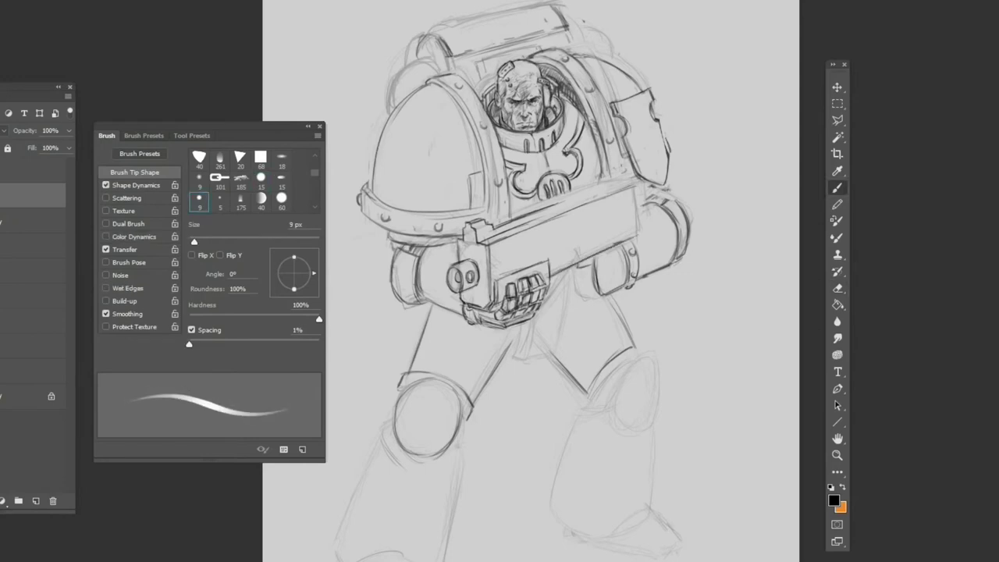
Step: Add a row of small vent slits to the right forearm armour
{"action": "key", "text": "e"}
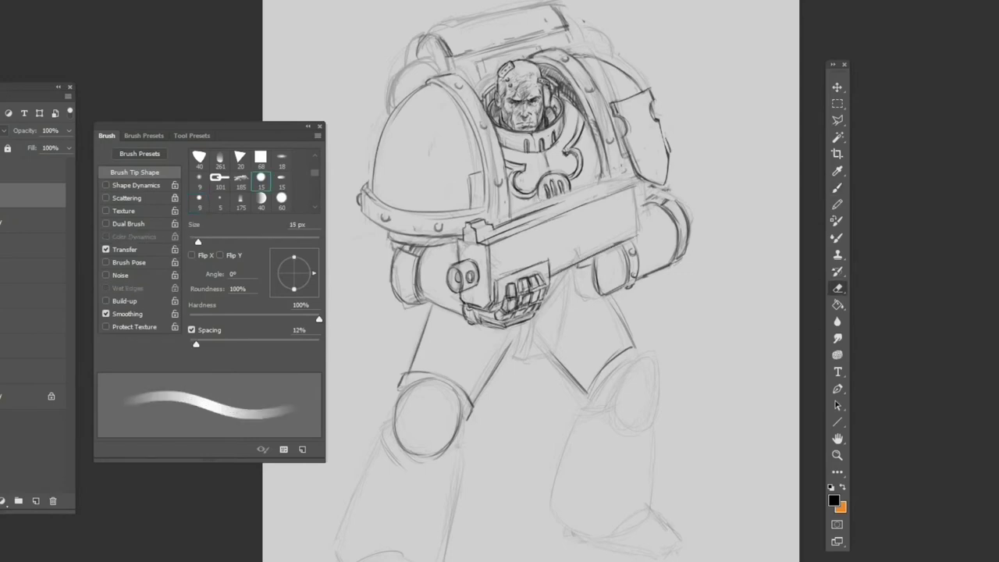
{"action": "key", "text": "b"}
{"action": "left_click_drag", "start_coordinate": [641, 265], "coordinate": [665, 250]}
{"action": "left_click_drag", "start_coordinate": [655, 252], "coordinate": [660, 261]}
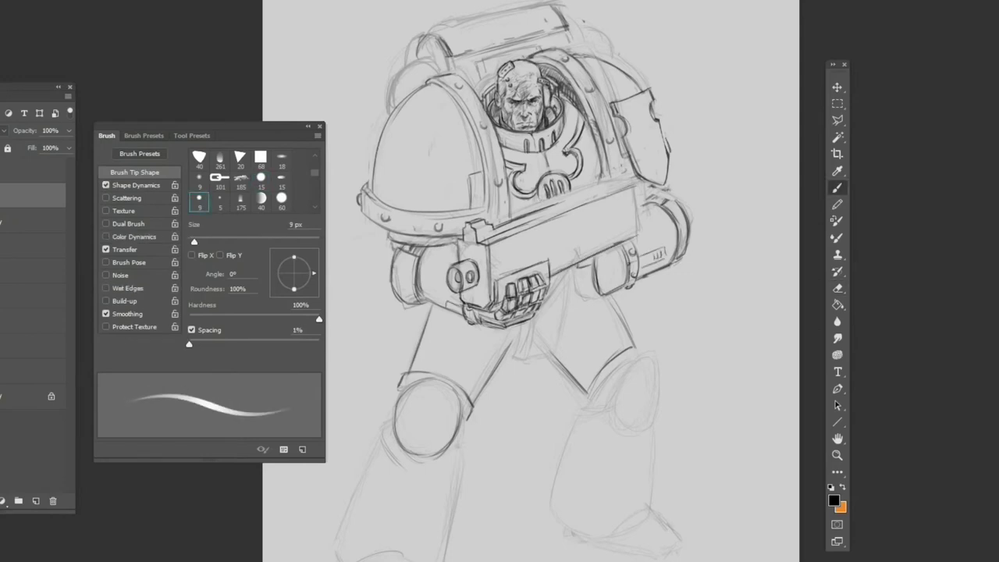
Step: Outline the sides of the hanging plate between the legs and reinforce the gun's top edge
{"action": "left_click_drag", "start_coordinate": [566, 270], "coordinate": [561, 328]}
{"action": "left_click_drag", "start_coordinate": [521, 326], "coordinate": [514, 351]}
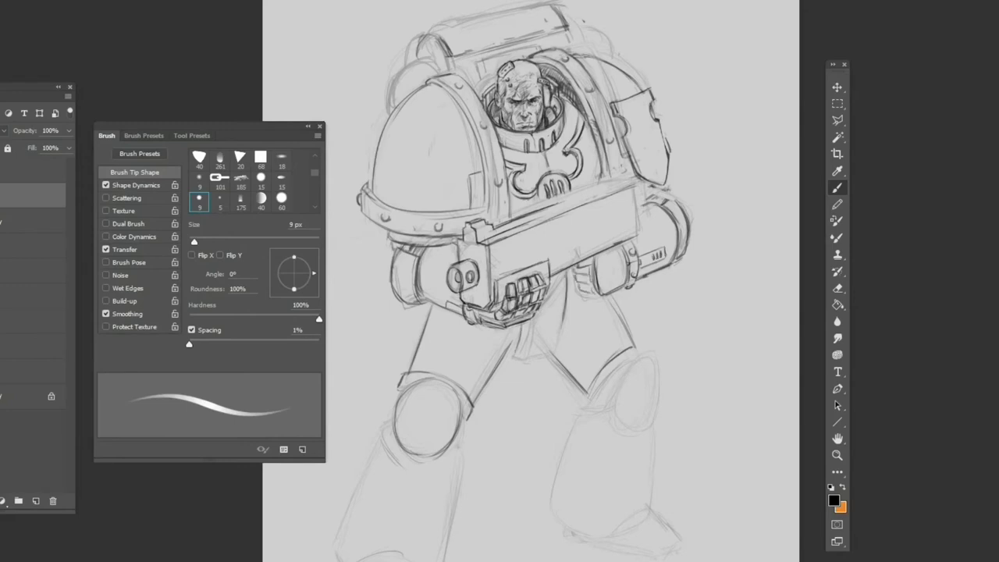
{"action": "left_click_drag", "start_coordinate": [563, 317], "coordinate": [555, 348]}
{"action": "left_click_drag", "start_coordinate": [532, 320], "coordinate": [523, 356]}
{"action": "mouse_move", "coordinate": [632, 197]}
{"action": "left_mouse_down"}
{"action": "mouse_move", "coordinate": [632, 236]}
{"action": "mouse_move", "coordinate": [513, 234]}
{"action": "left_mouse_up"}
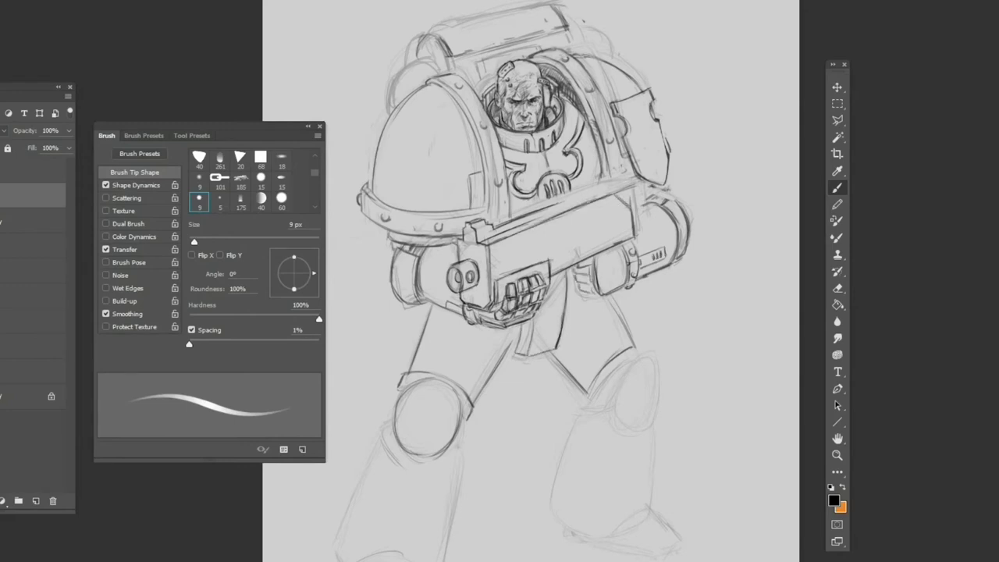
{"action": "left_click_drag", "start_coordinate": [401, 411], "coordinate": [393, 448]}
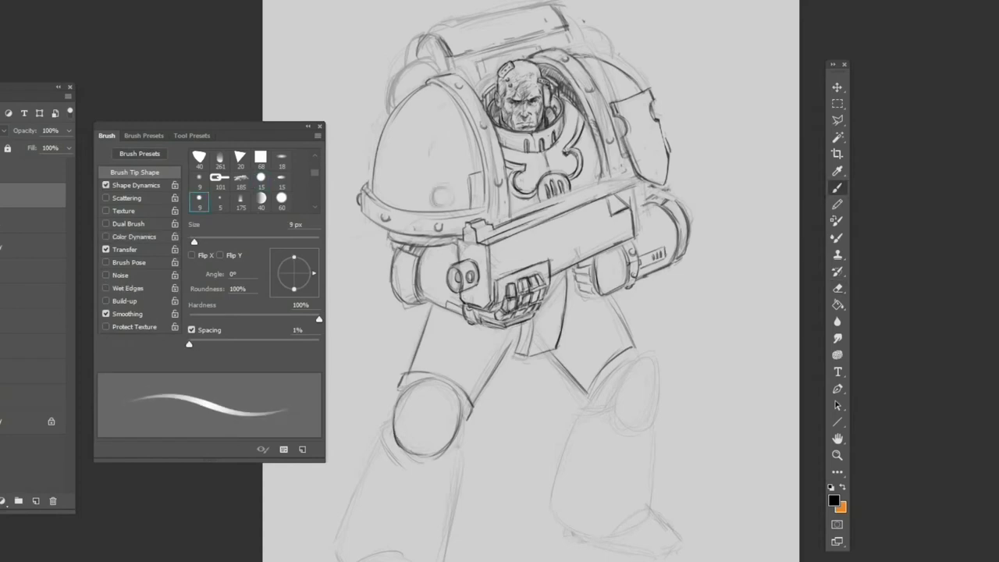
Step: Draw a long wavy ribbon hanging from the left shoulder pad's outer edge, erasing the rough pad outline beneath it
{"action": "mouse_move", "coordinate": [390, 255]}
{"action": "left_mouse_down"}
{"action": "mouse_move", "coordinate": [368, 304]}
{"action": "mouse_move", "coordinate": [363, 409]}
{"action": "left_mouse_up"}
{"action": "key", "text": "e"}
{"action": "key", "text": "b"}
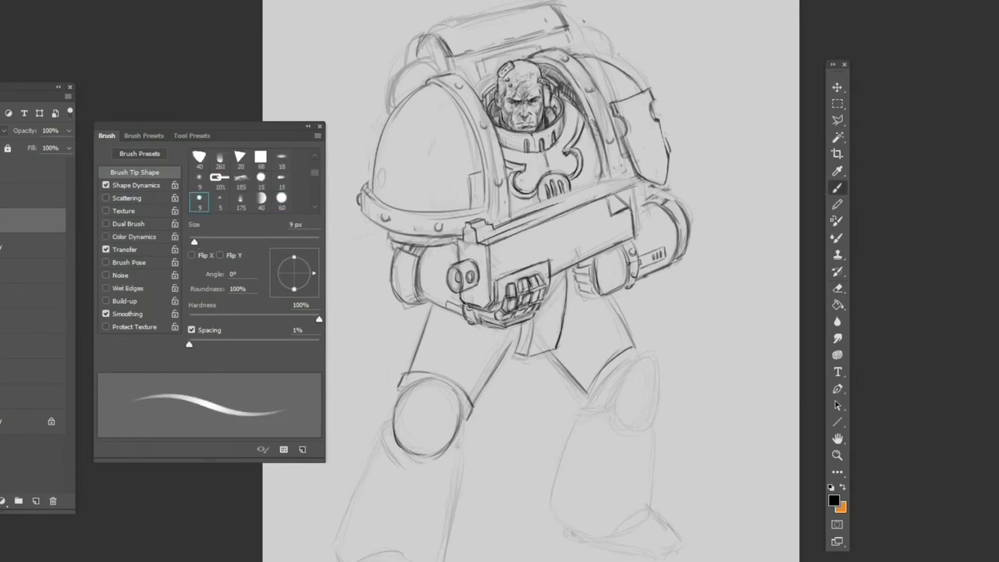
{"action": "mouse_move", "coordinate": [365, 195]}
{"action": "left_mouse_down"}
{"action": "mouse_move", "coordinate": [337, 299]}
{"action": "mouse_move", "coordinate": [354, 364]}
{"action": "left_mouse_up"}
{"action": "key", "text": "e"}
{"action": "mouse_move", "coordinate": [384, 167]}
{"action": "left_mouse_down"}
{"action": "mouse_move", "coordinate": [359, 214]}
{"action": "mouse_move", "coordinate": [357, 250]}
{"action": "left_mouse_up"}
{"action": "key", "text": "b"}
{"action": "key", "text": "e"}
{"action": "left_click_drag", "start_coordinate": [371, 190], "coordinate": [362, 228]}
{"action": "key", "text": "b"}
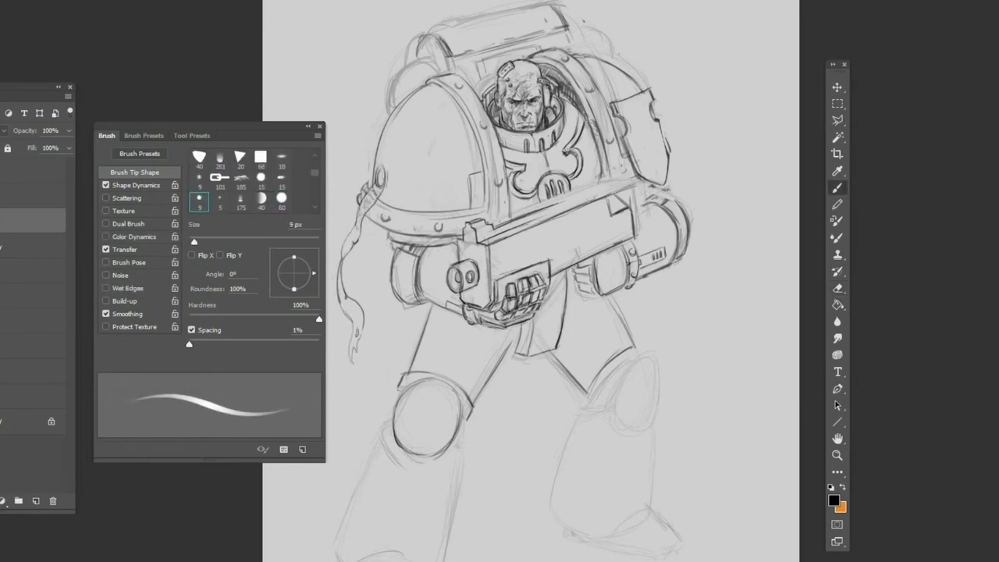
Step: Clean up the left ribbon's edges, hatch its folds and darken the round seal that fastens it
{"action": "key", "text": "e"}
{"action": "left_click_drag", "start_coordinate": [373, 192], "coordinate": [340, 297]}
{"action": "key", "text": "b"}
{"action": "left_click_drag", "start_coordinate": [340, 292], "coordinate": [356, 321]}
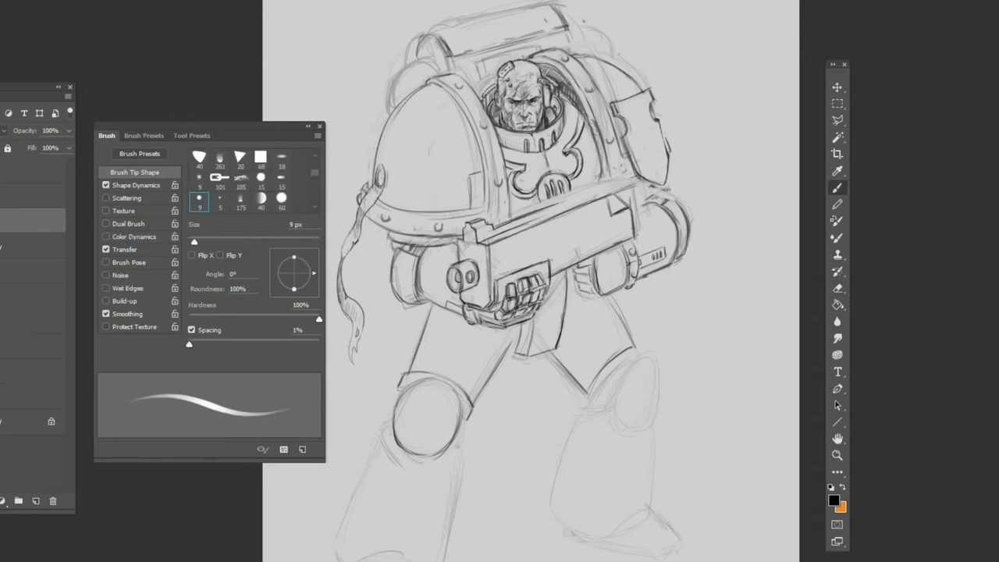
{"action": "key", "text": "e"}
{"action": "key", "text": "b"}
{"action": "key", "text": "e"}
{"action": "left_click_drag", "start_coordinate": [377, 169], "coordinate": [381, 179]}
{"action": "key", "text": "b"}
{"action": "key", "text": "e"}
{"action": "key", "text": "b"}
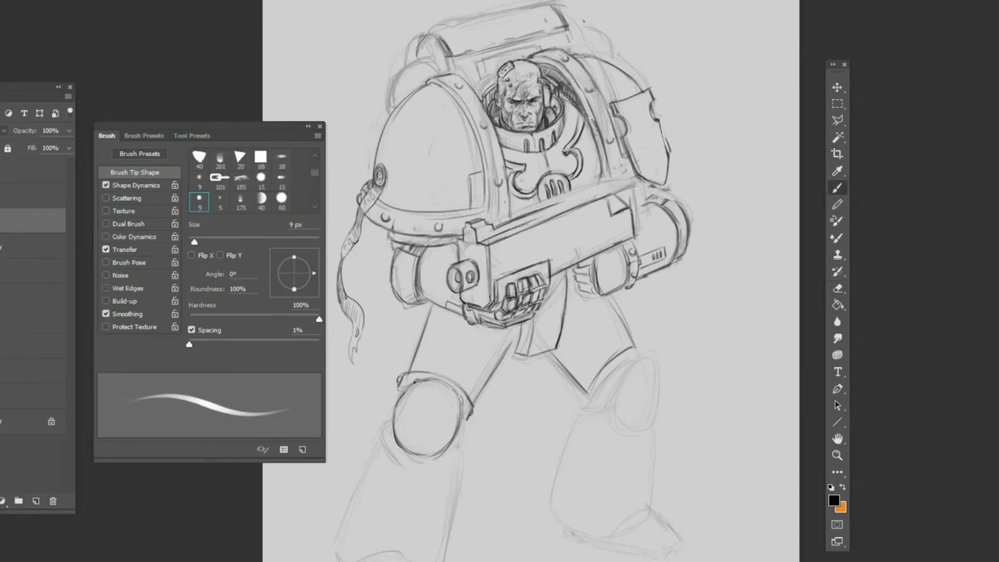
Step: Reinforce the inner thigh lines beside the hanging plate and clean up the right knee band
{"action": "left_click_drag", "start_coordinate": [512, 326], "coordinate": [509, 338]}
{"action": "left_click_drag", "start_coordinate": [507, 330], "coordinate": [496, 348]}
{"action": "left_click_drag", "start_coordinate": [574, 295], "coordinate": [564, 310]}
{"action": "key", "text": "e"}
{"action": "left_click_drag", "start_coordinate": [634, 348], "coordinate": [590, 390]}
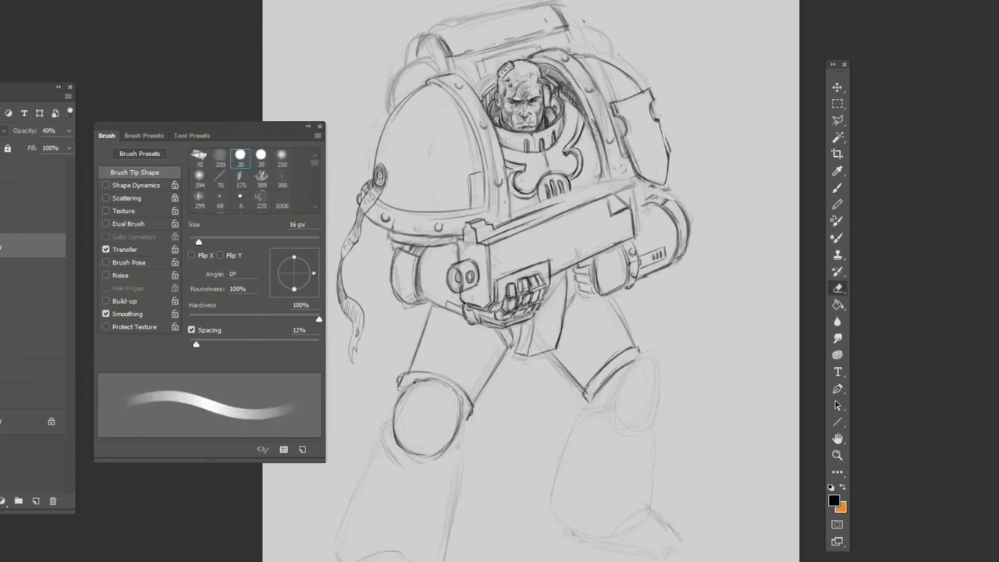
Step: Detail the small rectangular fitting on the left shoulder pad's inner edge with a second contour
{"action": "key", "text": "b"}
{"action": "left_click_drag", "start_coordinate": [501, 217], "coordinate": [492, 226]}
{"action": "key", "text": "e"}
{"action": "key", "text": "b"}
{"action": "mouse_move", "coordinate": [490, 182]}
{"action": "left_mouse_down"}
{"action": "mouse_move", "coordinate": [476, 214]}
{"action": "mouse_move", "coordinate": [470, 206]}
{"action": "left_mouse_up"}
{"action": "left_click_drag", "start_coordinate": [487, 180], "coordinate": [486, 198]}
{"action": "left_click_drag", "start_coordinate": [468, 173], "coordinate": [480, 174]}
{"action": "key", "text": "e"}
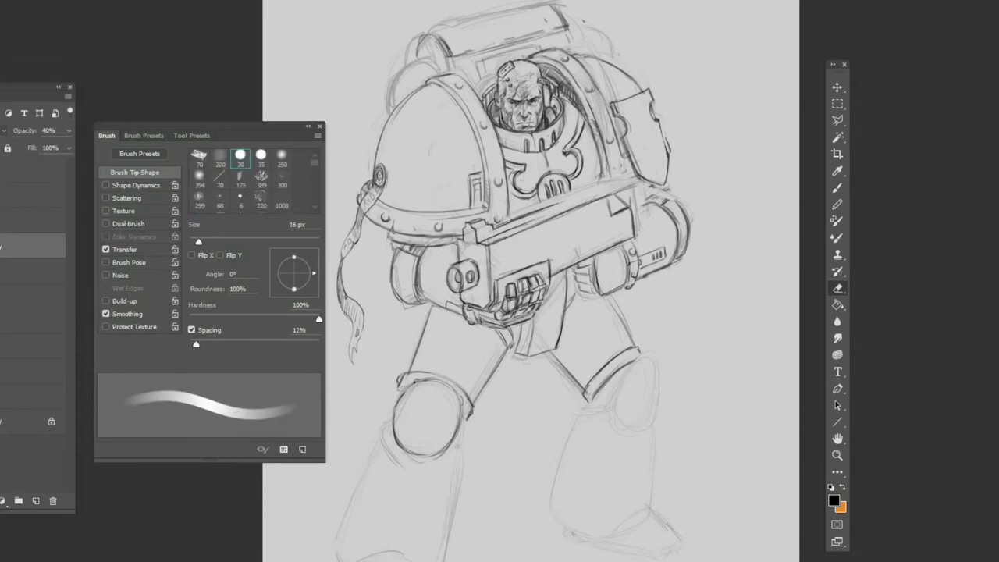
Step: Hatch the chest and gun-hand area and draw folds and an emblem on the right shoulder pad's jagged plate
{"action": "key", "text": "b"}
{"action": "key", "text": "alt+bracketright"}
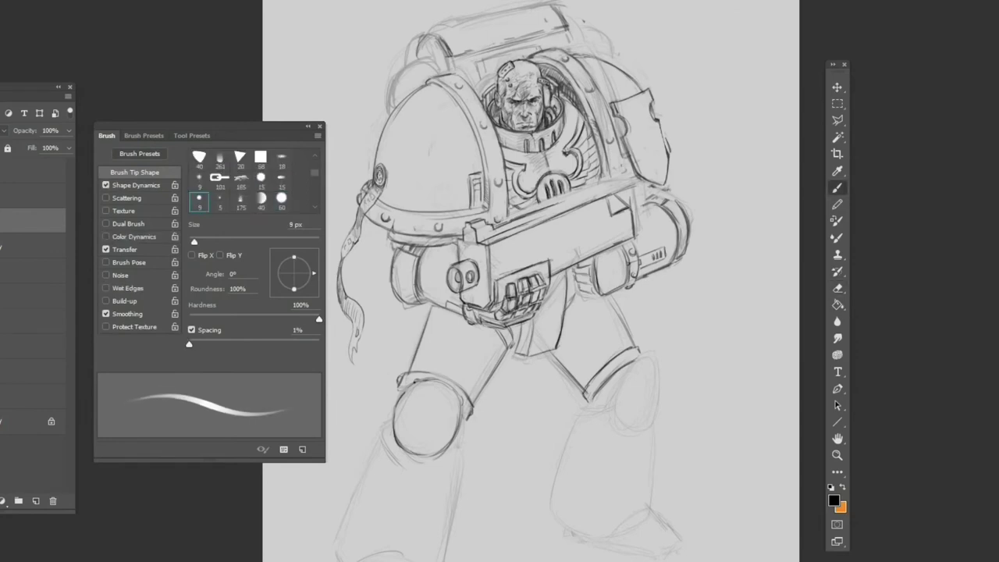
{"action": "left_click_drag", "start_coordinate": [503, 274], "coordinate": [548, 260]}
{"action": "left_click_drag", "start_coordinate": [654, 126], "coordinate": [643, 159]}
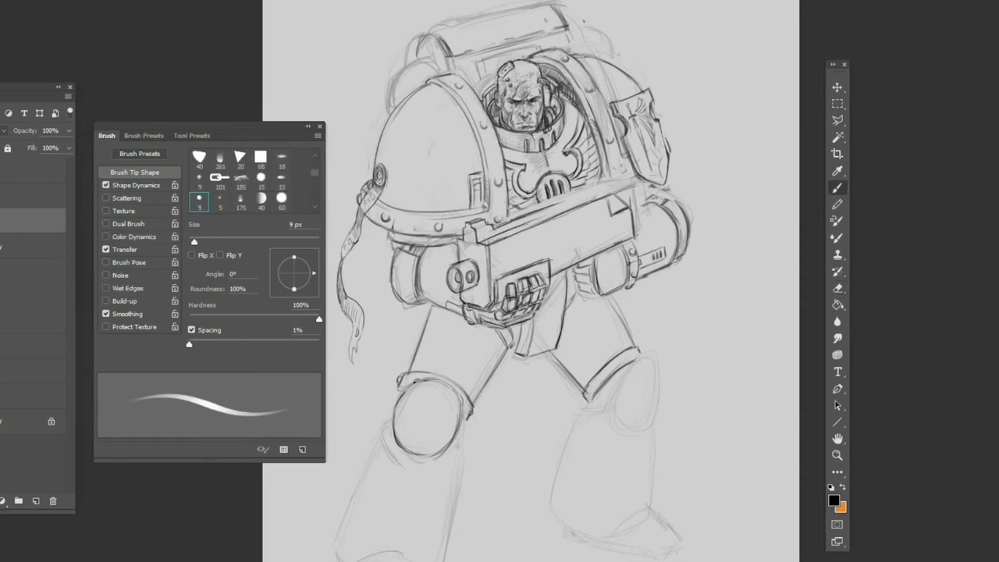
{"action": "key", "text": "e"}
{"action": "key", "text": "b"}
Step: Outline the right knee pad as a clean oval and draw the right shin's outer edge, erasing the rough lines
{"action": "left_click_drag", "start_coordinate": [593, 398], "coordinate": [551, 505]}
{"action": "left_click_drag", "start_coordinate": [621, 367], "coordinate": [618, 423]}
{"action": "left_click_drag", "start_coordinate": [654, 370], "coordinate": [660, 424]}
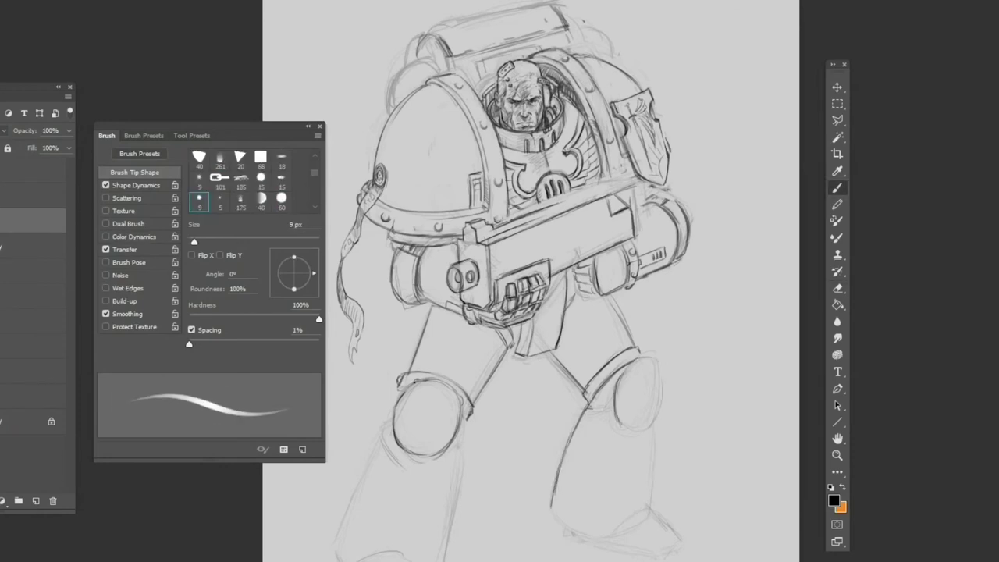
{"action": "left_click_drag", "start_coordinate": [586, 404], "coordinate": [656, 427]}
{"action": "key", "text": "e"}
{"action": "left_click_drag", "start_coordinate": [619, 362], "coordinate": [661, 418]}
{"action": "key", "text": "b"}
{"action": "left_click_drag", "start_coordinate": [621, 365], "coordinate": [660, 428]}
{"action": "key", "text": "e"}
{"action": "left_click_drag", "start_coordinate": [657, 389], "coordinate": [654, 426]}
{"action": "key", "text": "b"}
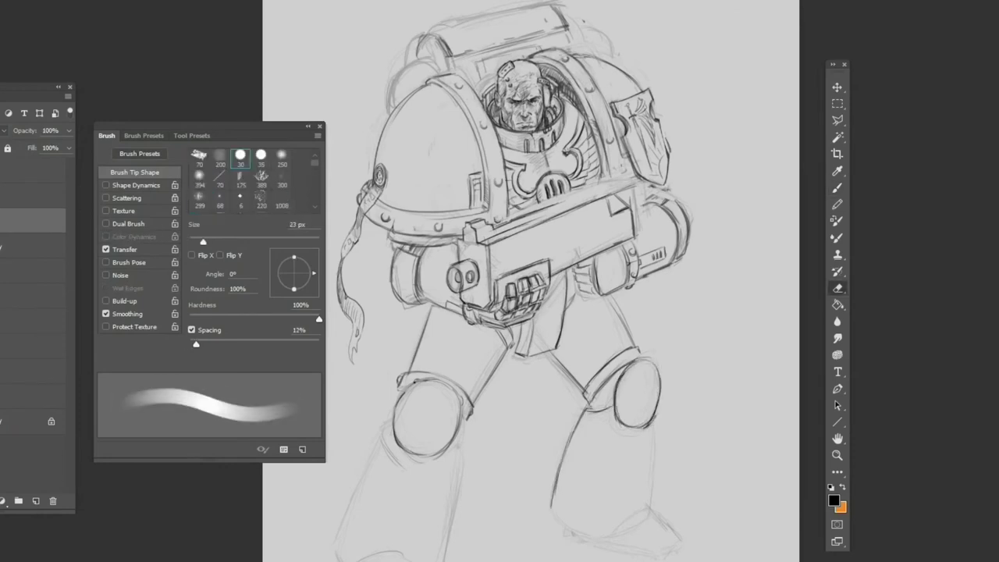
Step: Outline the right shin armour and the top of its foot, and hatch the joint beside the knee pad
{"action": "mouse_move", "coordinate": [596, 402]}
{"action": "left_mouse_down"}
{"action": "mouse_move", "coordinate": [628, 426]}
{"action": "mouse_move", "coordinate": [651, 423]}
{"action": "mouse_move", "coordinate": [647, 435]}
{"action": "left_mouse_up"}
{"action": "key", "text": "e"}
{"action": "key", "text": "b"}
{"action": "key", "text": "e"}
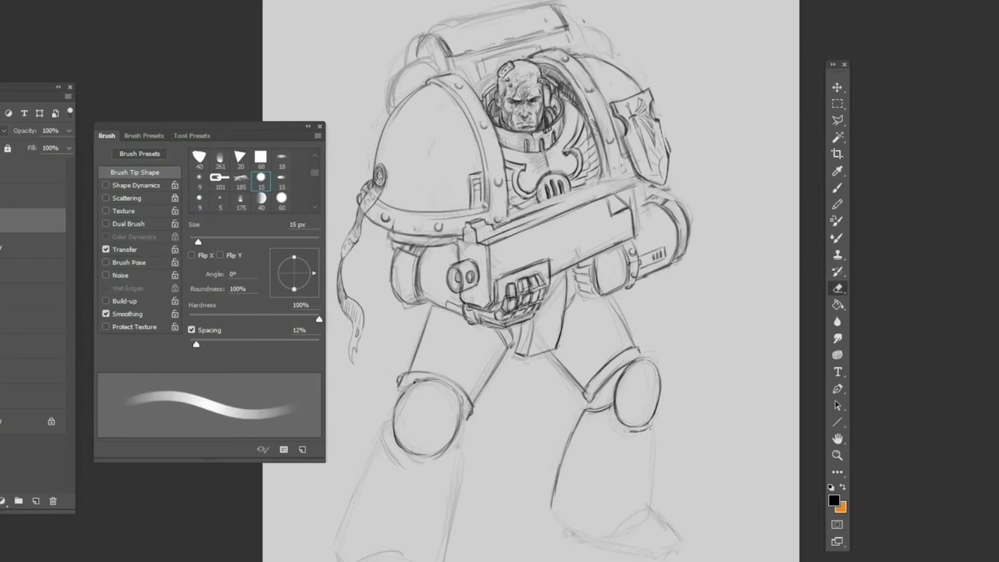
{"action": "key", "text": "b"}
{"action": "left_click_drag", "start_coordinate": [612, 405], "coordinate": [652, 434]}
{"action": "left_click_drag", "start_coordinate": [558, 459], "coordinate": [554, 530]}
{"action": "left_click_drag", "start_coordinate": [652, 434], "coordinate": [651, 521]}
{"action": "left_click_drag", "start_coordinate": [555, 530], "coordinate": [604, 554]}
{"action": "key", "text": "e"}
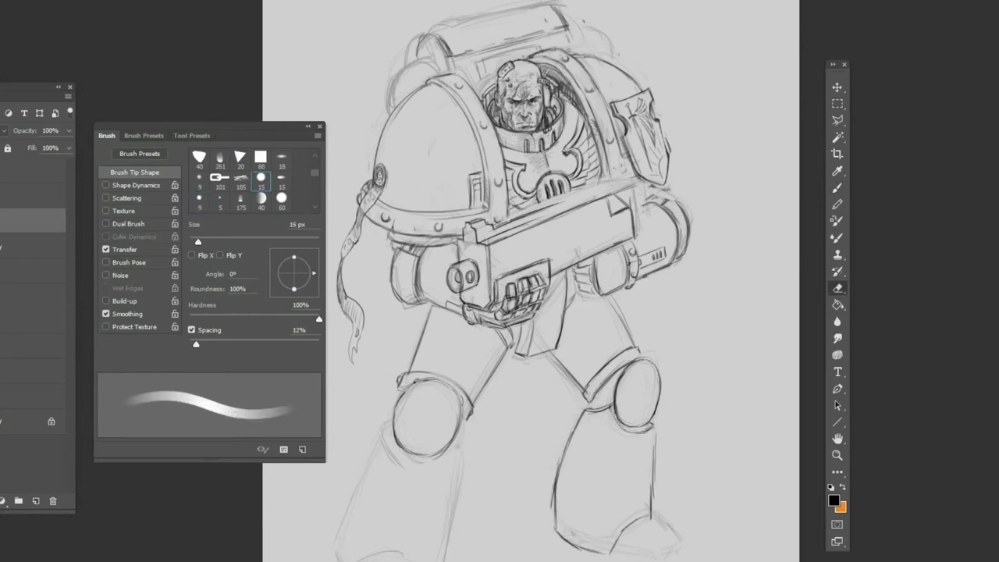
{"action": "left_click_drag", "start_coordinate": [558, 459], "coordinate": [552, 507]}
{"action": "left_click_drag", "start_coordinate": [654, 471], "coordinate": [653, 499]}
{"action": "key", "text": "b"}
{"action": "left_click_drag", "start_coordinate": [652, 434], "coordinate": [650, 518]}
{"action": "left_click_drag", "start_coordinate": [610, 536], "coordinate": [621, 554]}
{"action": "left_click_drag", "start_coordinate": [589, 384], "coordinate": [613, 405]}
Step: Draw a wavy ribbon hanging from the right shoulder pad past the forearm, replacing the first wider version
{"action": "left_click_drag", "start_coordinate": [642, 187], "coordinate": [726, 265]}
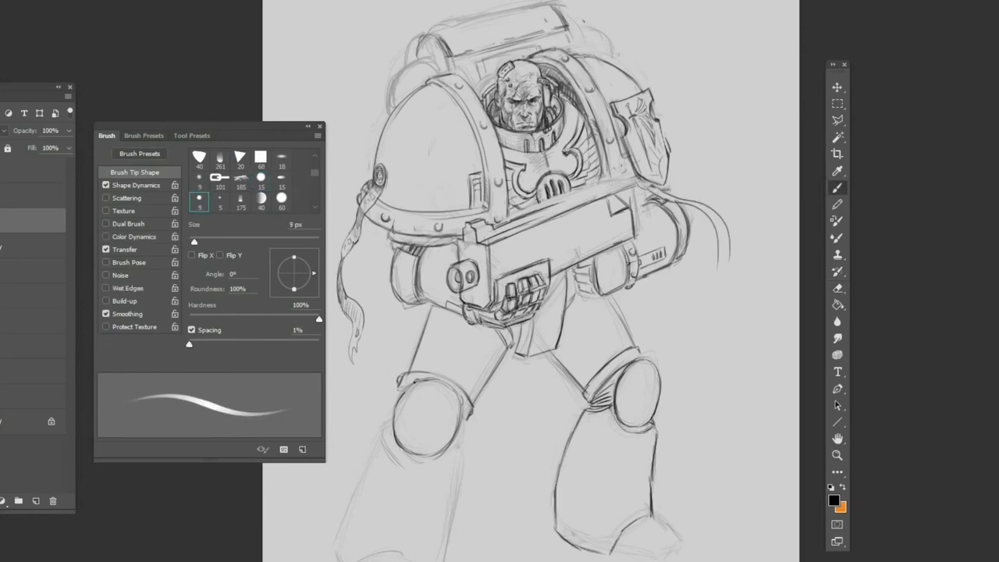
{"action": "key", "text": "e"}
{"action": "key", "text": "b"}
{"action": "mouse_move", "coordinate": [681, 201]}
{"action": "left_mouse_down"}
{"action": "mouse_move", "coordinate": [727, 258]}
{"action": "mouse_move", "coordinate": [701, 273]}
{"action": "mouse_move", "coordinate": [696, 230]}
{"action": "mouse_move", "coordinate": [693, 359]}
{"action": "left_mouse_up"}
{"action": "key", "text": "e"}
{"action": "key", "text": "b"}
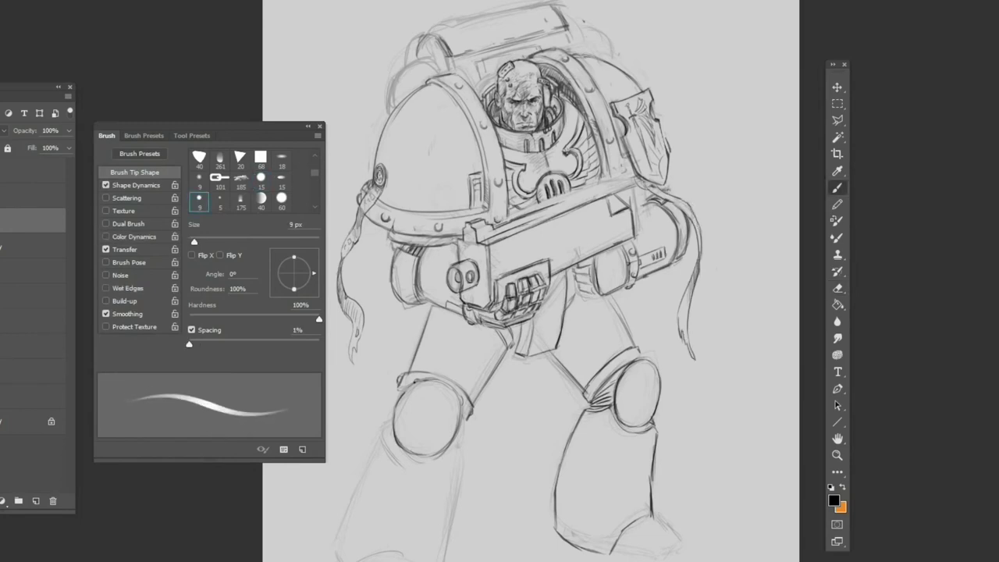
Step: Outline the left shin armour below the knee pad and firm up the right knee rim, right foot and left thigh
{"action": "left_click_drag", "start_coordinate": [657, 181], "coordinate": [624, 137]}
{"action": "left_click_drag", "start_coordinate": [396, 431], "coordinate": [381, 464]}
{"action": "left_click_drag", "start_coordinate": [455, 435], "coordinate": [439, 452]}
{"action": "left_click_drag", "start_coordinate": [608, 410], "coordinate": [653, 435]}
{"action": "left_click_drag", "start_coordinate": [386, 421], "coordinate": [351, 490]}
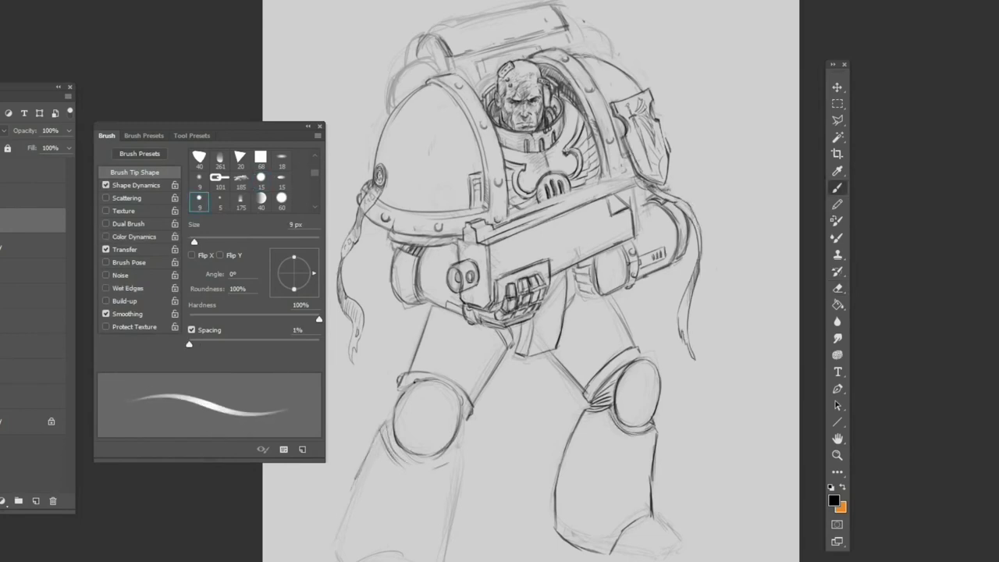
{"action": "left_click_drag", "start_coordinate": [463, 446], "coordinate": [455, 518]}
{"action": "left_click_drag", "start_coordinate": [345, 498], "coordinate": [336, 556]}
{"action": "left_click_drag", "start_coordinate": [654, 519], "coordinate": [679, 547]}
{"action": "left_click_drag", "start_coordinate": [429, 306], "coordinate": [409, 369]}
{"action": "key", "text": "e"}
{"action": "key", "text": "b"}
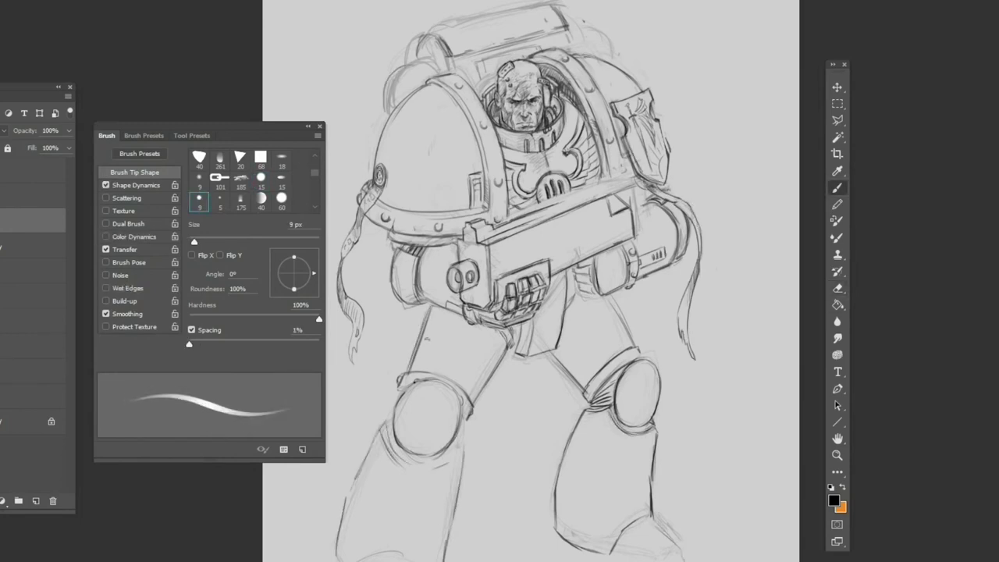
Step: Outline the backpack's round side vents and reinforce its top corner and the lines behind the head
{"action": "left_click_drag", "start_coordinate": [433, 62], "coordinate": [381, 119]}
{"action": "left_click_drag", "start_coordinate": [562, 8], "coordinate": [593, 57]}
{"action": "left_click_drag", "start_coordinate": [384, 106], "coordinate": [383, 120]}
{"action": "left_click_drag", "start_coordinate": [564, 5], "coordinate": [540, 27]}
{"action": "left_click_drag", "start_coordinate": [440, 47], "coordinate": [410, 75]}
{"action": "left_click_drag", "start_coordinate": [570, 37], "coordinate": [579, 56]}
{"action": "left_click_drag", "start_coordinate": [563, 20], "coordinate": [587, 55]}
{"action": "left_click_drag", "start_coordinate": [449, 51], "coordinate": [476, 75]}
{"action": "left_click_drag", "start_coordinate": [483, 52], "coordinate": [526, 41]}
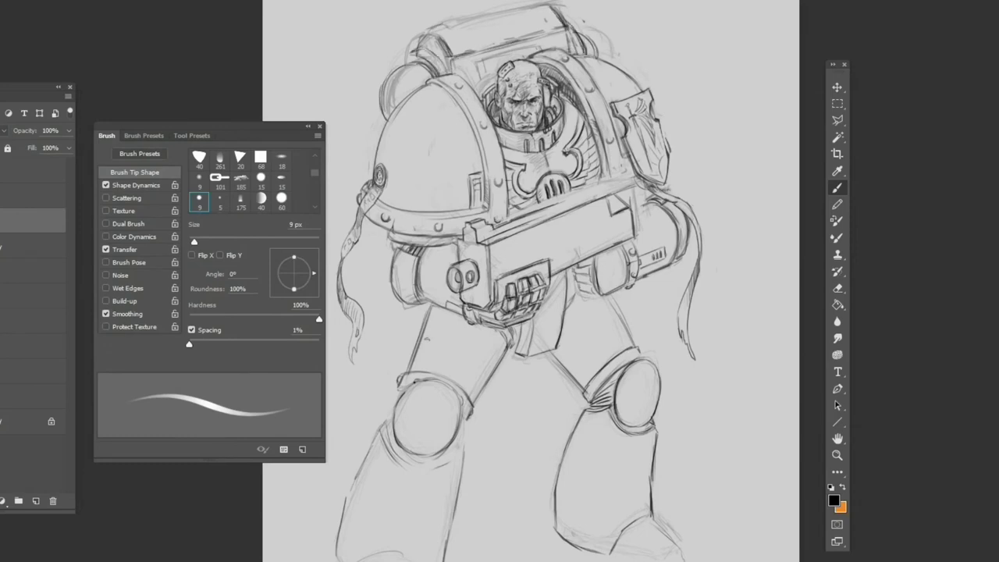
Step: Hatch the left thigh's shadowed edges, add scratches and a small slotted panel to it, and darken the chest details
{"action": "mouse_move", "coordinate": [429, 306]}
{"action": "left_mouse_down"}
{"action": "mouse_move", "coordinate": [500, 356]}
{"action": "mouse_move", "coordinate": [496, 400]}
{"action": "left_mouse_up"}
{"action": "left_click_drag", "start_coordinate": [501, 326], "coordinate": [521, 345]}
{"action": "left_click_drag", "start_coordinate": [527, 351], "coordinate": [550, 356]}
{"action": "left_click_drag", "start_coordinate": [428, 318], "coordinate": [442, 325]}
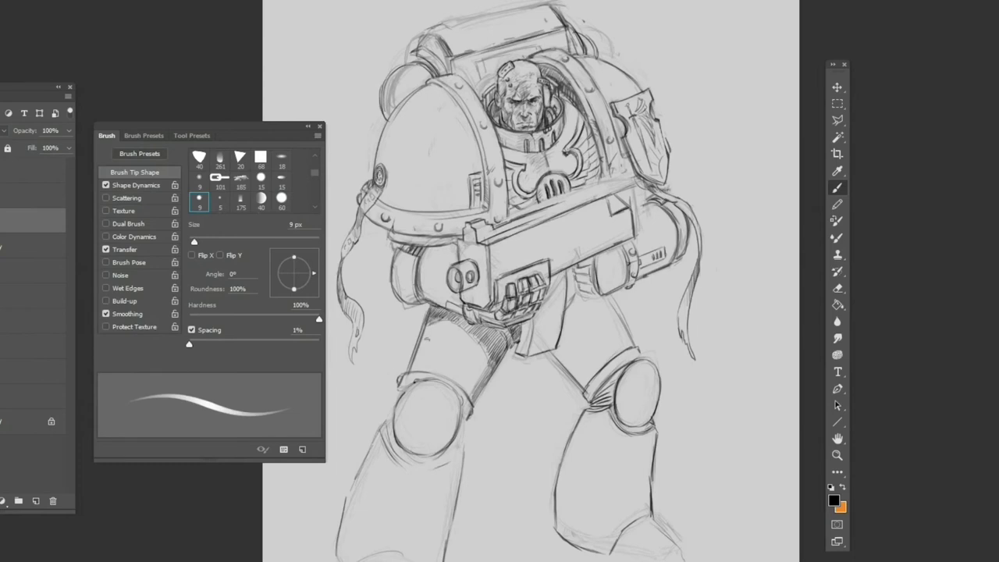
{"action": "left_click_drag", "start_coordinate": [416, 278], "coordinate": [465, 316]}
{"action": "mouse_move", "coordinate": [585, 117]}
{"action": "left_mouse_down"}
{"action": "mouse_move", "coordinate": [601, 182]}
{"action": "mouse_move", "coordinate": [597, 156]}
{"action": "left_mouse_up"}
{"action": "mouse_move", "coordinate": [576, 107]}
{"action": "left_mouse_down"}
{"action": "mouse_move", "coordinate": [585, 123]}
{"action": "mouse_move", "coordinate": [539, 140]}
{"action": "left_mouse_up"}
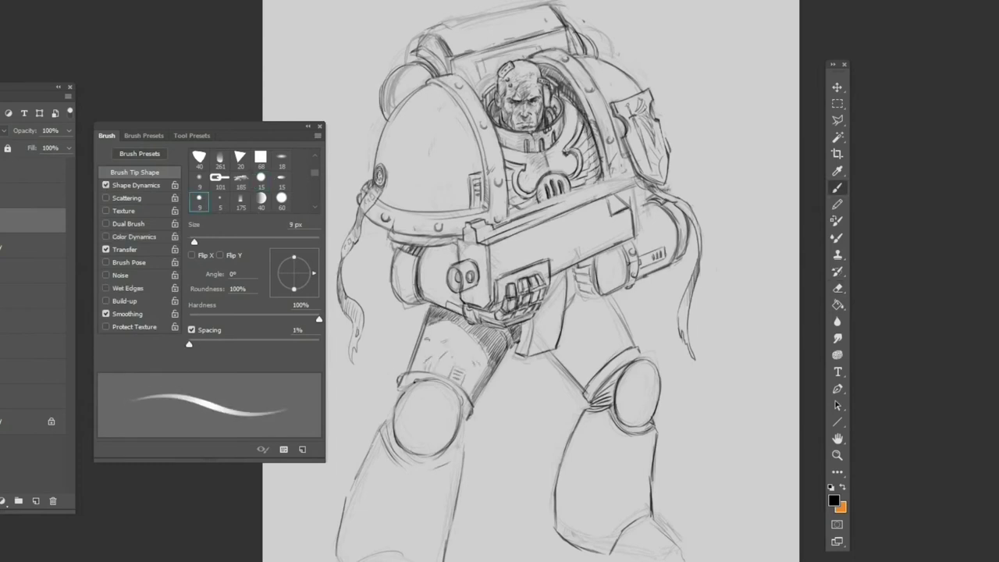
Step: Redraw the right shin and pointed foot slightly lower and further outward, replacing the earlier lower-leg outline
{"action": "left_click_drag", "start_coordinate": [658, 519], "coordinate": [674, 542]}
{"action": "left_click_drag", "start_coordinate": [614, 556], "coordinate": [635, 560]}
{"action": "key", "text": "ctrl+minus"}
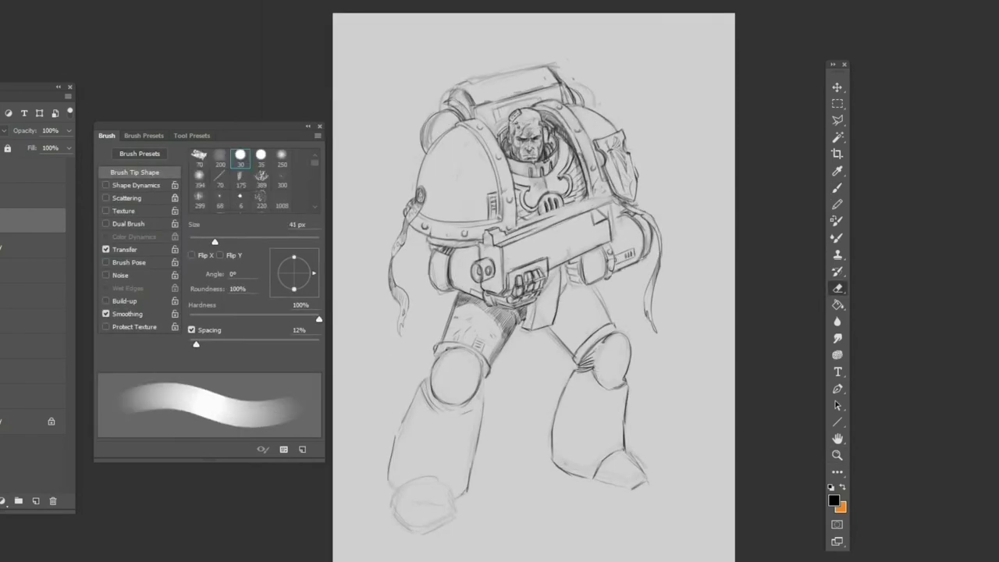
{"action": "left_click_drag", "start_coordinate": [593, 395], "coordinate": [627, 478]}
{"action": "left_click_drag", "start_coordinate": [593, 339], "coordinate": [623, 390]}
{"action": "left_click_drag", "start_coordinate": [623, 371], "coordinate": [635, 426]}
{"action": "left_click_drag", "start_coordinate": [557, 371], "coordinate": [570, 467]}
{"action": "mouse_move", "coordinate": [633, 412]}
{"action": "left_mouse_down"}
{"action": "mouse_move", "coordinate": [612, 472]}
{"action": "mouse_move", "coordinate": [654, 481]}
{"action": "left_mouse_up"}
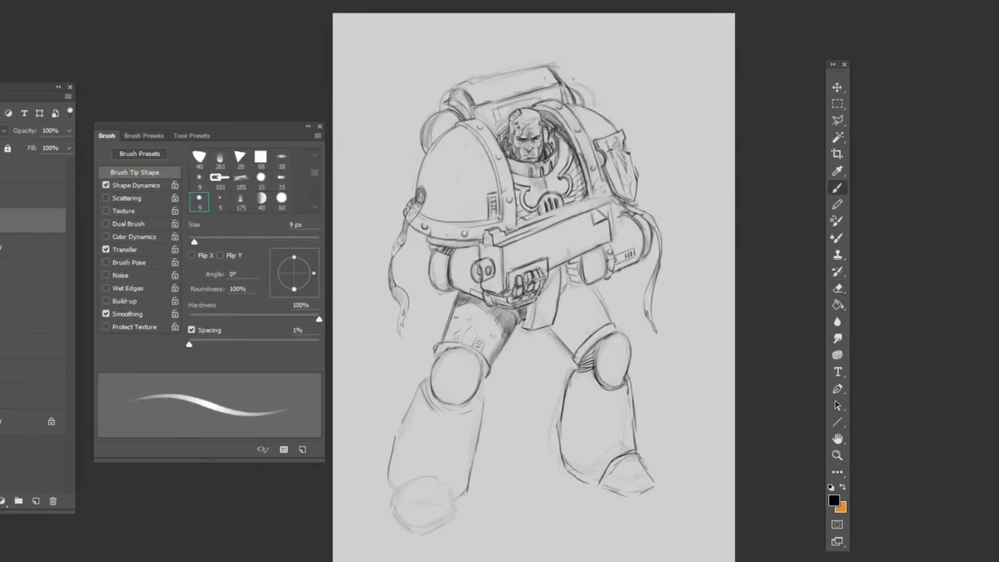
Step: Outline the left foot with angular strokes and reinforce the left shin and thigh edges
{"action": "left_click_drag", "start_coordinate": [390, 493], "coordinate": [435, 535]}
{"action": "left_click_drag", "start_coordinate": [455, 479], "coordinate": [468, 504]}
{"action": "left_click_drag", "start_coordinate": [467, 406], "coordinate": [484, 460]}
{"action": "mouse_move", "coordinate": [396, 394]}
{"action": "left_mouse_down"}
{"action": "mouse_move", "coordinate": [414, 428]}
{"action": "mouse_move", "coordinate": [465, 405]}
{"action": "left_mouse_up"}
{"action": "left_click_drag", "start_coordinate": [568, 368], "coordinate": [573, 387]}
{"action": "left_click_drag", "start_coordinate": [457, 292], "coordinate": [435, 345]}
{"action": "left_click_drag", "start_coordinate": [506, 342], "coordinate": [493, 363]}
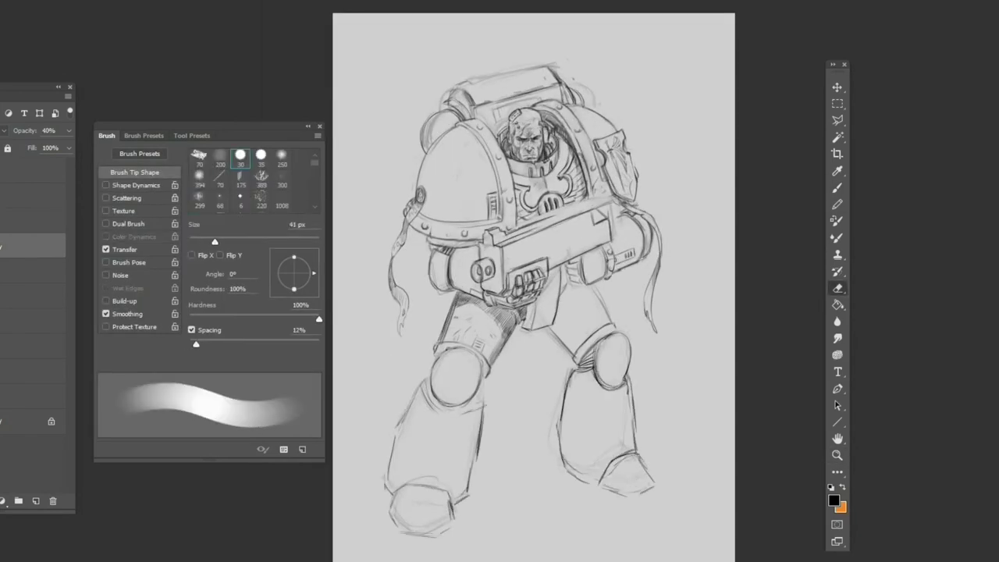
Step: Darken the right thigh's contours and knee band, and strengthen both edges of the left thigh
{"action": "left_click_drag", "start_coordinate": [578, 355], "coordinate": [568, 366]}
{"action": "left_click_drag", "start_coordinate": [544, 330], "coordinate": [576, 366]}
{"action": "left_click_drag", "start_coordinate": [616, 282], "coordinate": [575, 356]}
{"action": "left_click_drag", "start_coordinate": [602, 339], "coordinate": [596, 358]}
{"action": "left_click_drag", "start_coordinate": [492, 370], "coordinate": [488, 379]}
{"action": "left_click_drag", "start_coordinate": [515, 326], "coordinate": [492, 370]}
{"action": "left_click_drag", "start_coordinate": [456, 292], "coordinate": [448, 318]}
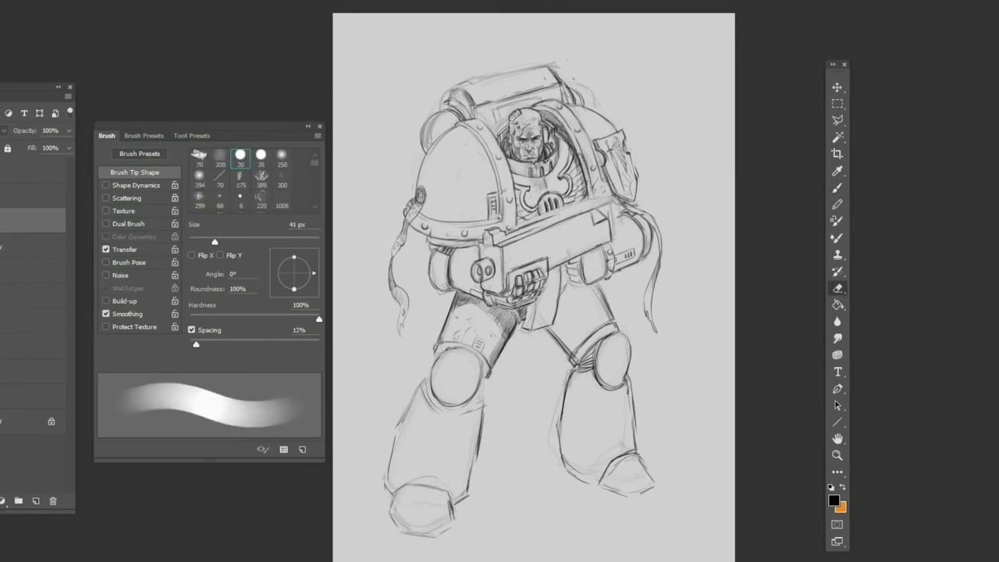
Step: Thicken the left shin's inner edge and hatch the right thigh's upper and inner areas
{"action": "left_click_drag", "start_coordinate": [484, 398], "coordinate": [479, 444]}
{"action": "left_click_drag", "start_coordinate": [474, 454], "coordinate": [470, 482]}
{"action": "left_click_drag", "start_coordinate": [485, 379], "coordinate": [481, 392]}
{"action": "left_click_drag", "start_coordinate": [564, 270], "coordinate": [562, 293]}
{"action": "mouse_move", "coordinate": [577, 286]}
{"action": "left_mouse_down"}
{"action": "mouse_move", "coordinate": [554, 328]}
{"action": "mouse_move", "coordinate": [576, 295]}
{"action": "left_mouse_up"}
{"action": "mouse_move", "coordinate": [568, 306]}
{"action": "left_mouse_down"}
{"action": "mouse_move", "coordinate": [557, 342]}
{"action": "mouse_move", "coordinate": [572, 368]}
{"action": "left_mouse_up"}
{"action": "key", "text": "e"}
{"action": "key", "text": "b"}
{"action": "key", "text": "e"}
{"action": "key", "text": "b"}
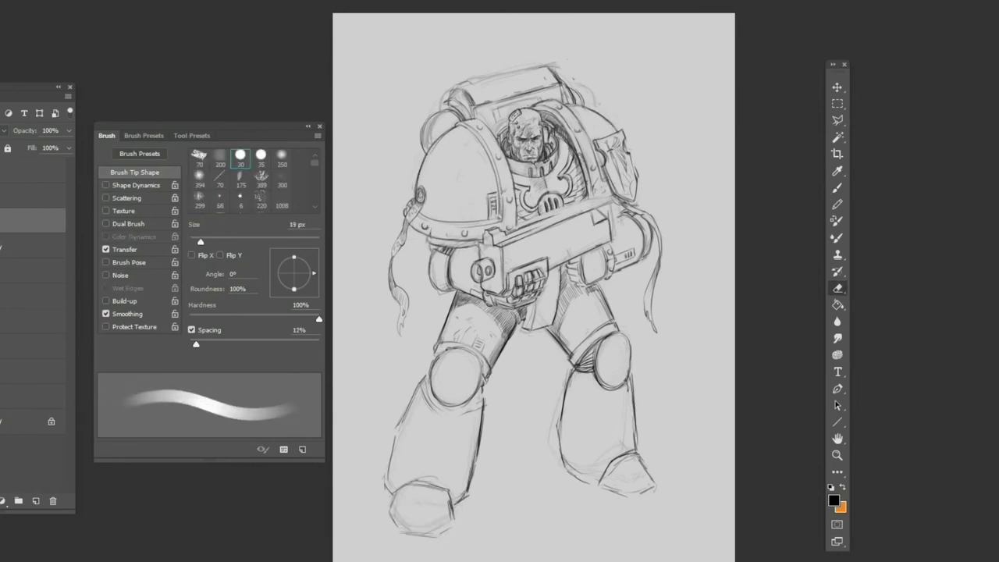
Step: Clean up the backpack's right vent and top edge, and touch up the collar and shoulder trim lines
{"action": "mouse_move", "coordinate": [590, 82]}
{"action": "left_mouse_down"}
{"action": "mouse_move", "coordinate": [565, 104]}
{"action": "mouse_move", "coordinate": [576, 105]}
{"action": "left_mouse_up"}
{"action": "left_click_drag", "start_coordinate": [455, 85], "coordinate": [477, 78]}
{"action": "left_click_drag", "start_coordinate": [489, 75], "coordinate": [529, 68]}
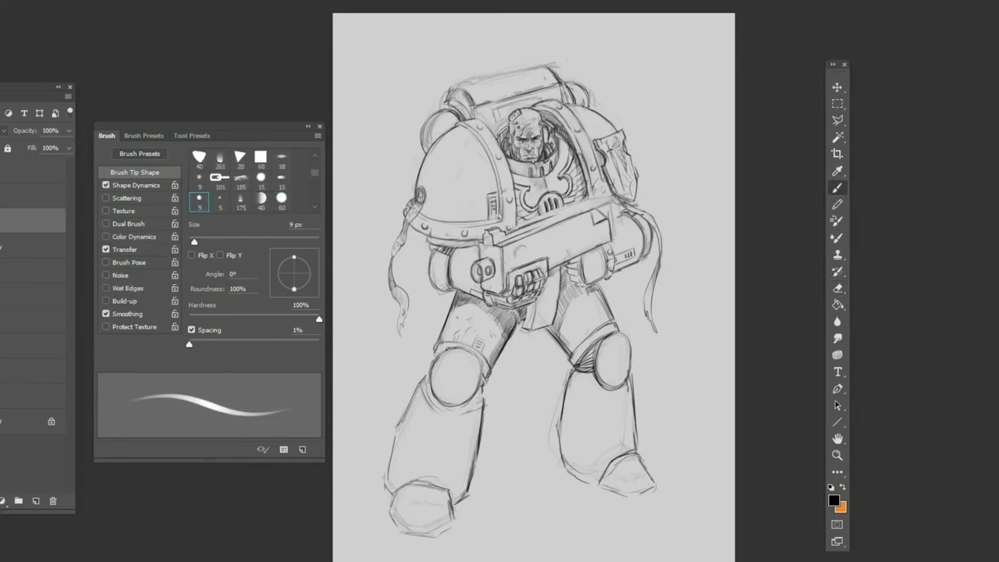
{"action": "left_click_drag", "start_coordinate": [590, 166], "coordinate": [597, 175]}
{"action": "left_click_drag", "start_coordinate": [487, 131], "coordinate": [539, 98]}
{"action": "key", "text": "e"}
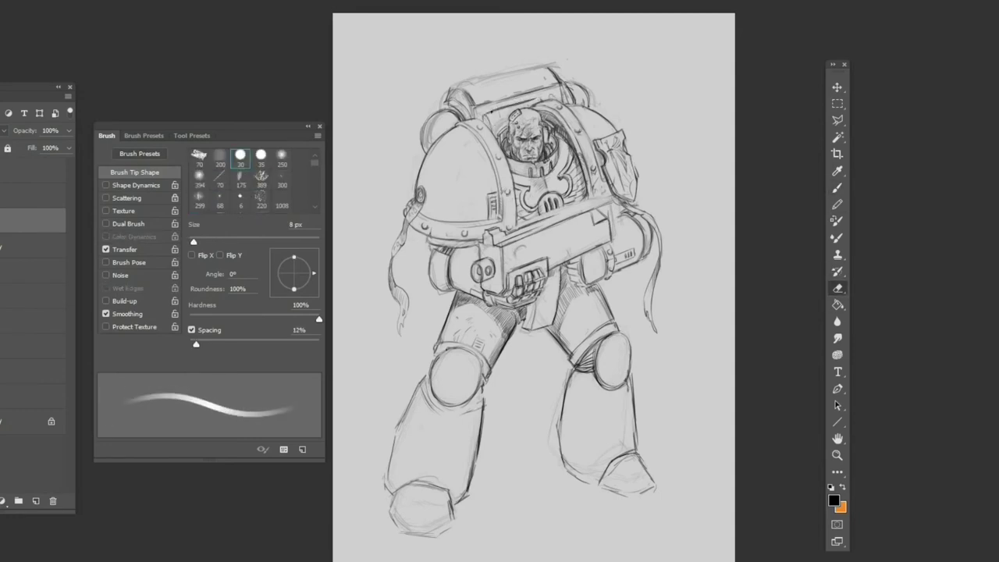
Step: Draw plate lines across the toe areas of both feet
{"action": "key", "text": "b"}
{"action": "left_click_drag", "start_coordinate": [398, 491], "coordinate": [444, 482]}
{"action": "left_click_drag", "start_coordinate": [597, 466], "coordinate": [655, 481]}
Step: Turn the right kneecap into an angular shield plate with a V emblem, and add toe lines to both feet
{"action": "key", "text": "e"}
{"action": "mouse_move", "coordinate": [605, 334]}
{"action": "left_mouse_down"}
{"action": "mouse_move", "coordinate": [627, 370]}
{"action": "mouse_move", "coordinate": [633, 358]}
{"action": "left_mouse_up"}
{"action": "key", "text": "b"}
{"action": "left_click_drag", "start_coordinate": [595, 340], "coordinate": [623, 386]}
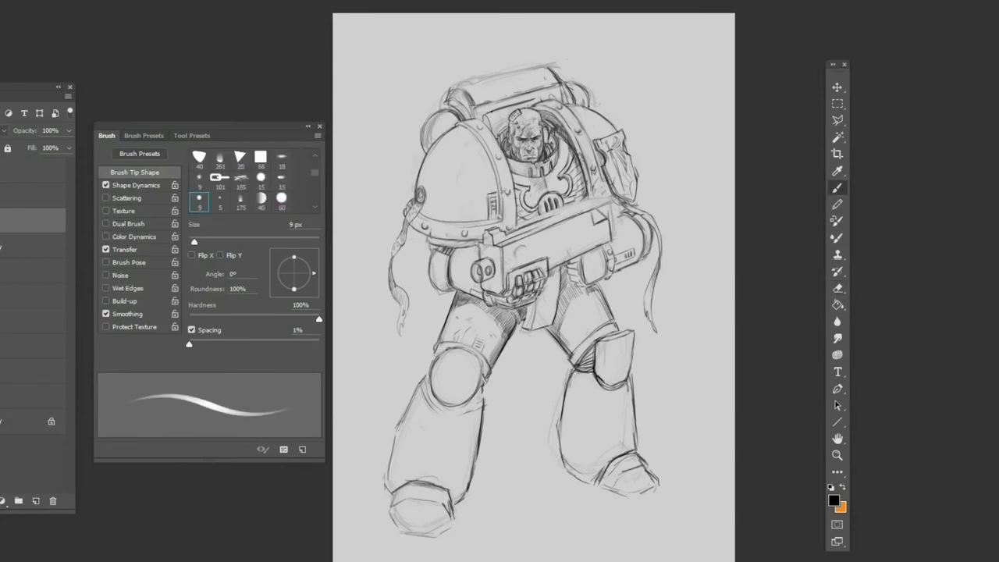
{"action": "left_click_drag", "start_coordinate": [609, 348], "coordinate": [628, 353]}
{"action": "left_click_drag", "start_coordinate": [634, 481], "coordinate": [657, 491]}
{"action": "left_click_drag", "start_coordinate": [408, 520], "coordinate": [439, 534]}
Step: Draw long, tattered cloth strips hanging between the legs
{"action": "left_click_drag", "start_coordinate": [532, 340], "coordinate": [527, 412]}
{"action": "left_click_drag", "start_coordinate": [515, 326], "coordinate": [518, 425]}
{"action": "left_click_drag", "start_coordinate": [552, 326], "coordinate": [555, 409]}
{"action": "left_click_drag", "start_coordinate": [509, 323], "coordinate": [503, 406]}
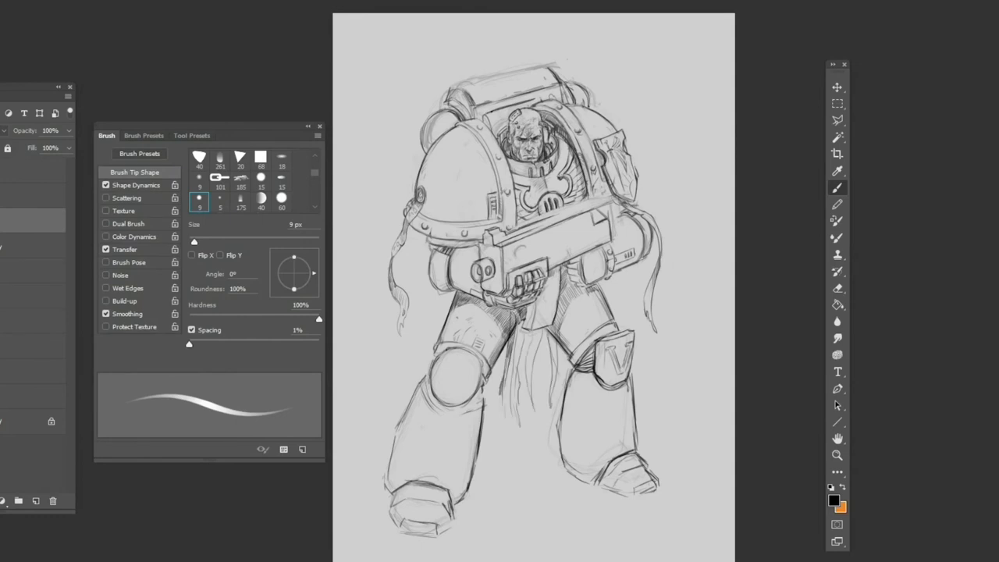
Step: Hatch the hanging cloth strips and add dark folds where they meet the waist flap
{"action": "left_click_drag", "start_coordinate": [520, 309], "coordinate": [507, 378]}
{"action": "left_click_drag", "start_coordinate": [518, 341], "coordinate": [514, 415]}
{"action": "left_click_drag", "start_coordinate": [544, 332], "coordinate": [546, 384]}
{"action": "left_click_drag", "start_coordinate": [522, 331], "coordinate": [519, 367]}
{"action": "left_click_drag", "start_coordinate": [535, 394], "coordinate": [534, 418]}
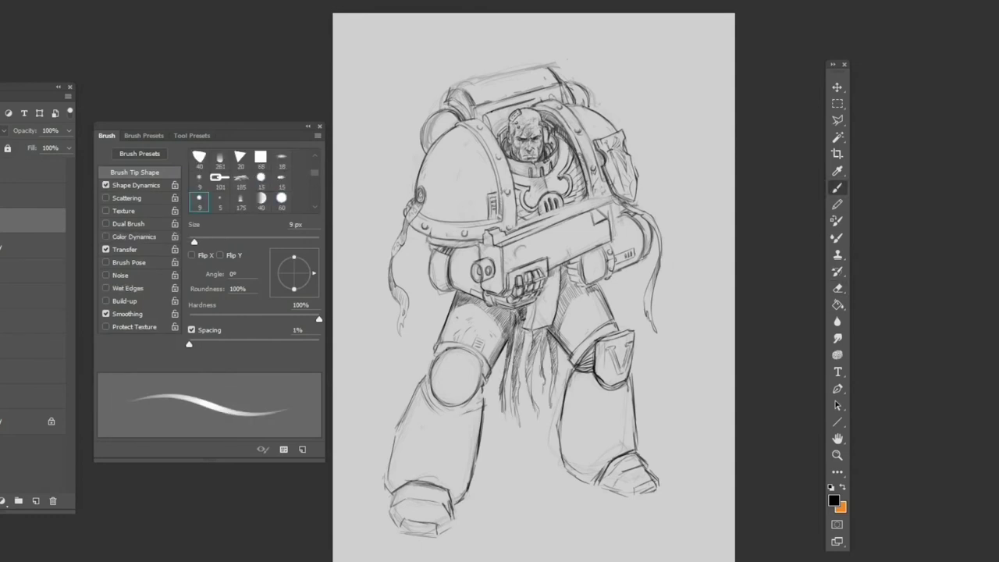
{"action": "left_click_drag", "start_coordinate": [531, 308], "coordinate": [523, 333]}
{"action": "left_click_drag", "start_coordinate": [518, 369], "coordinate": [517, 382]}
Step: Add short ground marks beside the left foot, and touch up the gun and the backpack's top edge
{"action": "left_click_drag", "start_coordinate": [448, 523], "coordinate": [461, 521]}
{"action": "left_click_drag", "start_coordinate": [498, 509], "coordinate": [511, 511]}
{"action": "left_click_drag", "start_coordinate": [585, 242], "coordinate": [610, 257]}
{"action": "left_click_drag", "start_coordinate": [558, 223], "coordinate": [595, 211]}
{"action": "left_click_drag", "start_coordinate": [508, 321], "coordinate": [511, 334]}
{"action": "left_click_drag", "start_coordinate": [459, 81], "coordinate": [546, 61]}
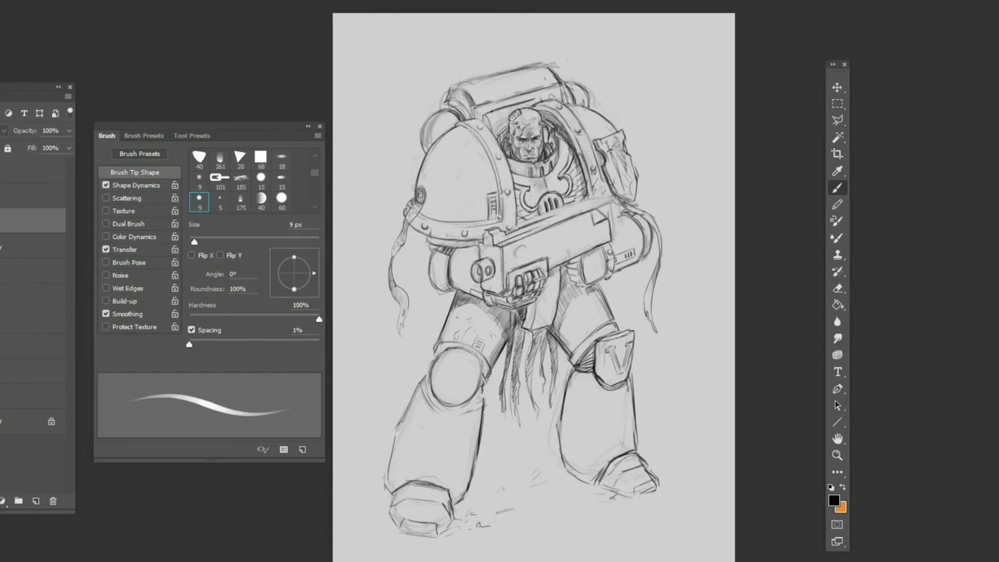
Step: Reinforce the ribbon's start at the right shoulder and hatch the edges of both shins
{"action": "left_click_drag", "start_coordinate": [647, 209], "coordinate": [633, 223]}
{"action": "left_click_drag", "start_coordinate": [459, 476], "coordinate": [457, 500]}
{"action": "left_click_drag", "start_coordinate": [569, 433], "coordinate": [563, 464]}
{"action": "key", "text": "e"}
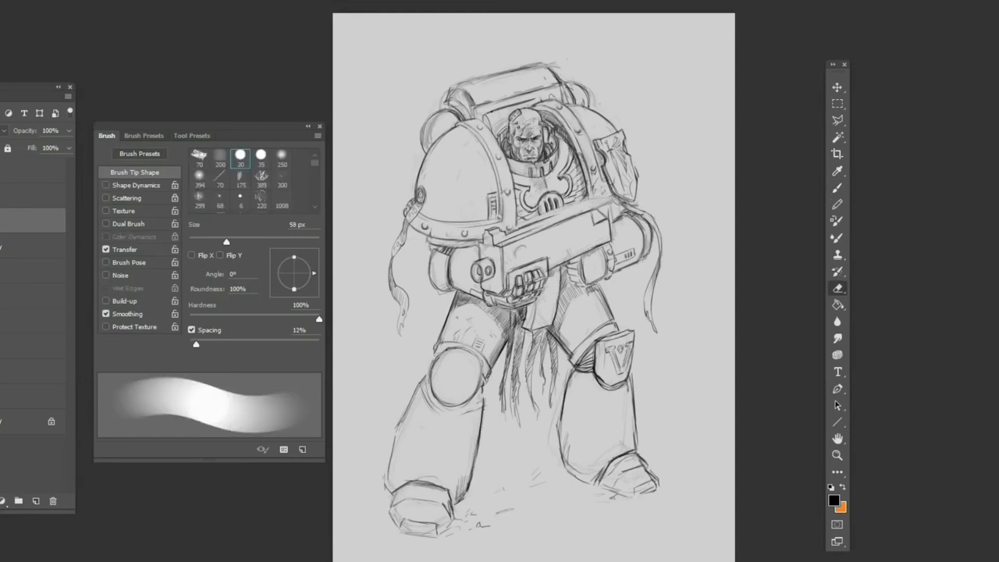
{"action": "key", "text": "b"}
{"action": "key", "text": "e"}
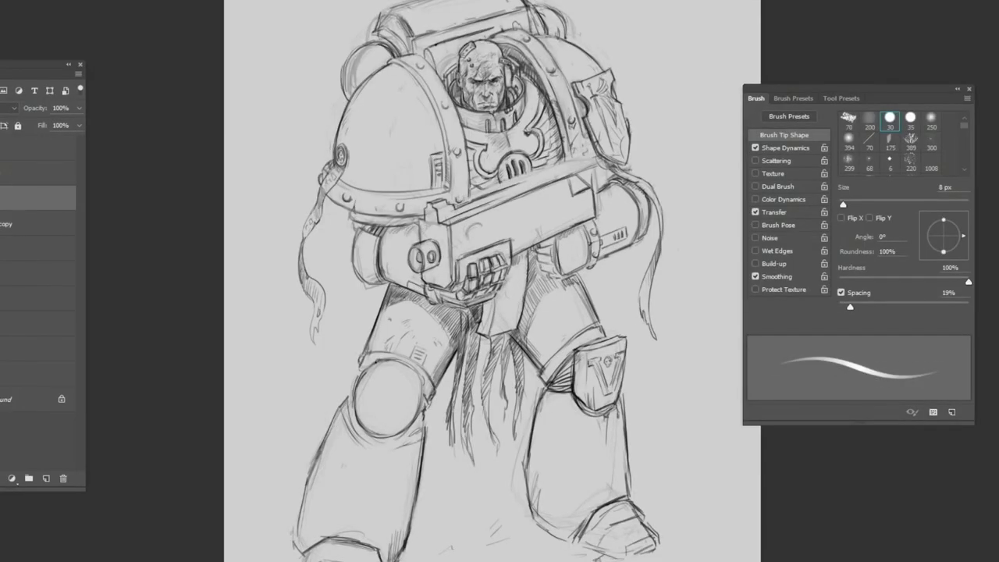
Step: Reduce the brush to 6 px and reshape the gun's rear upper corner into a stepped block
{"action": "left_click_drag", "start_coordinate": [401, 270], "coordinate": [389, 284]}
{"action": "key", "text": "bracketleft"}
{"action": "key", "text": "bracketleft"}
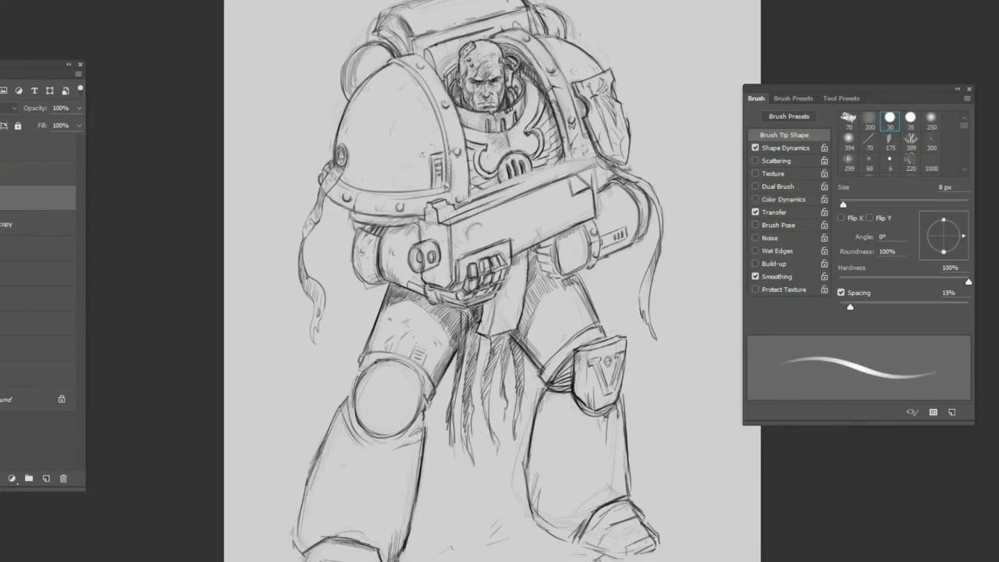
{"action": "key", "text": "e"}
{"action": "key", "text": "b"}
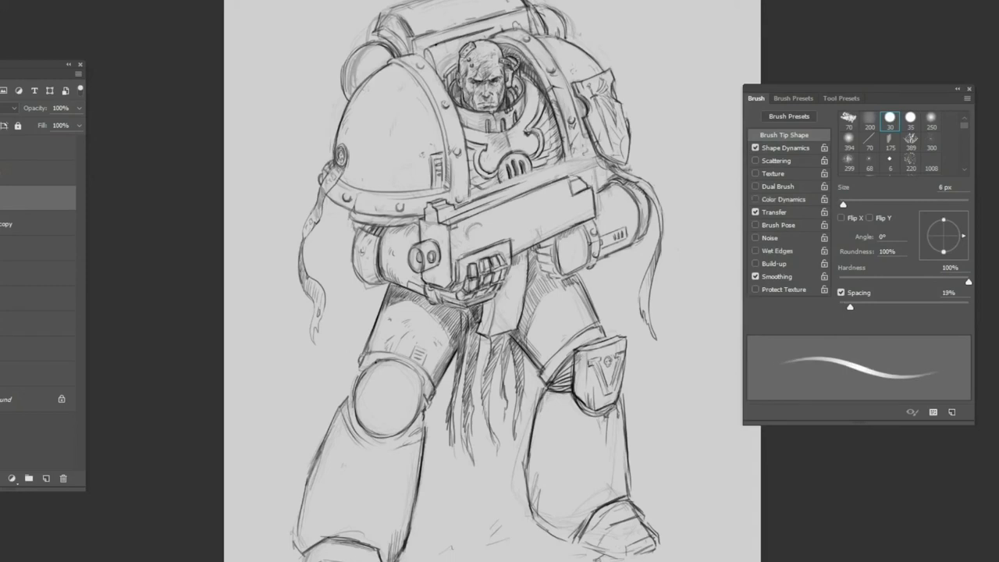
Step: Draw the raised rail along the gun's top, and darken the chest and arm areas beside it
{"action": "left_click_drag", "start_coordinate": [484, 220], "coordinate": [546, 207]}
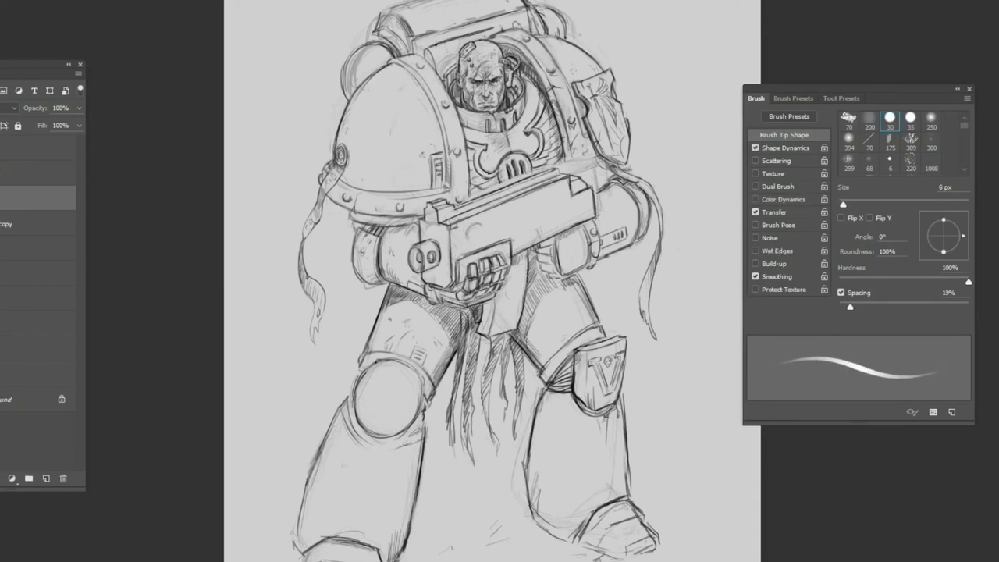
{"action": "mouse_move", "coordinate": [510, 170]}
{"action": "left_mouse_down"}
{"action": "mouse_move", "coordinate": [521, 183]}
{"action": "mouse_move", "coordinate": [471, 199]}
{"action": "left_mouse_up"}
{"action": "mouse_move", "coordinate": [570, 148]}
{"action": "left_mouse_down"}
{"action": "mouse_move", "coordinate": [598, 174]}
{"action": "mouse_move", "coordinate": [546, 173]}
{"action": "left_mouse_up"}
{"action": "left_click_drag", "start_coordinate": [551, 247], "coordinate": [538, 273]}
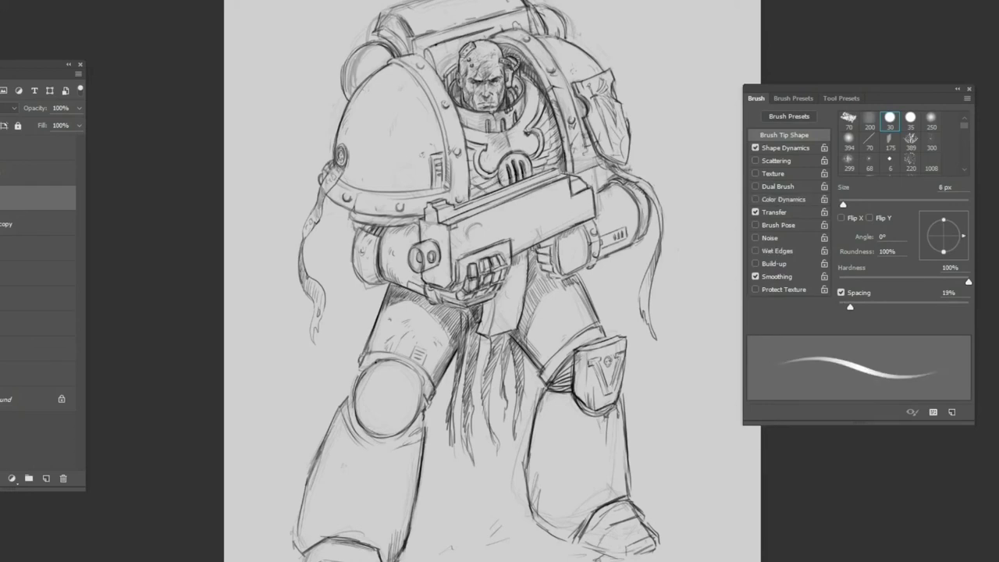
Step: Strengthen the left kneecap's edge and add small strokes to the right shoulder trim and chest ornament
{"action": "left_click_drag", "start_coordinate": [422, 373], "coordinate": [421, 401]}
{"action": "mouse_move", "coordinate": [547, 122]}
{"action": "left_mouse_down"}
{"action": "mouse_move", "coordinate": [551, 139]}
{"action": "mouse_move", "coordinate": [550, 128]}
{"action": "left_mouse_up"}
{"action": "mouse_move", "coordinate": [499, 148]}
{"action": "left_mouse_down"}
{"action": "mouse_move", "coordinate": [510, 153]}
{"action": "mouse_move", "coordinate": [503, 177]}
{"action": "left_mouse_up"}
Step: Draw an inset border line inside the left shoulder pad, following its side and lower trim
{"action": "mouse_move", "coordinate": [430, 164]}
{"action": "left_mouse_down"}
{"action": "mouse_move", "coordinate": [430, 186]}
{"action": "mouse_move", "coordinate": [420, 175]}
{"action": "left_mouse_up"}
{"action": "left_click_drag", "start_coordinate": [406, 78], "coordinate": [421, 140]}
{"action": "left_click_drag", "start_coordinate": [351, 176], "coordinate": [419, 181]}
{"action": "left_click_drag", "start_coordinate": [430, 99], "coordinate": [420, 179]}
{"action": "left_click_drag", "start_coordinate": [380, 180], "coordinate": [403, 180]}
{"action": "mouse_move", "coordinate": [343, 173]}
{"action": "left_mouse_down"}
{"action": "mouse_move", "coordinate": [330, 200]}
{"action": "mouse_move", "coordinate": [357, 177]}
{"action": "left_mouse_up"}
{"action": "left_click_drag", "start_coordinate": [421, 154], "coordinate": [421, 176]}
{"action": "left_click_drag", "start_coordinate": [388, 69], "coordinate": [398, 72]}
Step: Extend the left shoulder pad's inset border along the upper curve, and add a contour line to the right shoulder
{"action": "left_click_drag", "start_coordinate": [550, 44], "coordinate": [574, 79]}
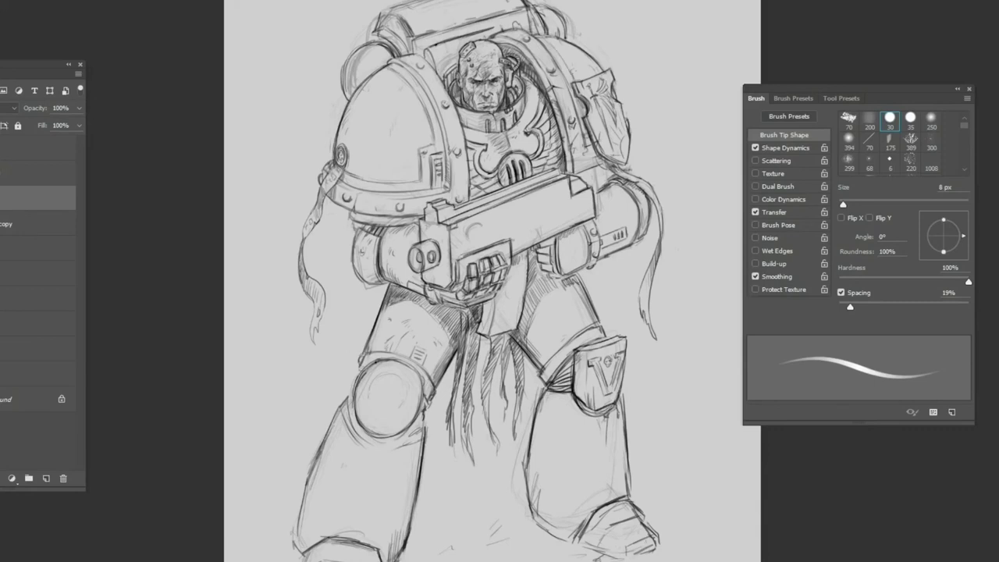
{"action": "left_click_drag", "start_coordinate": [408, 69], "coordinate": [413, 74]}
{"action": "left_click_drag", "start_coordinate": [415, 75], "coordinate": [429, 98]}
{"action": "left_click_drag", "start_coordinate": [392, 61], "coordinate": [401, 65]}
{"action": "left_click_drag", "start_coordinate": [435, 106], "coordinate": [447, 162]}
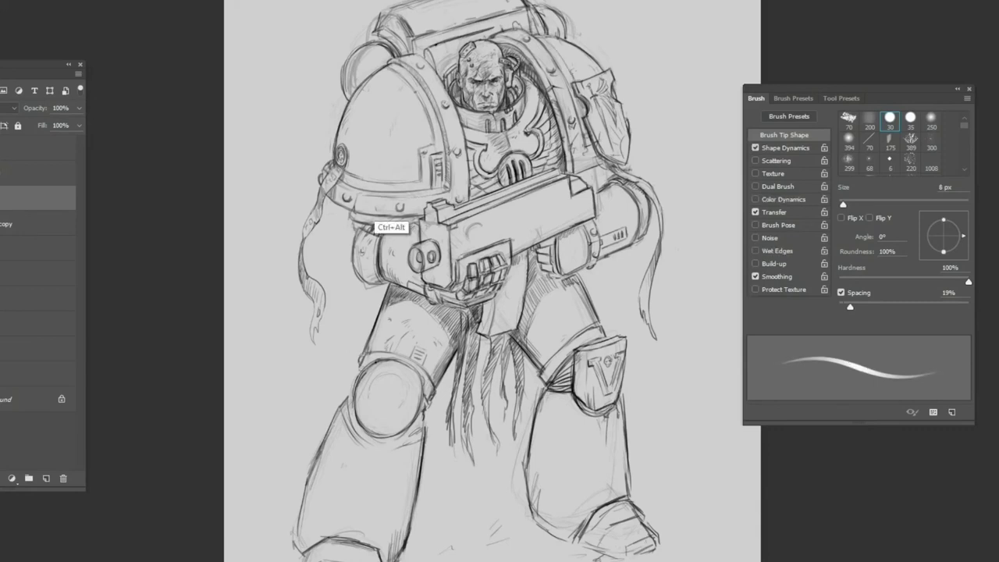
Step: Darken the left shoulder pad's lower trim line and hatch beside the right shoulder trim
{"action": "left_click_drag", "start_coordinate": [362, 196], "coordinate": [412, 195]}
{"action": "left_click_drag", "start_coordinate": [382, 197], "coordinate": [433, 191]}
{"action": "left_click_drag", "start_coordinate": [400, 191], "coordinate": [443, 188]}
{"action": "left_click_drag", "start_coordinate": [600, 123], "coordinate": [585, 165]}
{"action": "left_click_drag", "start_coordinate": [573, 131], "coordinate": [562, 167]}
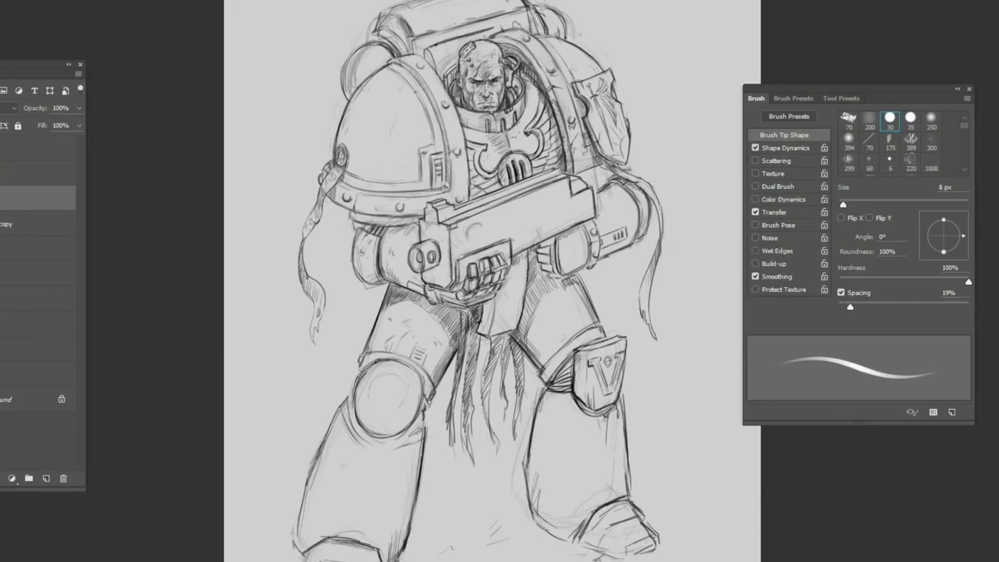
Step: Shade the left arm directly beneath the shoulder pad and strengthen its outer contour
{"action": "left_click_drag", "start_coordinate": [366, 223], "coordinate": [418, 215]}
{"action": "left_click_drag", "start_coordinate": [412, 225], "coordinate": [421, 216]}
{"action": "left_click_drag", "start_coordinate": [350, 241], "coordinate": [354, 261]}
Step: Hatch the right thigh's inner side densely, and darken the knee joint and shield plate edges
{"action": "left_click_drag", "start_coordinate": [541, 262], "coordinate": [527, 296]}
{"action": "left_click_drag", "start_coordinate": [564, 270], "coordinate": [528, 309]}
{"action": "left_click_drag", "start_coordinate": [534, 301], "coordinate": [518, 340]}
{"action": "left_click_drag", "start_coordinate": [571, 364], "coordinate": [551, 389]}
{"action": "mouse_move", "coordinate": [585, 355]}
{"action": "left_mouse_down"}
{"action": "mouse_move", "coordinate": [567, 394]}
{"action": "mouse_move", "coordinate": [599, 419]}
{"action": "left_mouse_up"}
Step: Darken the left kneecap's lower rim and draw a crease running down the shin below it
{"action": "left_click_drag", "start_coordinate": [354, 399], "coordinate": [348, 427]}
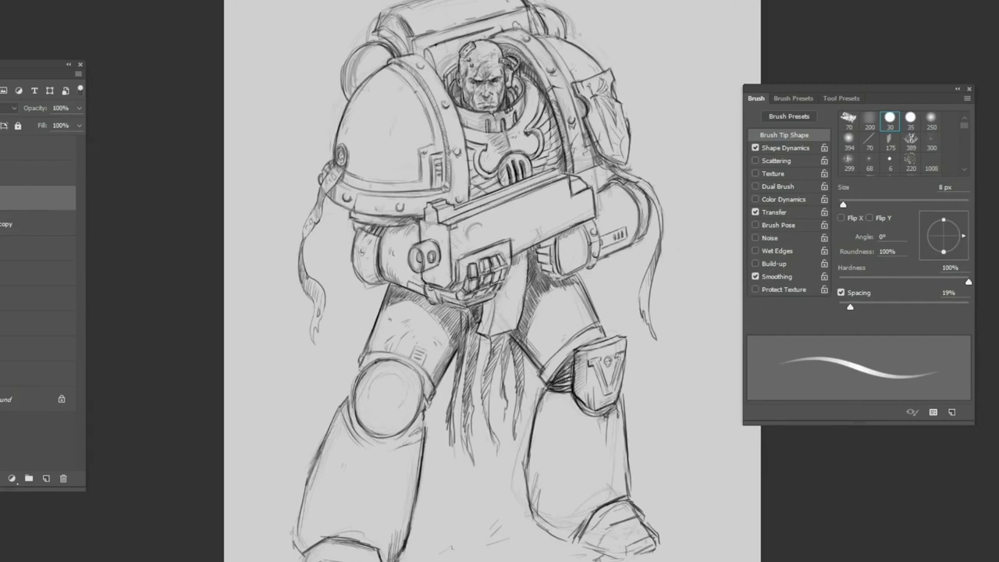
{"action": "left_click_drag", "start_coordinate": [414, 407], "coordinate": [351, 441]}
{"action": "mouse_move", "coordinate": [422, 419]}
{"action": "left_mouse_down"}
{"action": "mouse_move", "coordinate": [356, 441]}
{"action": "mouse_move", "coordinate": [373, 483]}
{"action": "left_mouse_up"}
{"action": "left_click_drag", "start_coordinate": [381, 444], "coordinate": [373, 479]}
Step: Add rivets to the right knee band, and darken the area between the chest emblem and the gun
{"action": "left_click_drag", "start_coordinate": [562, 360], "coordinate": [548, 368]}
{"action": "left_click_drag", "start_coordinate": [578, 339], "coordinate": [568, 348]}
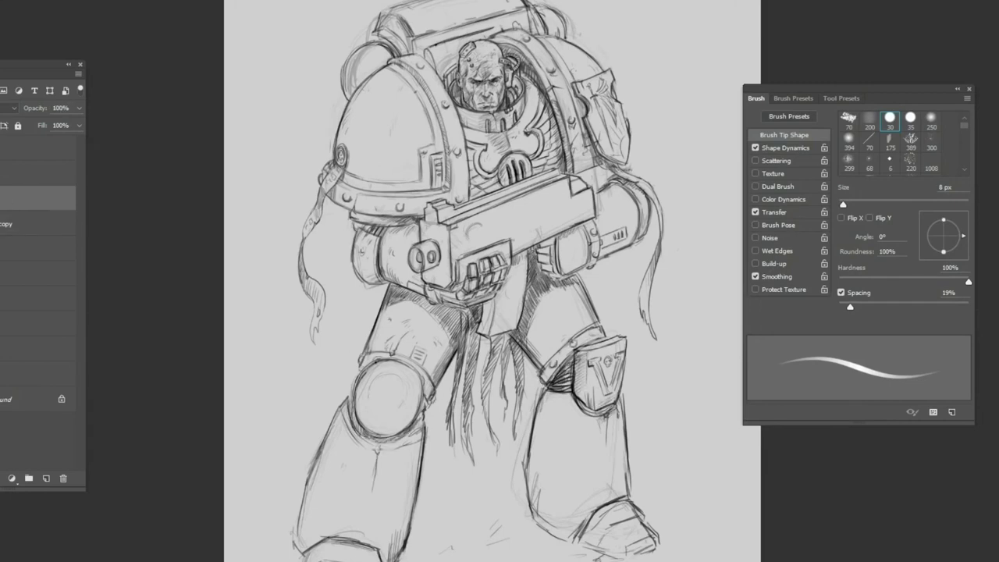
{"action": "left_click_drag", "start_coordinate": [502, 176], "coordinate": [492, 191]}
{"action": "left_click_drag", "start_coordinate": [540, 160], "coordinate": [512, 183]}
{"action": "left_click_drag", "start_coordinate": [532, 166], "coordinate": [524, 177]}
{"action": "left_click_drag", "start_coordinate": [602, 77], "coordinate": [589, 95]}
Step: Draw a large curved, omega-like emblem on the left shoulder pad
{"action": "left_click_drag", "start_coordinate": [394, 141], "coordinate": [355, 169]}
{"action": "left_click_drag", "start_coordinate": [379, 93], "coordinate": [376, 168]}
{"action": "mouse_move", "coordinate": [399, 110]}
{"action": "left_mouse_down"}
{"action": "mouse_move", "coordinate": [410, 117]}
{"action": "mouse_move", "coordinate": [384, 107]}
{"action": "left_mouse_up"}
{"action": "left_click_drag", "start_coordinate": [406, 93], "coordinate": [393, 141]}
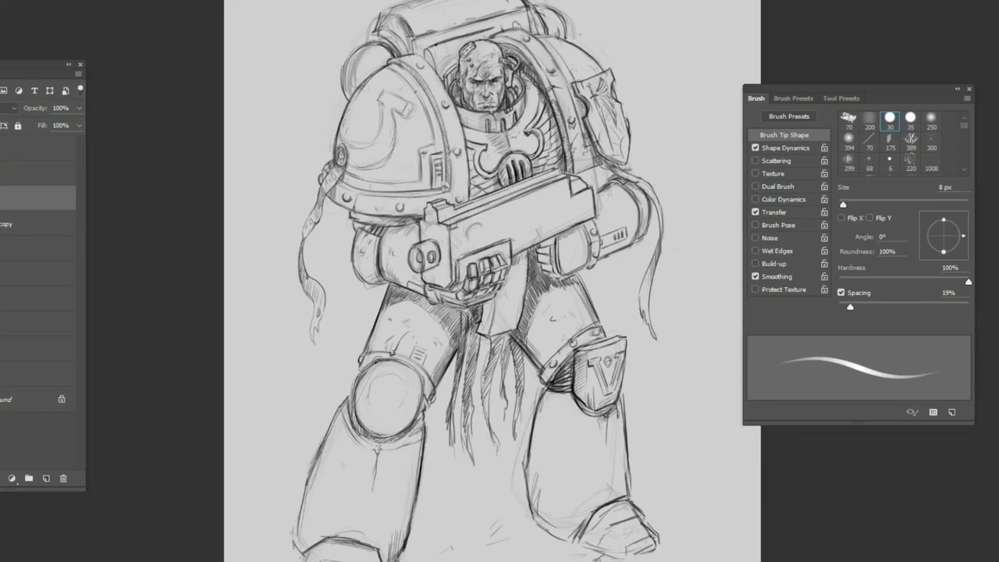
{"action": "mouse_move", "coordinate": [383, 106]}
{"action": "left_mouse_down"}
{"action": "mouse_move", "coordinate": [368, 144]}
{"action": "mouse_move", "coordinate": [369, 89]}
{"action": "left_mouse_up"}
{"action": "mouse_move", "coordinate": [385, 101]}
{"action": "left_mouse_down"}
{"action": "mouse_move", "coordinate": [404, 91]}
{"action": "mouse_move", "coordinate": [381, 123]}
{"action": "left_mouse_up"}
{"action": "left_click_drag", "start_coordinate": [355, 134], "coordinate": [339, 148]}
{"action": "mouse_move", "coordinate": [351, 149]}
{"action": "left_mouse_down"}
{"action": "mouse_move", "coordinate": [391, 170]}
{"action": "mouse_move", "coordinate": [394, 160]}
{"action": "left_mouse_up"}
Step: Clean up the upper end of the shoulder emblem by erasing and redrawing its strokes
{"action": "key", "text": "e"}
{"action": "key", "text": "b"}
{"action": "mouse_move", "coordinate": [382, 93]}
{"action": "left_mouse_down"}
{"action": "mouse_move", "coordinate": [398, 92]}
{"action": "mouse_move", "coordinate": [360, 97]}
{"action": "left_mouse_up"}
{"action": "key", "text": "e"}
{"action": "key", "text": "b"}
{"action": "key", "text": "ctrl+minus"}
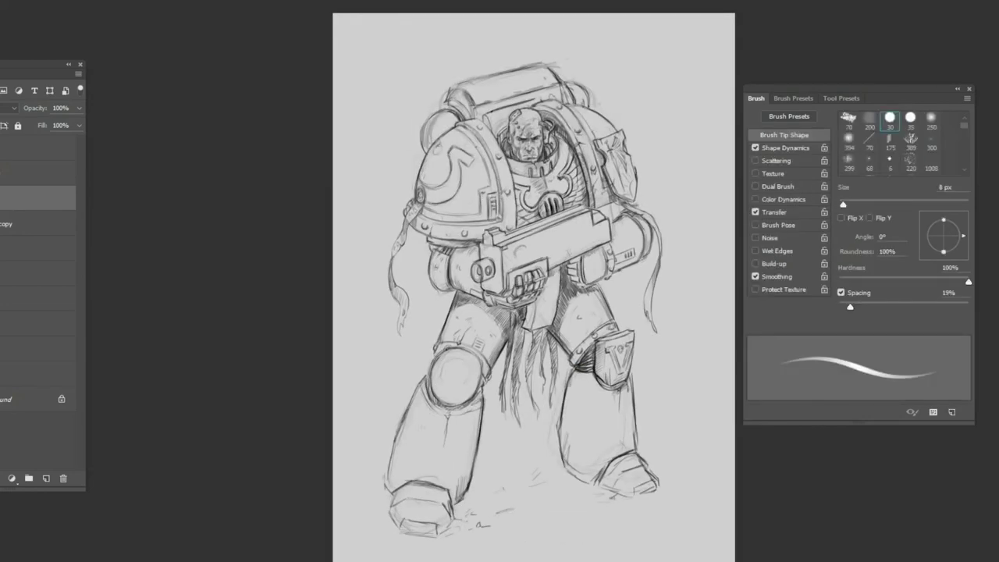
Step: Refine the shoulder emblem's outline and add small detail strokes to both shoulder pads
{"action": "key", "text": "e"}
{"action": "left_click", "coordinate": [437, 153]}
{"action": "key", "text": "b"}
{"action": "left_click_drag", "start_coordinate": [463, 199], "coordinate": [483, 187]}
{"action": "left_click_drag", "start_coordinate": [427, 157], "coordinate": [435, 179]}
{"action": "left_click_drag", "start_coordinate": [593, 114], "coordinate": [607, 134]}
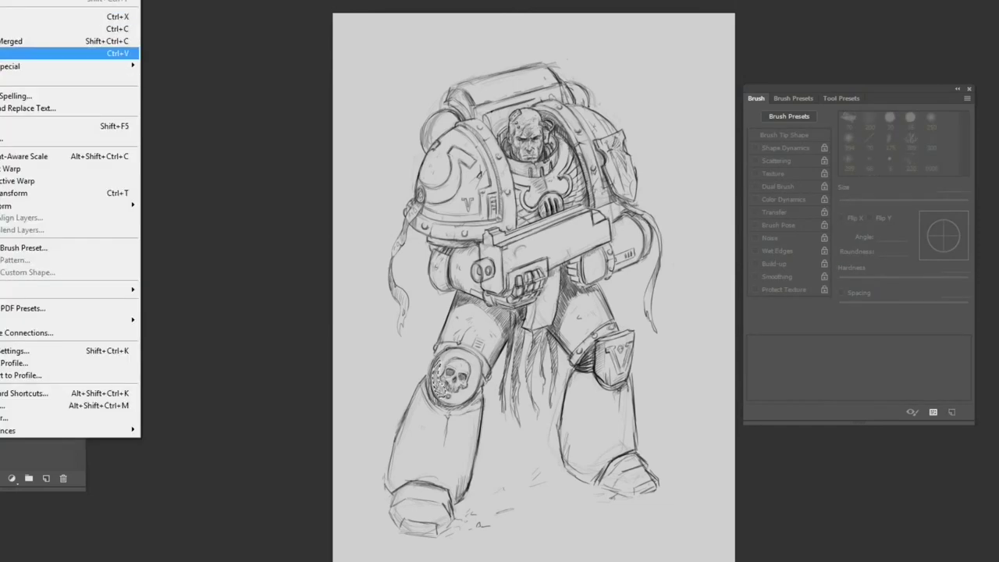
Step: Paste the skull ornament onto the left kneecap, clean its outer edge and merge it into the layer below
{"action": "key", "text": "ctrl+v"}
{"action": "left_click_drag", "start_coordinate": [434, 377], "coordinate": [430, 398]}
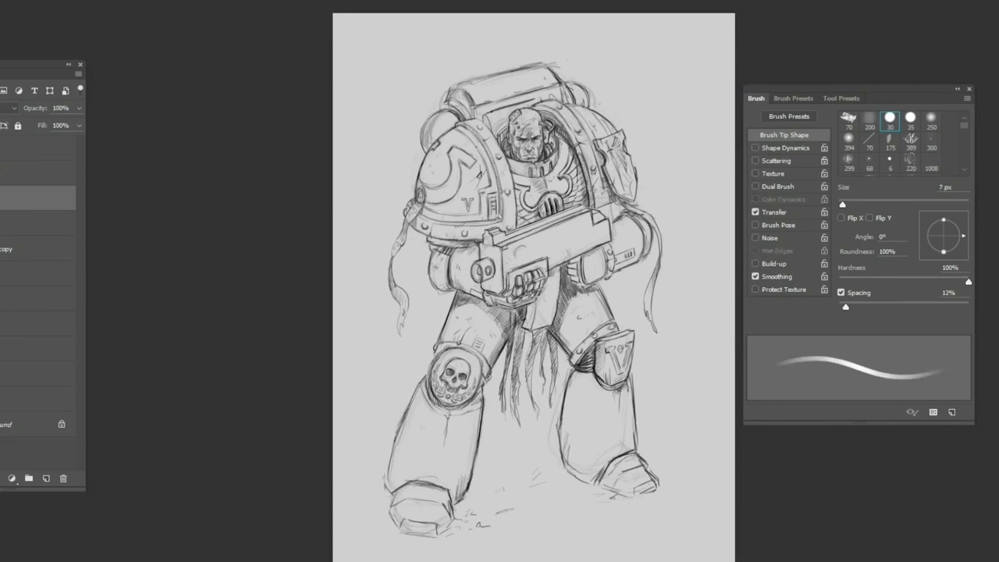
{"action": "key", "text": "ctrl+e"}
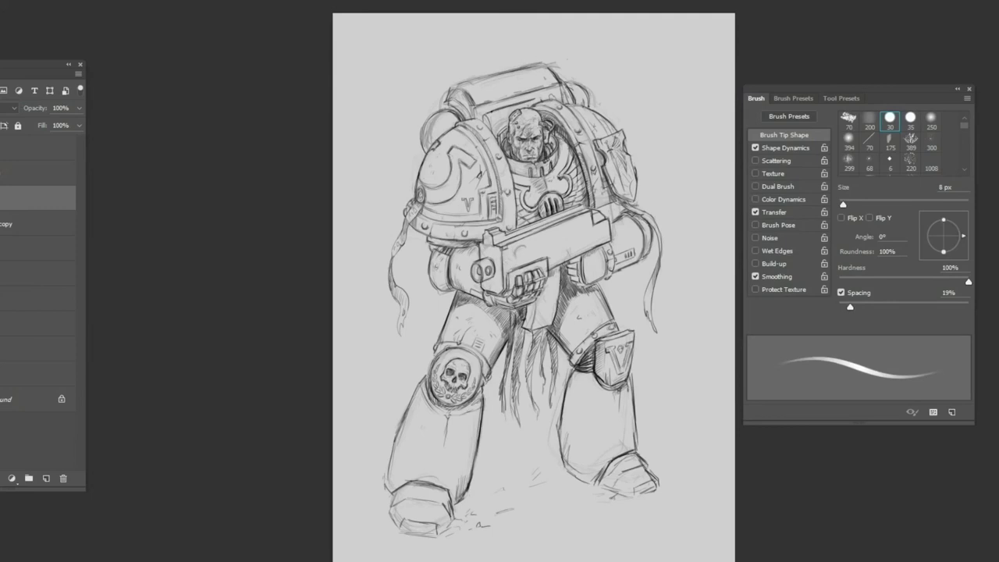
Step: Refine the kneecap skull and strengthen the left shin's contours, alternating between erasing and inking
{"action": "key", "text": "e"}
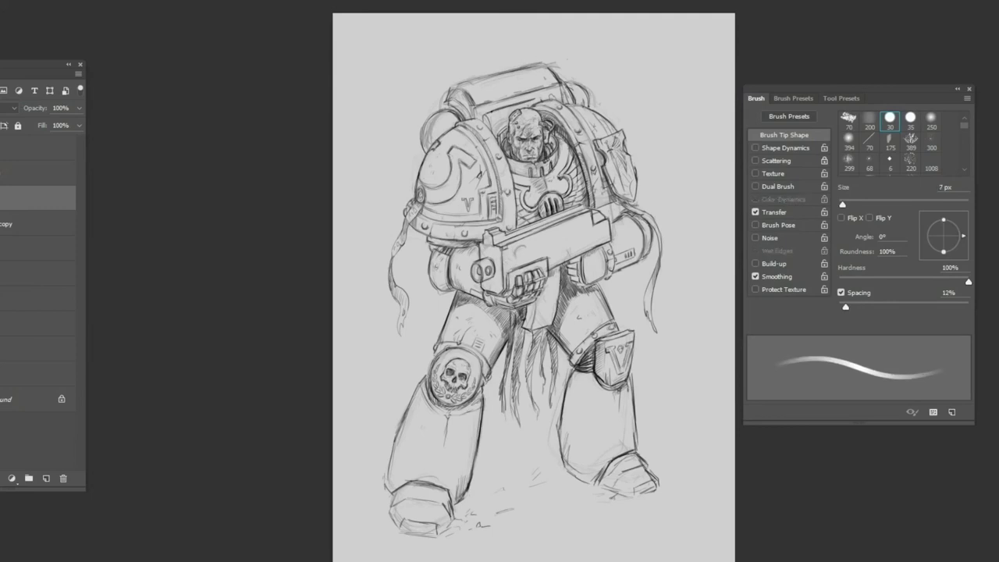
{"action": "key", "text": "b"}
{"action": "key", "text": "e"}
{"action": "key", "text": "b"}
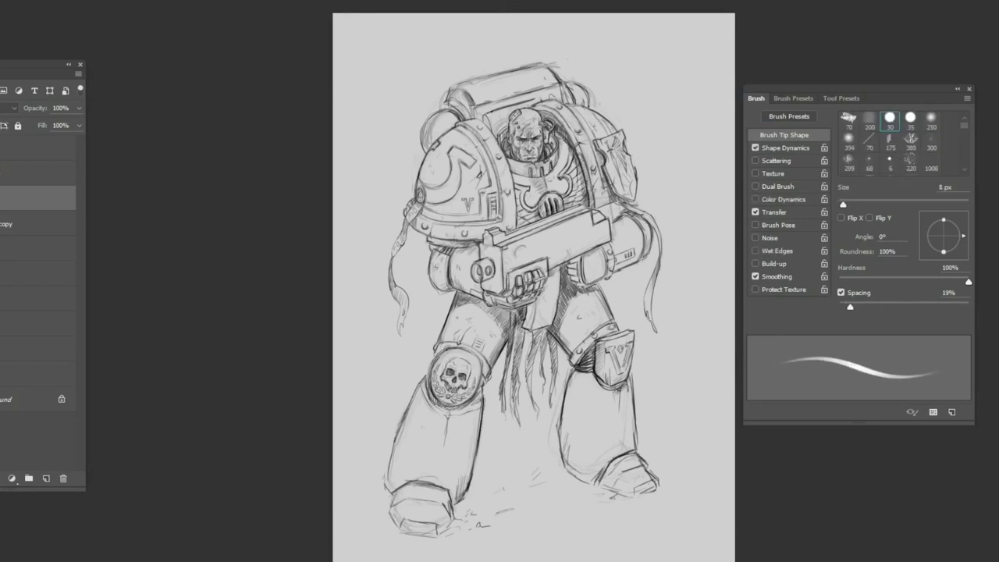
{"action": "key", "text": "e"}
{"action": "key", "text": "b"}
{"action": "key", "text": "e"}
{"action": "key", "text": "b"}
{"action": "key", "text": "e"}
{"action": "key", "text": "b"}
{"action": "key", "text": "e"}
{"action": "key", "text": "b"}
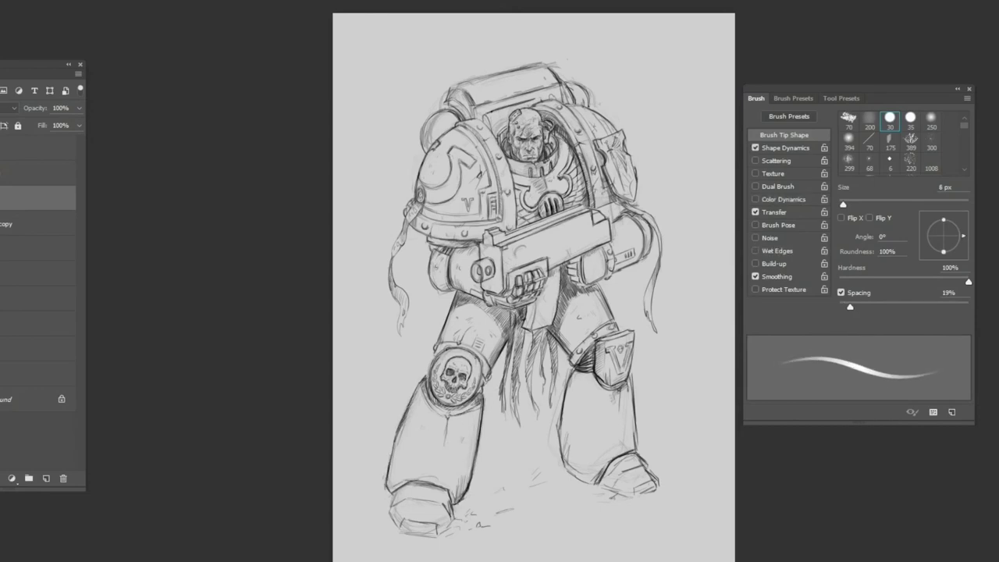
Step: Thicken the lower rims of both shin guards and reinforce the left foot's toe lines
{"action": "left_click_drag", "start_coordinate": [387, 466], "coordinate": [405, 490]}
{"action": "mouse_move", "coordinate": [453, 488]}
{"action": "left_mouse_down"}
{"action": "mouse_move", "coordinate": [455, 499]}
{"action": "mouse_move", "coordinate": [448, 485]}
{"action": "left_mouse_up"}
{"action": "left_click_drag", "start_coordinate": [609, 449], "coordinate": [611, 482]}
{"action": "left_click_drag", "start_coordinate": [388, 482], "coordinate": [403, 493]}
{"action": "left_click_drag", "start_coordinate": [412, 477], "coordinate": [444, 488]}
{"action": "left_click_drag", "start_coordinate": [397, 518], "coordinate": [419, 529]}
{"action": "left_click_drag", "start_coordinate": [398, 535], "coordinate": [423, 534]}
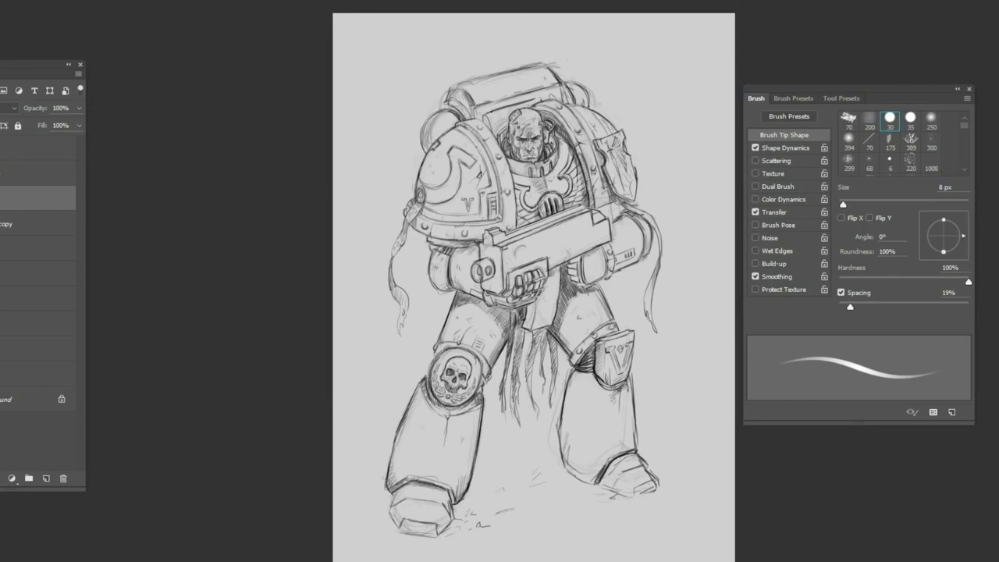
Step: Darken the left foot's contour and redraw its front as segmented toe plates
{"action": "left_click_drag", "start_coordinate": [398, 494], "coordinate": [388, 526]}
{"action": "left_click_drag", "start_coordinate": [438, 535], "coordinate": [454, 520]}
{"action": "mouse_move", "coordinate": [408, 484]}
{"action": "left_mouse_down"}
{"action": "mouse_move", "coordinate": [448, 510]}
{"action": "mouse_move", "coordinate": [413, 498]}
{"action": "left_mouse_up"}
{"action": "key", "text": "e"}
{"action": "mouse_move", "coordinate": [442, 492]}
{"action": "left_mouse_down"}
{"action": "mouse_move", "coordinate": [458, 537]}
{"action": "mouse_move", "coordinate": [432, 532]}
{"action": "left_mouse_up"}
{"action": "key", "text": "b"}
{"action": "mouse_move", "coordinate": [415, 498]}
{"action": "left_mouse_down"}
{"action": "mouse_move", "coordinate": [450, 518]}
{"action": "mouse_move", "coordinate": [409, 528]}
{"action": "mouse_move", "coordinate": [431, 534]}
{"action": "left_mouse_up"}
{"action": "left_click_drag", "start_coordinate": [402, 504], "coordinate": [412, 518]}
{"action": "left_click_drag", "start_coordinate": [428, 511], "coordinate": [435, 530]}
{"action": "key", "text": "e"}
{"action": "key", "text": "b"}
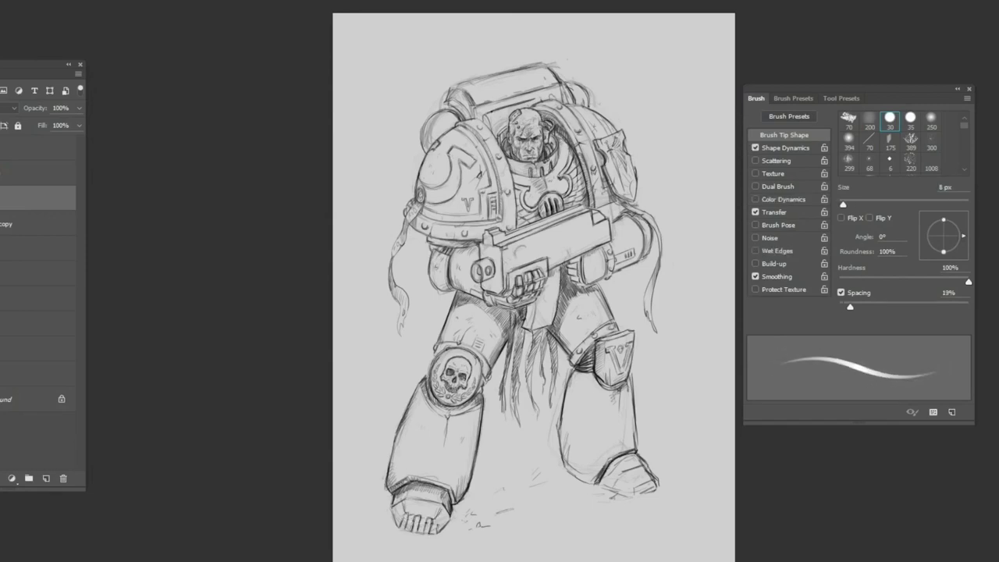
Step: Round off the left foot's toe details, and darken the right foot's tip and sole edge
{"action": "left_click_drag", "start_coordinate": [392, 500], "coordinate": [401, 510]}
{"action": "left_click_drag", "start_coordinate": [432, 516], "coordinate": [437, 533]}
{"action": "key", "text": "e"}
{"action": "mouse_move", "coordinate": [403, 502]}
{"action": "left_mouse_down"}
{"action": "mouse_move", "coordinate": [441, 495]}
{"action": "mouse_move", "coordinate": [401, 523]}
{"action": "left_mouse_up"}
{"action": "key", "text": "b"}
{"action": "left_click_drag", "start_coordinate": [633, 472], "coordinate": [662, 496]}
{"action": "left_click_drag", "start_coordinate": [604, 491], "coordinate": [616, 490]}
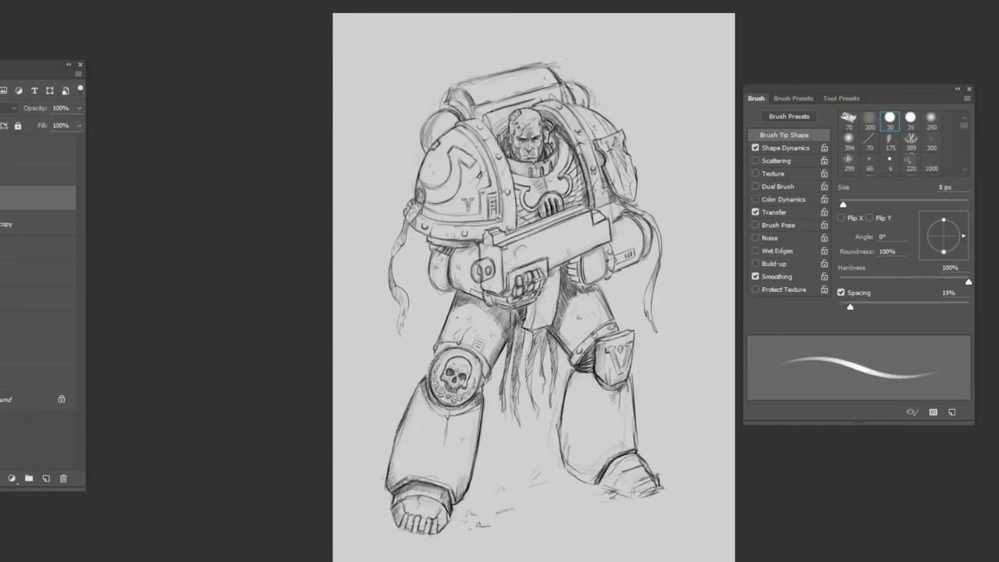
Step: Sketch rough ground with small stones, cracks and hatched shadow strokes around both feet, and define the right foot's segmented toes
{"action": "left_click_drag", "start_coordinate": [522, 495], "coordinate": [558, 499]}
{"action": "left_click_drag", "start_coordinate": [488, 503], "coordinate": [528, 482]}
{"action": "mouse_move", "coordinate": [360, 510]}
{"action": "left_mouse_down"}
{"action": "mouse_move", "coordinate": [390, 496]}
{"action": "mouse_move", "coordinate": [395, 522]}
{"action": "left_mouse_up"}
{"action": "left_click_drag", "start_coordinate": [582, 477], "coordinate": [639, 500]}
{"action": "left_click_drag", "start_coordinate": [440, 517], "coordinate": [456, 531]}
{"action": "left_click_drag", "start_coordinate": [512, 475], "coordinate": [528, 464]}
{"action": "left_click_drag", "start_coordinate": [366, 478], "coordinate": [375, 470]}
{"action": "left_click_drag", "start_coordinate": [479, 491], "coordinate": [505, 486]}
{"action": "left_click_drag", "start_coordinate": [661, 489], "coordinate": [682, 481]}
{"action": "left_click_drag", "start_coordinate": [521, 541], "coordinate": [596, 521]}
{"action": "left_click_drag", "start_coordinate": [458, 517], "coordinate": [591, 478]}
{"action": "left_click_drag", "start_coordinate": [373, 529], "coordinate": [442, 495]}
{"action": "left_click_drag", "start_coordinate": [604, 475], "coordinate": [628, 460]}
{"action": "left_click_drag", "start_coordinate": [624, 518], "coordinate": [647, 508]}
{"action": "mouse_move", "coordinate": [587, 479]}
{"action": "left_mouse_down"}
{"action": "mouse_move", "coordinate": [659, 480]}
{"action": "mouse_move", "coordinate": [640, 482]}
{"action": "left_mouse_up"}
{"action": "left_click_drag", "start_coordinate": [645, 475], "coordinate": [660, 460]}
Step: Hatch both shin guards along their edges and add small battle scratches to the right one
{"action": "mouse_move", "coordinate": [622, 392]}
{"action": "left_mouse_down"}
{"action": "mouse_move", "coordinate": [632, 369]}
{"action": "mouse_move", "coordinate": [632, 406]}
{"action": "left_mouse_up"}
{"action": "left_click_drag", "start_coordinate": [572, 442], "coordinate": [579, 449]}
{"action": "left_click_drag", "start_coordinate": [600, 370], "coordinate": [608, 386]}
{"action": "left_click_drag", "start_coordinate": [454, 499], "coordinate": [468, 512]}
{"action": "left_click_drag", "start_coordinate": [470, 401], "coordinate": [477, 446]}
{"action": "left_click_drag", "start_coordinate": [486, 367], "coordinate": [489, 373]}
{"action": "left_click_drag", "start_coordinate": [458, 391], "coordinate": [471, 403]}
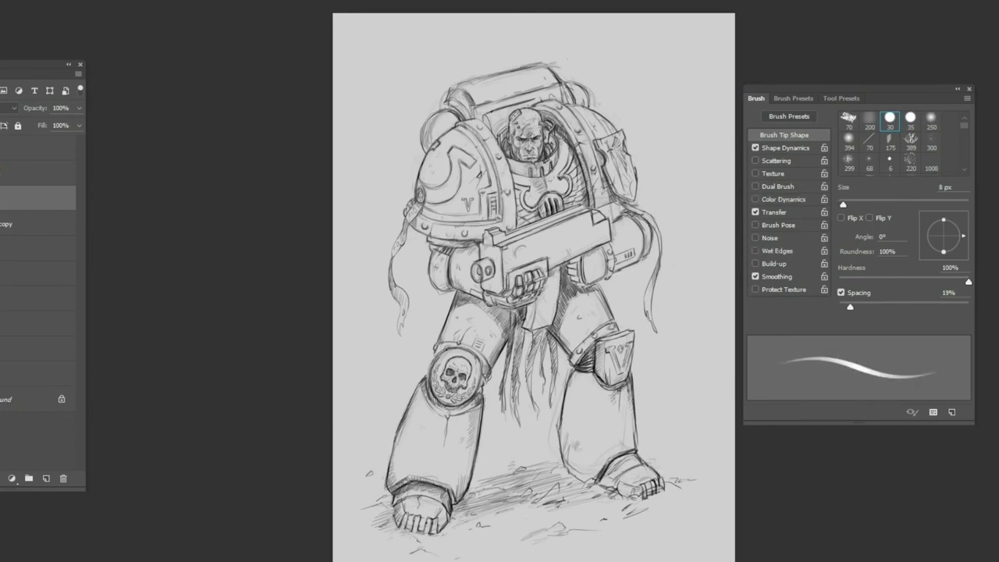
{"action": "mouse_move", "coordinate": [574, 390]}
{"action": "left_mouse_down"}
{"action": "mouse_move", "coordinate": [568, 410]}
{"action": "mouse_move", "coordinate": [596, 445]}
{"action": "left_mouse_up"}
{"action": "left_click_drag", "start_coordinate": [616, 421], "coordinate": [609, 431]}
{"action": "left_click_drag", "start_coordinate": [441, 409], "coordinate": [429, 450]}
{"action": "mouse_move", "coordinate": [452, 430]}
{"action": "left_mouse_down"}
{"action": "mouse_move", "coordinate": [416, 465]}
{"action": "mouse_move", "coordinate": [411, 454]}
{"action": "left_mouse_up"}
{"action": "mouse_move", "coordinate": [432, 401]}
{"action": "left_mouse_down"}
{"action": "mouse_move", "coordinate": [398, 455]}
{"action": "mouse_move", "coordinate": [398, 477]}
{"action": "left_mouse_up"}
{"action": "mouse_move", "coordinate": [462, 428]}
{"action": "left_mouse_down"}
{"action": "mouse_move", "coordinate": [446, 461]}
{"action": "mouse_move", "coordinate": [463, 471]}
{"action": "left_mouse_up"}
Step: Lighten the left shin guard's hatching with a 65 px eraser, then redraw its shading around a vertical central ridge
{"action": "key", "text": "e"}
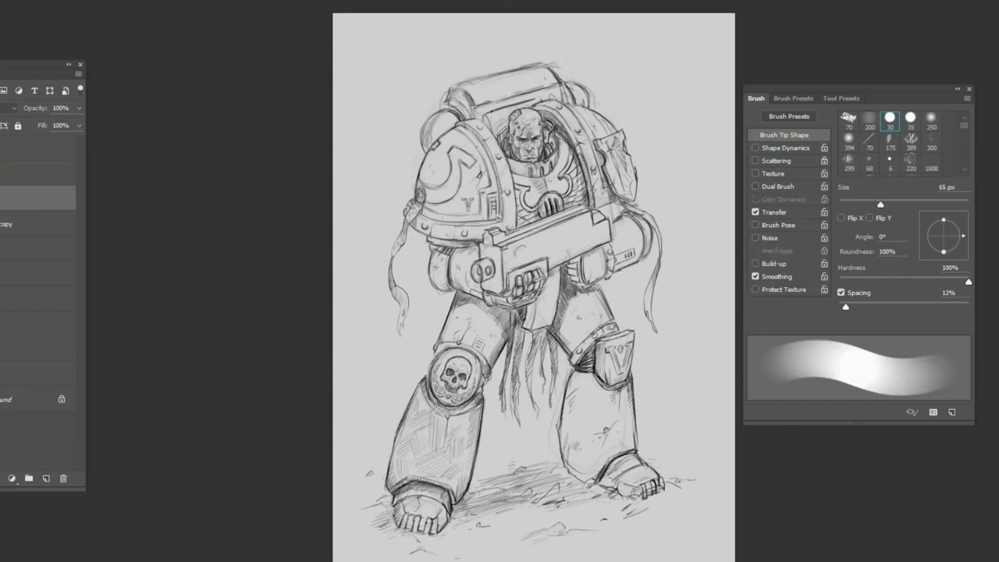
{"action": "left_click_drag", "start_coordinate": [414, 402], "coordinate": [401, 468]}
{"action": "left_click_drag", "start_coordinate": [457, 439], "coordinate": [445, 478]}
{"action": "key", "text": "b"}
{"action": "left_click_drag", "start_coordinate": [453, 392], "coordinate": [406, 478]}
{"action": "left_click_drag", "start_coordinate": [449, 331], "coordinate": [443, 343]}
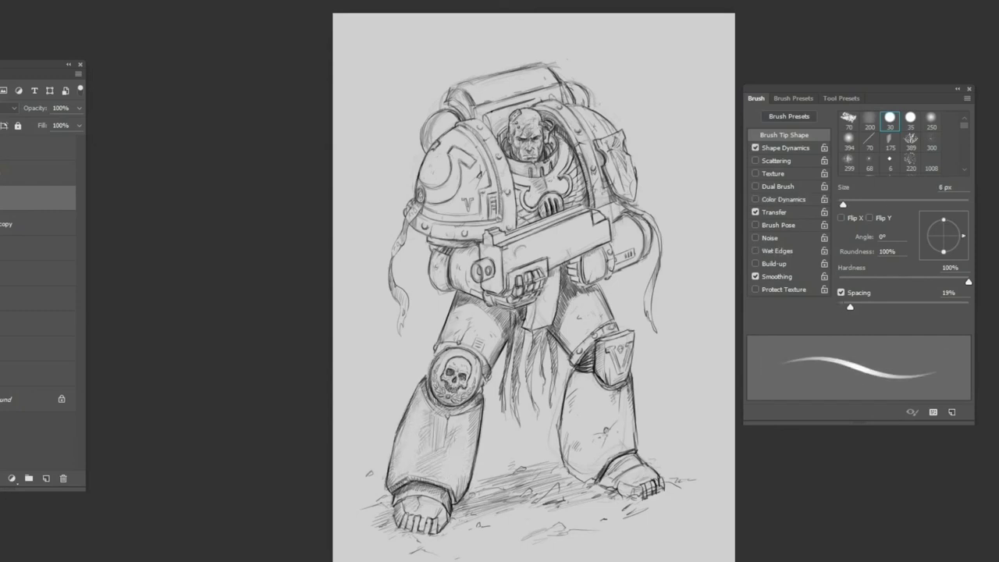
Step: Shade the left forearm armour with short hatching and add small accent strokes beside the right thigh and collar
{"action": "left_click_drag", "start_coordinate": [432, 277], "coordinate": [448, 289]}
{"action": "left_click_drag", "start_coordinate": [454, 279], "coordinate": [467, 292]}
{"action": "left_click_drag", "start_coordinate": [437, 239], "coordinate": [449, 242]}
{"action": "left_click_drag", "start_coordinate": [471, 244], "coordinate": [487, 276]}
{"action": "left_click_drag", "start_coordinate": [616, 319], "coordinate": [619, 330]}
{"action": "left_click_drag", "start_coordinate": [490, 114], "coordinate": [499, 134]}
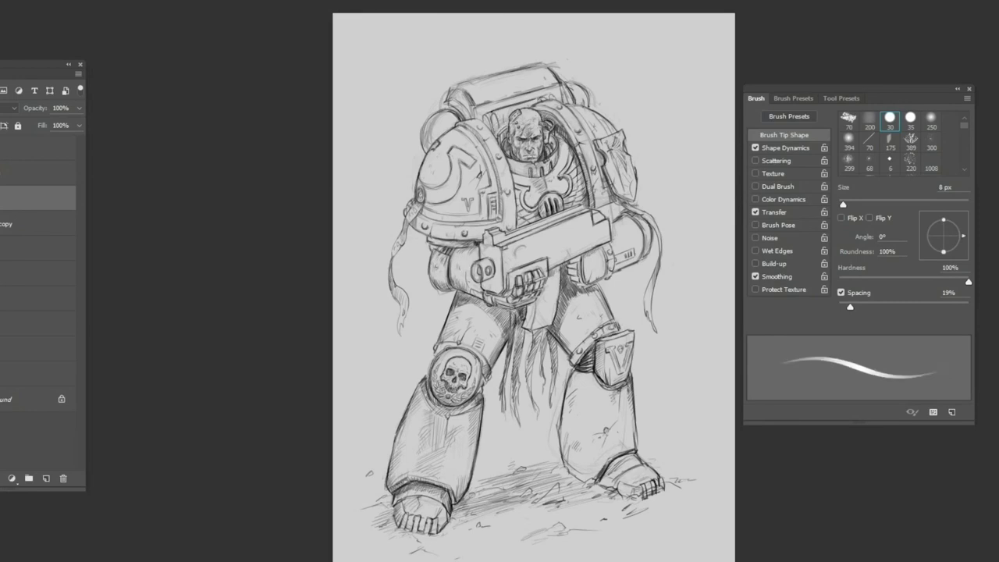
Step: Shift the backpack section slightly up and outward with Free Transform, and return to the drawing layer
{"action": "key", "text": "ctrl+t"}
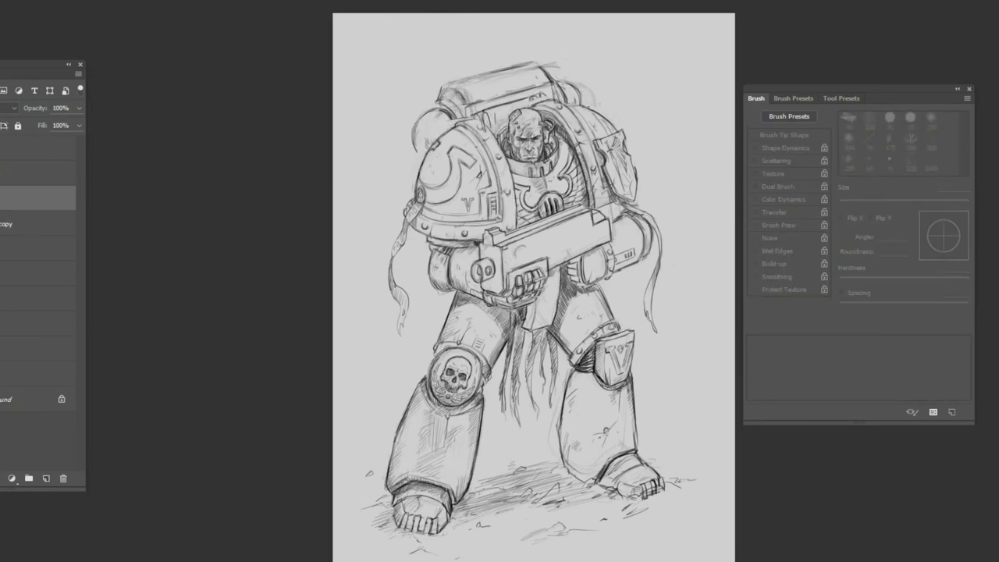
{"action": "left_click_drag", "start_coordinate": [539, 65], "coordinate": [540, 59]}
{"action": "key", "text": "Return"}
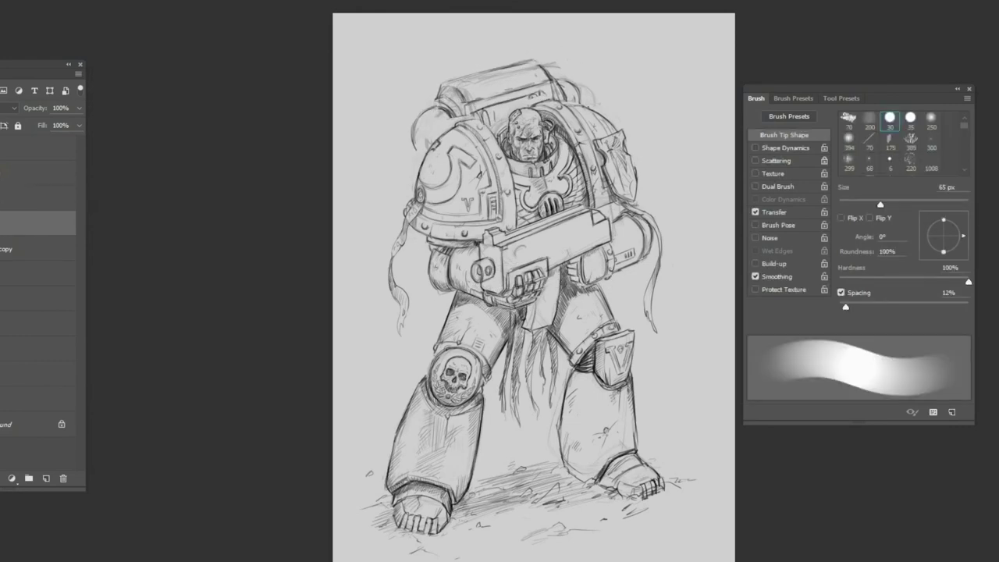
{"action": "key", "text": "alt+]"}
{"action": "key", "text": "b"}
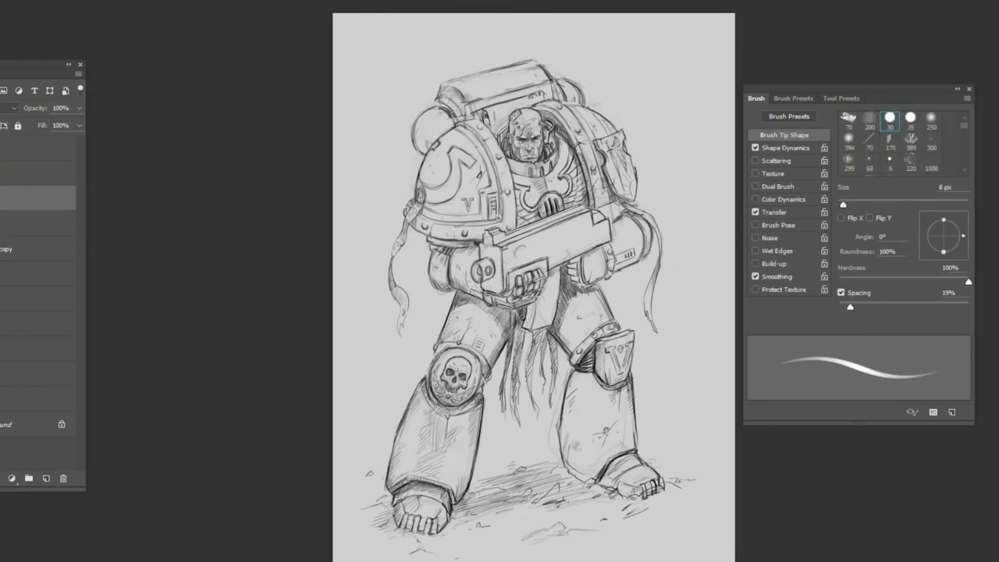
Step: Redraw the backpack's contours with panel seams and mechanical detail behind the head, and merge its layer down
{"action": "left_click_drag", "start_coordinate": [507, 104], "coordinate": [496, 128]}
{"action": "left_click_drag", "start_coordinate": [539, 90], "coordinate": [490, 114]}
{"action": "left_click_drag", "start_coordinate": [448, 83], "coordinate": [549, 63]}
{"action": "mouse_move", "coordinate": [488, 108]}
{"action": "left_mouse_down"}
{"action": "mouse_move", "coordinate": [494, 131]}
{"action": "mouse_move", "coordinate": [529, 97]}
{"action": "left_mouse_up"}
{"action": "left_click_drag", "start_coordinate": [463, 86], "coordinate": [437, 128]}
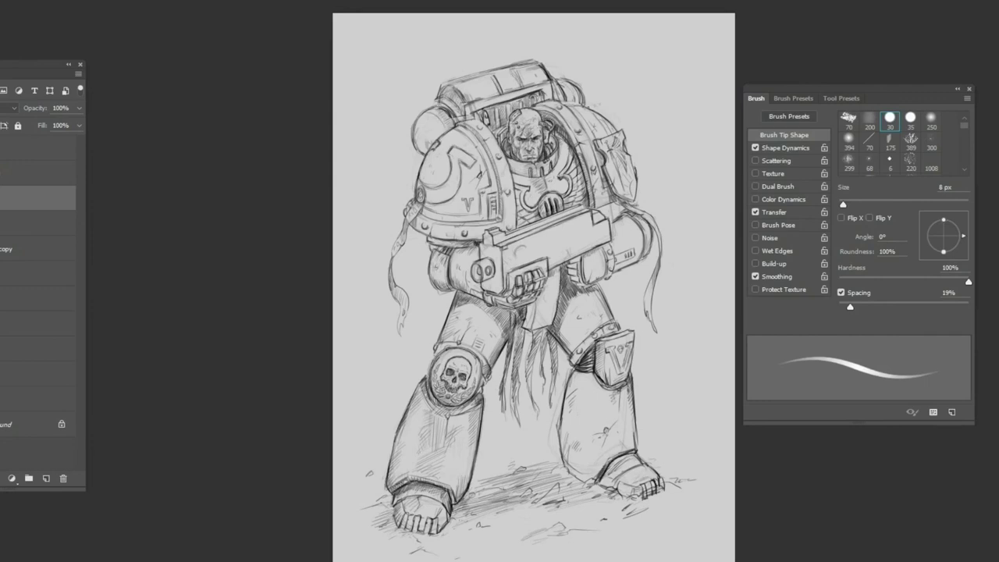
{"action": "key", "text": "ctrl+e"}
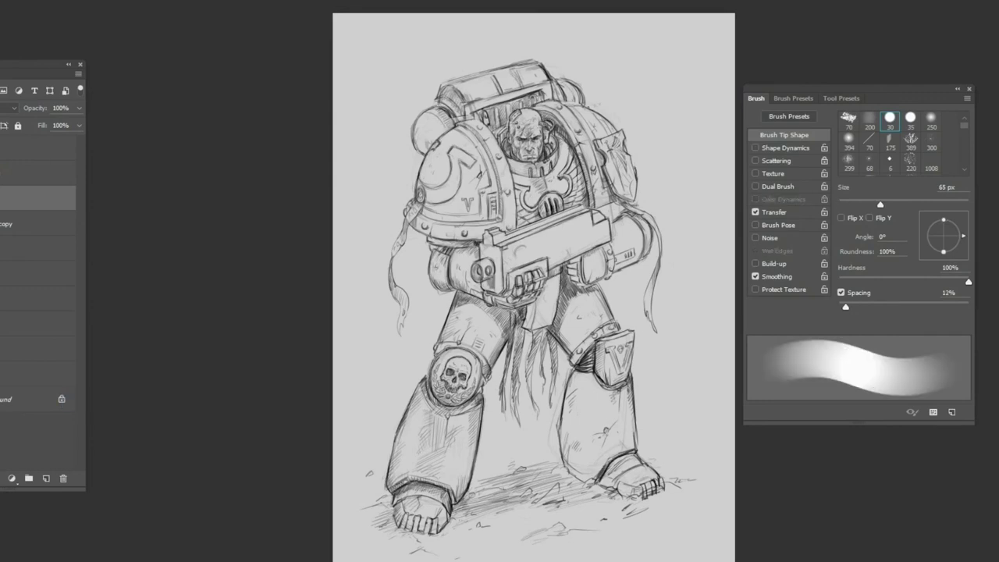
Step: Clean up and shade the gun's grip area and the round fitting at its rear end
{"action": "left_click_drag", "start_coordinate": [548, 276], "coordinate": [554, 284]}
{"action": "left_click_drag", "start_coordinate": [513, 273], "coordinate": [513, 287]}
{"action": "mouse_move", "coordinate": [516, 243]}
{"action": "left_mouse_down"}
{"action": "mouse_move", "coordinate": [526, 256]}
{"action": "mouse_move", "coordinate": [472, 279]}
{"action": "left_mouse_up"}
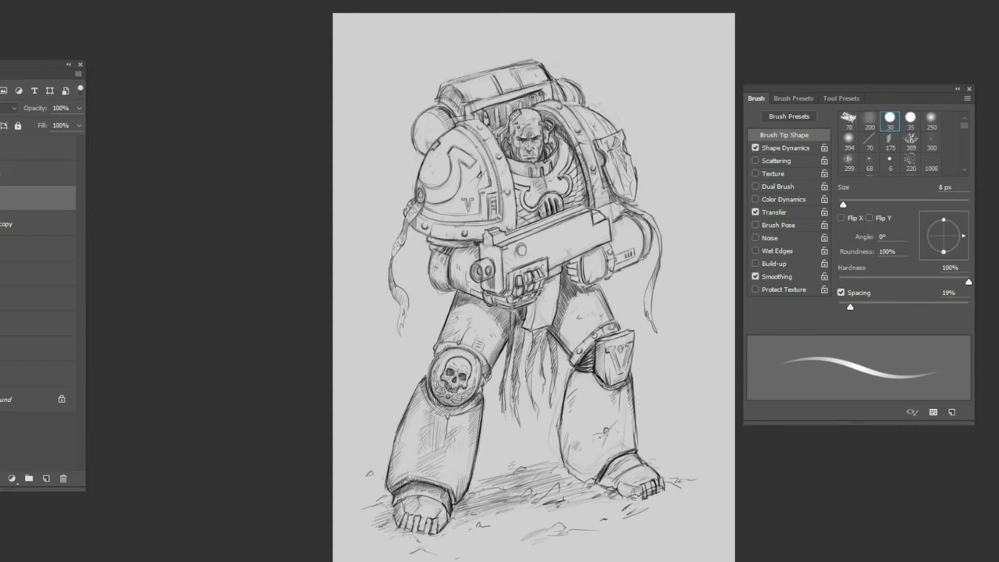
Step: Hatch the right shin guard's inner side and lower rim, with accent strokes on the thigh and left ankle
{"action": "left_click_drag", "start_coordinate": [565, 326], "coordinate": [574, 342]}
{"action": "mouse_move", "coordinate": [571, 376]}
{"action": "left_mouse_down"}
{"action": "mouse_move", "coordinate": [590, 397]}
{"action": "mouse_move", "coordinate": [593, 440]}
{"action": "left_mouse_up"}
{"action": "mouse_move", "coordinate": [572, 450]}
{"action": "left_mouse_down"}
{"action": "mouse_move", "coordinate": [580, 463]}
{"action": "mouse_move", "coordinate": [627, 475]}
{"action": "left_mouse_up"}
{"action": "left_click_drag", "start_coordinate": [393, 475], "coordinate": [409, 485]}
{"action": "left_click_drag", "start_coordinate": [617, 449], "coordinate": [632, 459]}
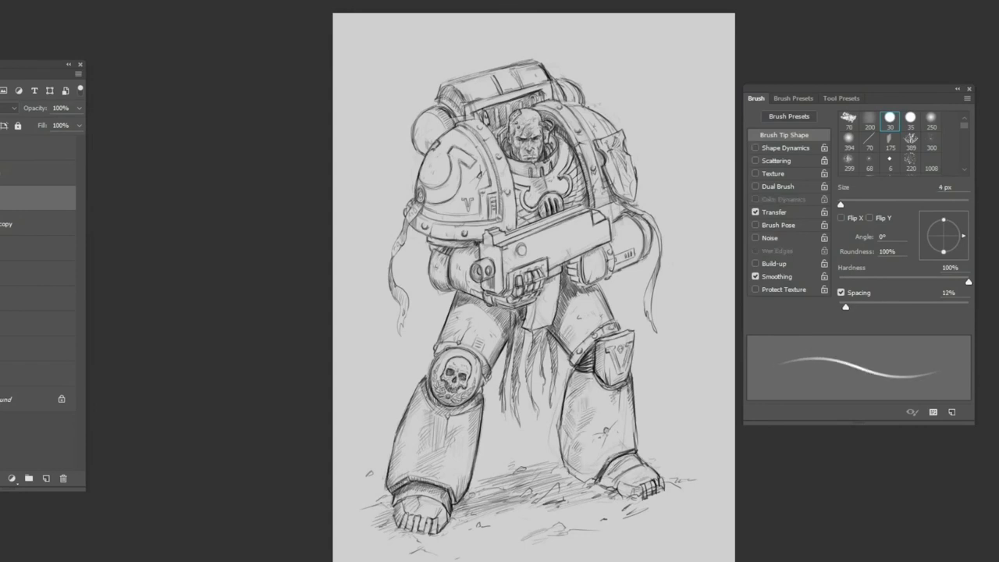
Step: Draw a small round emblem on the right forearm cuff, alternating between erasing and inking
{"action": "left_click_drag", "start_coordinate": [540, 445], "coordinate": [544, 448]}
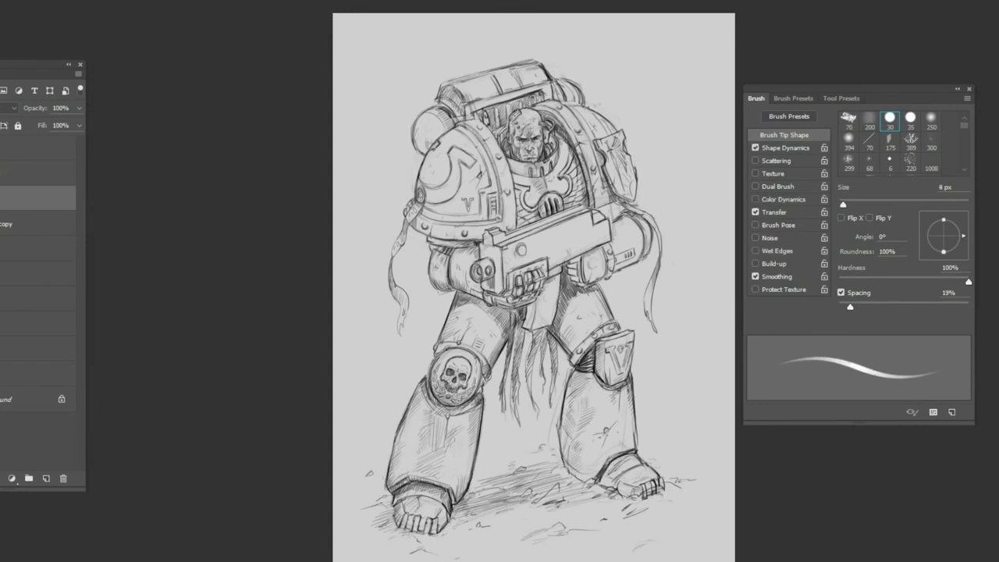
{"action": "key", "text": "e"}
{"action": "key", "text": "b"}
{"action": "key", "text": "e"}
{"action": "key", "text": "b"}
{"action": "key", "text": "e"}
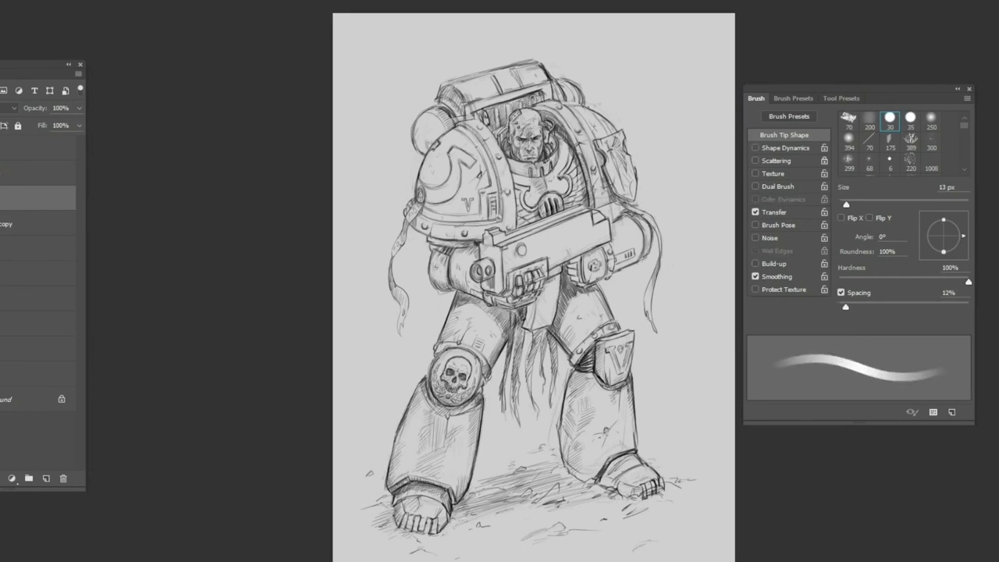
Step: Add short hatching along the inner edge and lower rim of the left shoulder pad
{"action": "key", "text": "b"}
{"action": "left_click_drag", "start_coordinate": [507, 195], "coordinate": [507, 205]}
{"action": "left_click_drag", "start_coordinate": [506, 217], "coordinate": [510, 229]}
{"action": "left_click_drag", "start_coordinate": [476, 231], "coordinate": [481, 238]}
{"action": "left_click_drag", "start_coordinate": [459, 233], "coordinate": [465, 239]}
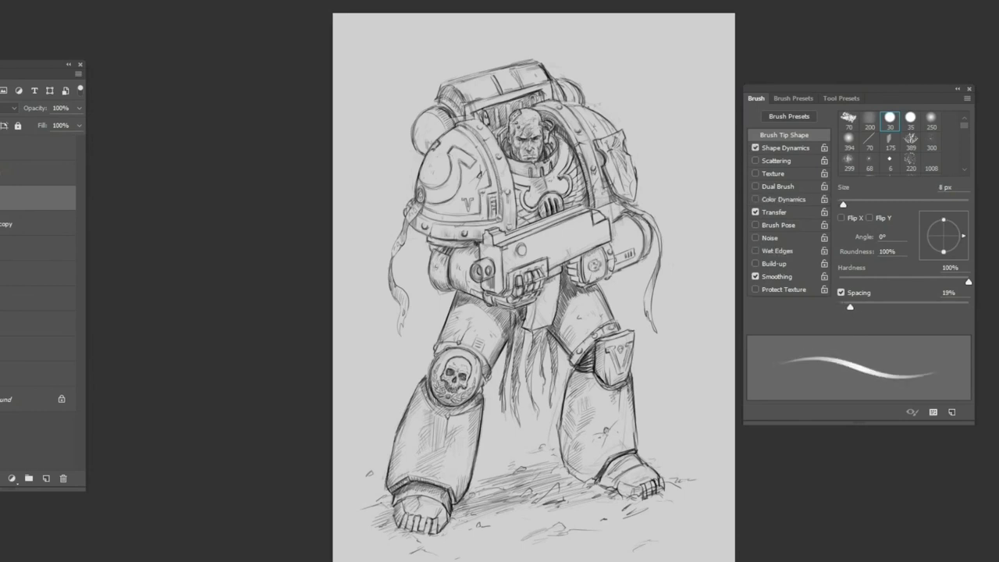
Step: Shade the right shoulder pad's lower edge above the gun muzzle and refine its lines, alternating between erasing and inking
{"action": "left_click_drag", "start_coordinate": [612, 220], "coordinate": [617, 204]}
{"action": "left_click_drag", "start_coordinate": [605, 178], "coordinate": [612, 193]}
{"action": "key", "text": "e"}
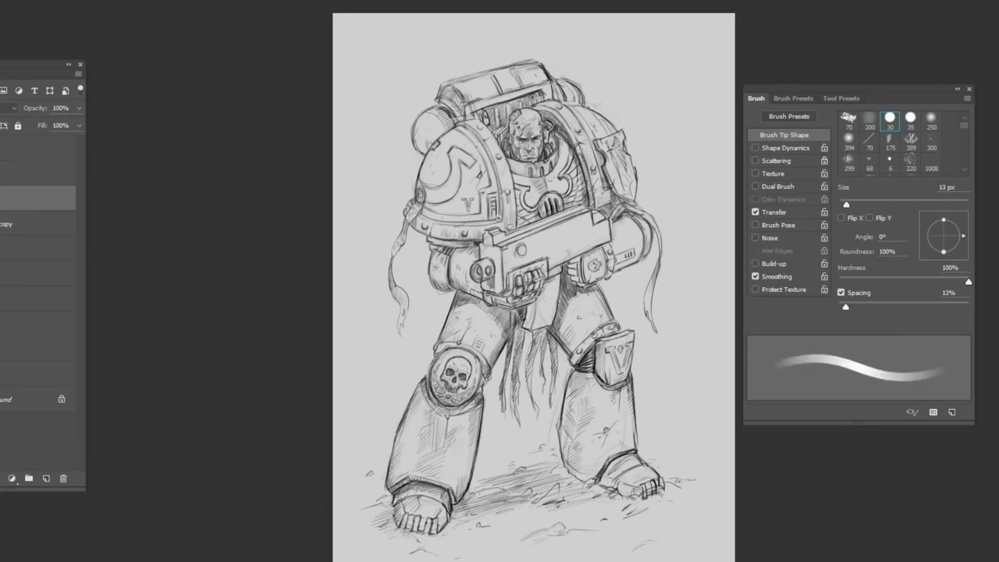
{"action": "key", "text": "b"}
{"action": "key", "text": "e"}
{"action": "key", "text": "b"}
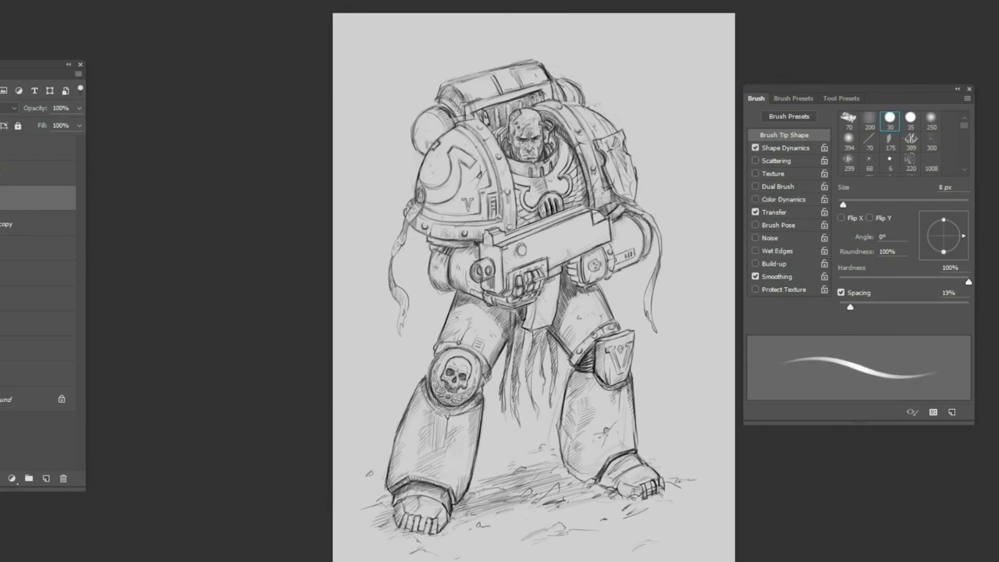
Step: Rework the gun's side panel, clearing away the small round detail
{"action": "left_click_drag", "start_coordinate": [518, 257], "coordinate": [544, 234]}
{"action": "left_click_drag", "start_coordinate": [528, 250], "coordinate": [546, 238]}
{"action": "key", "text": "e"}
{"action": "key", "text": "b"}
Step: Hatch the backpack's round left vent and add accents at the ankles and right forearm
{"action": "left_click_drag", "start_coordinate": [424, 125], "coordinate": [417, 159]}
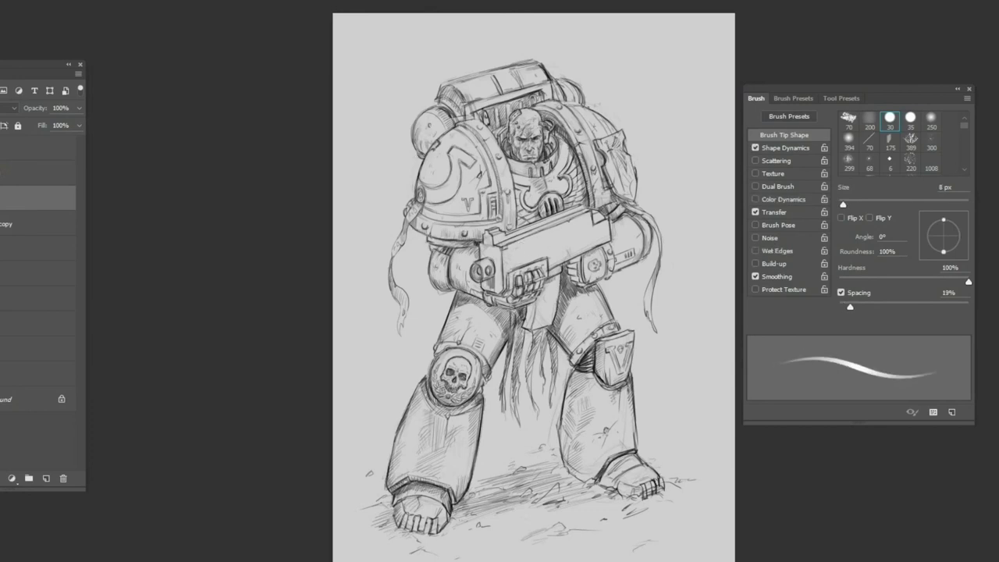
{"action": "left_click_drag", "start_coordinate": [422, 122], "coordinate": [413, 159]}
{"action": "left_click_drag", "start_coordinate": [451, 489], "coordinate": [454, 501]}
{"action": "left_click_drag", "start_coordinate": [588, 479], "coordinate": [593, 485]}
{"action": "left_click_drag", "start_coordinate": [613, 215], "coordinate": [628, 228]}
{"action": "mouse_move", "coordinate": [613, 260]}
{"action": "left_mouse_down"}
{"action": "mouse_move", "coordinate": [630, 271]}
{"action": "mouse_move", "coordinate": [608, 244]}
{"action": "left_mouse_up"}
Step: Redraw the gun's lower edge from grip to muzzle, alternating between erasing and inking
{"action": "left_click_drag", "start_coordinate": [549, 267], "coordinate": [610, 242]}
{"action": "key", "text": "e"}
{"action": "key", "text": "b"}
{"action": "left_click_drag", "start_coordinate": [505, 273], "coordinate": [524, 267]}
{"action": "key", "text": "e"}
{"action": "key", "text": "b"}
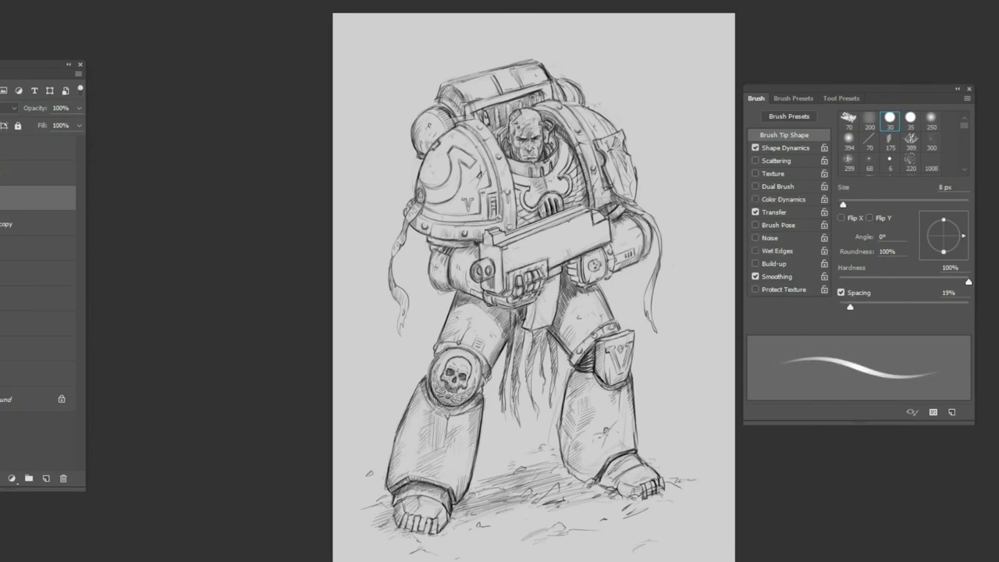
{"action": "key", "text": "e"}
{"action": "key", "text": "b"}
{"action": "left_click_drag", "start_coordinate": [484, 279], "coordinate": [543, 258]}
Step: Sharpen the gun's long lower and upper contours, cleaning stray lines with the eraser
{"action": "key", "text": "e"}
{"action": "key", "text": "b"}
{"action": "mouse_move", "coordinate": [508, 274]}
{"action": "left_mouse_down"}
{"action": "mouse_move", "coordinate": [548, 258]}
{"action": "mouse_move", "coordinate": [509, 285]}
{"action": "mouse_move", "coordinate": [604, 243]}
{"action": "left_mouse_up"}
{"action": "key", "text": "e"}
{"action": "key", "text": "b"}
{"action": "left_click_drag", "start_coordinate": [529, 235], "coordinate": [601, 214]}
{"action": "key", "text": "e"}
{"action": "key", "text": "b"}
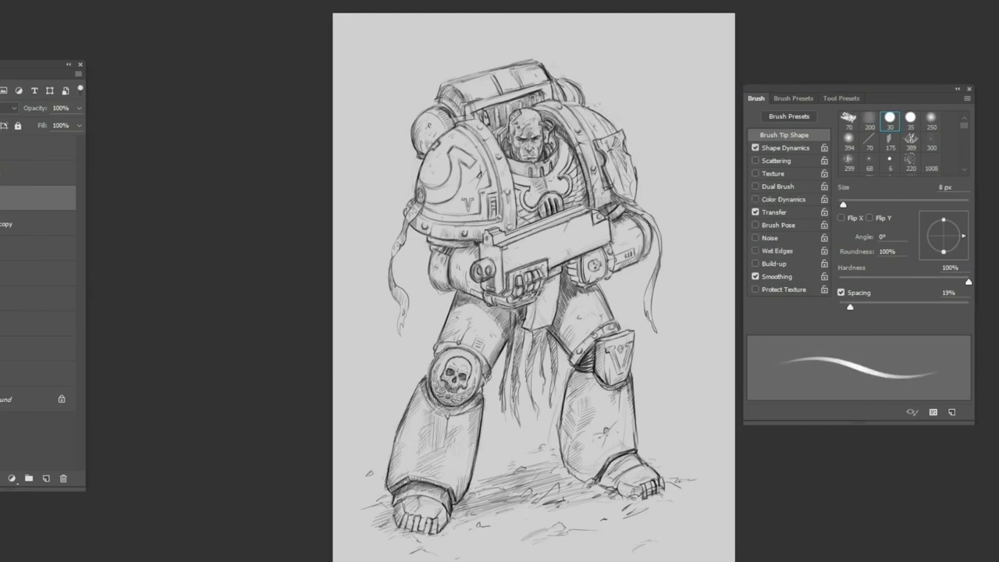
Step: Draw an omega-shaped emblem on the gun's side panel and a narrow slot near its upper edge
{"action": "key", "text": "b"}
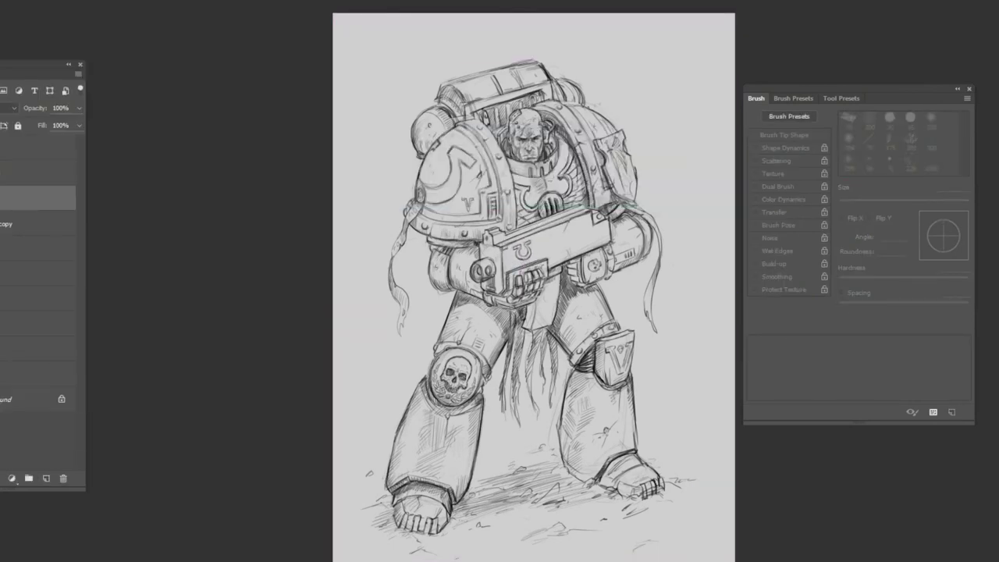
{"action": "key", "text": "b"}
{"action": "left_click_drag", "start_coordinate": [845, 306], "coordinate": [850, 307]}
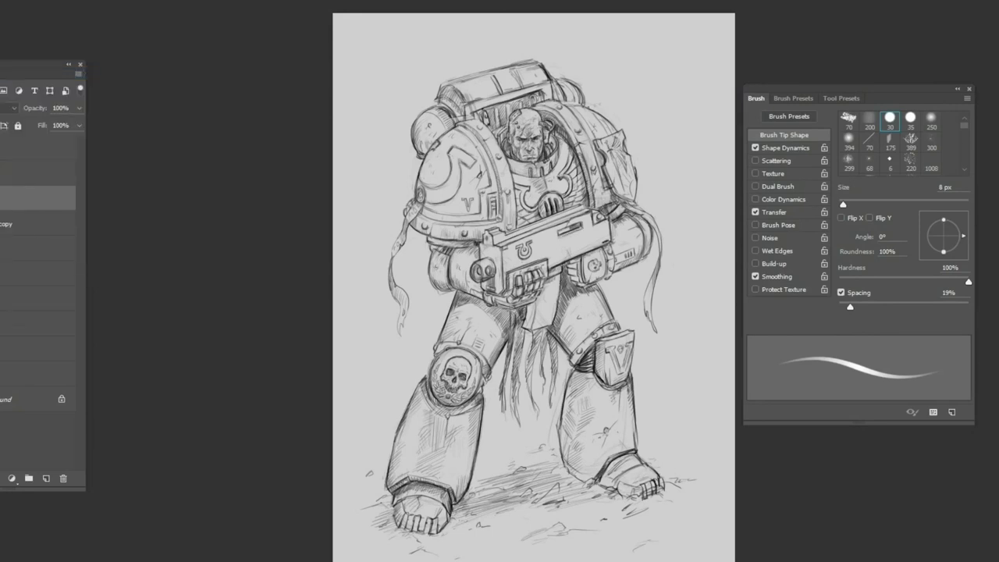
Step: Define the gun's curved magazine below the hand with an inset panel and short ridges
{"action": "mouse_move", "coordinate": [551, 288]}
{"action": "left_mouse_down"}
{"action": "mouse_move", "coordinate": [543, 320]}
{"action": "mouse_move", "coordinate": [552, 323]}
{"action": "left_mouse_up"}
{"action": "key", "text": "e"}
{"action": "key", "text": "b"}
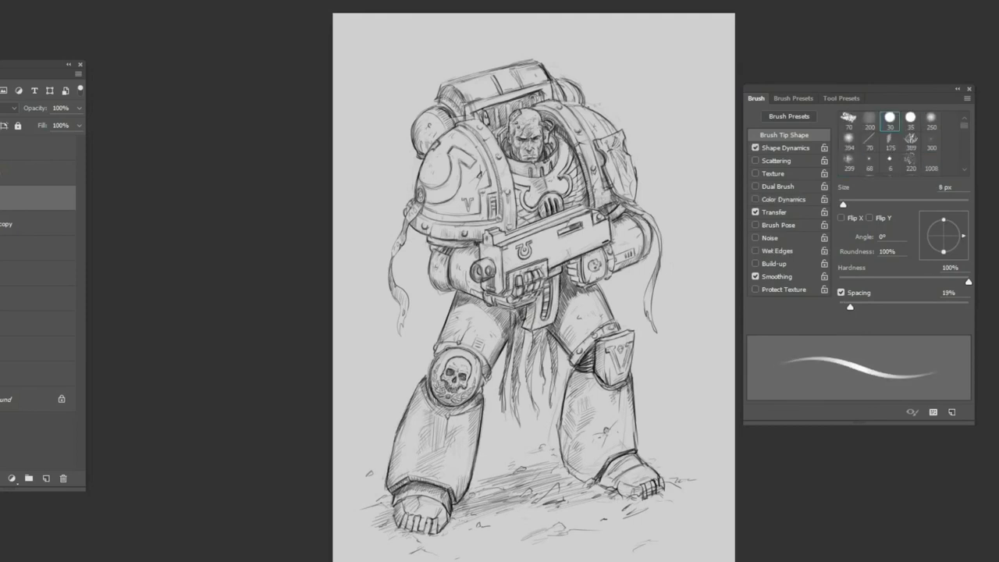
Step: Deepen the shading on the left forearm, both shoulder pad rims and the armour around the head with short hatching
{"action": "left_click_drag", "start_coordinate": [431, 250], "coordinate": [428, 270]}
{"action": "left_click_drag", "start_coordinate": [595, 106], "coordinate": [571, 136]}
{"action": "left_click_drag", "start_coordinate": [565, 104], "coordinate": [577, 109]}
{"action": "left_click_drag", "start_coordinate": [490, 145], "coordinate": [504, 200]}
{"action": "left_click_drag", "start_coordinate": [601, 141], "coordinate": [592, 160]}
{"action": "left_click_drag", "start_coordinate": [598, 197], "coordinate": [602, 202]}
{"action": "left_click_drag", "start_coordinate": [426, 158], "coordinate": [428, 172]}
{"action": "left_click_drag", "start_coordinate": [535, 106], "coordinate": [553, 112]}
{"action": "left_click_drag", "start_coordinate": [462, 122], "coordinate": [479, 117]}
{"action": "left_click_drag", "start_coordinate": [611, 220], "coordinate": [616, 227]}
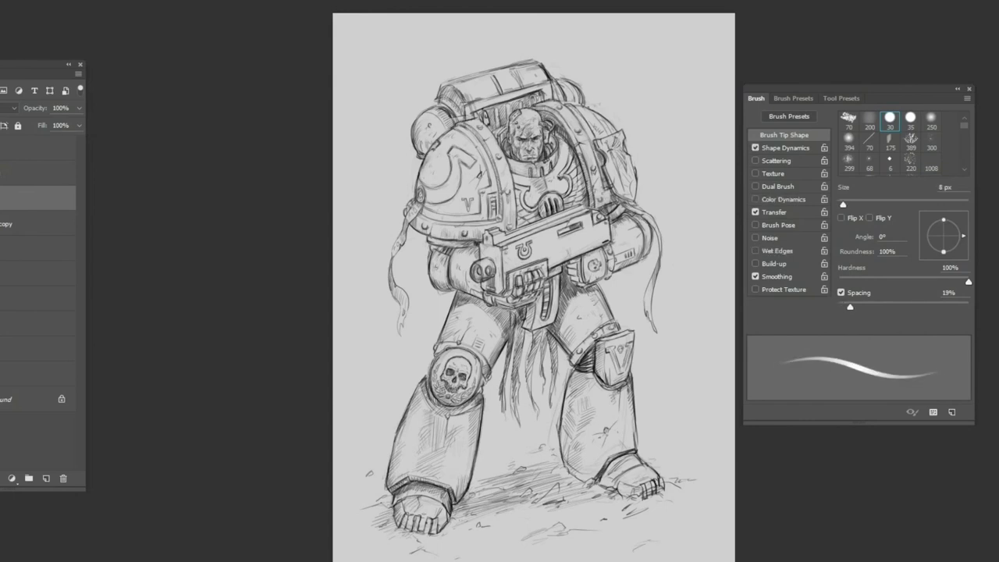
Step: Cover the gun's side panel, top face and muzzle end with diagonal hatching
{"action": "mouse_move", "coordinate": [504, 245]}
{"action": "left_mouse_down"}
{"action": "mouse_move", "coordinate": [512, 270]}
{"action": "mouse_move", "coordinate": [523, 241]}
{"action": "mouse_move", "coordinate": [536, 257]}
{"action": "left_mouse_up"}
{"action": "left_click_drag", "start_coordinate": [527, 260], "coordinate": [569, 243]}
{"action": "mouse_move", "coordinate": [535, 245]}
{"action": "left_mouse_down"}
{"action": "mouse_move", "coordinate": [556, 230]}
{"action": "mouse_move", "coordinate": [602, 256]}
{"action": "left_mouse_up"}
{"action": "left_click_drag", "start_coordinate": [582, 257], "coordinate": [585, 273]}
{"action": "left_click_drag", "start_coordinate": [601, 226], "coordinate": [602, 236]}
{"action": "left_click_drag", "start_coordinate": [507, 240], "coordinate": [537, 231]}
{"action": "left_click_drag", "start_coordinate": [538, 226], "coordinate": [551, 219]}
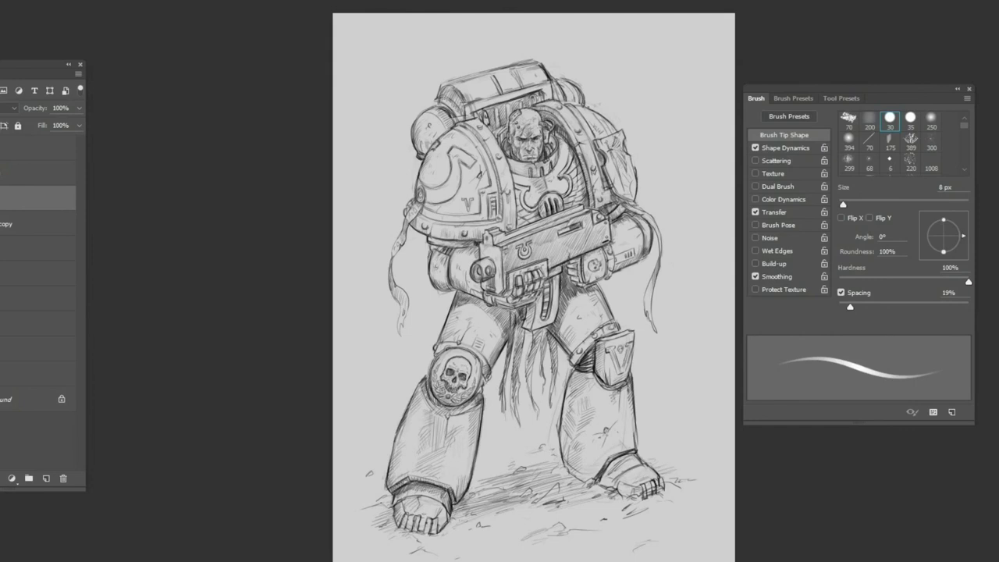
Step: Darken and extend the torn cloth strips hanging between the legs
{"action": "key", "text": "e"}
{"action": "key", "text": "b"}
{"action": "key", "text": "e"}
{"action": "key", "text": "b"}
{"action": "left_click_drag", "start_coordinate": [554, 326], "coordinate": [521, 383]}
{"action": "left_click_drag", "start_coordinate": [515, 320], "coordinate": [512, 427]}
Step: Clean and re-ink the lines where the right shoulder pad meets the gun muzzle
{"action": "key", "text": "e"}
{"action": "mouse_move", "coordinate": [614, 201]}
{"action": "left_mouse_down"}
{"action": "mouse_move", "coordinate": [632, 189]}
{"action": "mouse_move", "coordinate": [617, 199]}
{"action": "left_mouse_up"}
{"action": "key", "text": "b"}
{"action": "key", "text": "e"}
{"action": "key", "text": "b"}
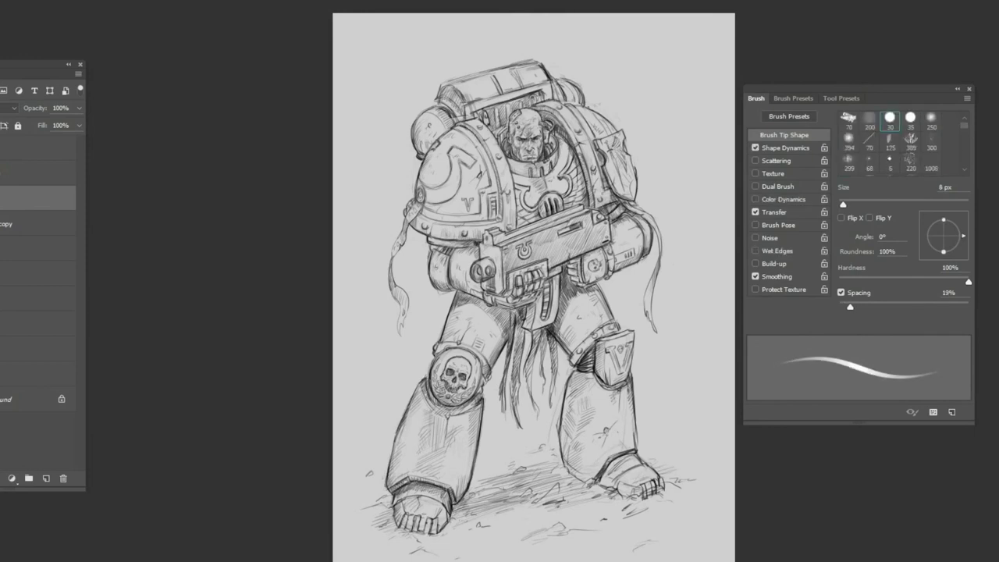
Step: Build up the raised segments on the backpack cylinder and darken the V mark on the left shoulder pad
{"action": "key", "text": "e"}
{"action": "key", "text": "b"}
{"action": "key", "text": "e"}
{"action": "key", "text": "b"}
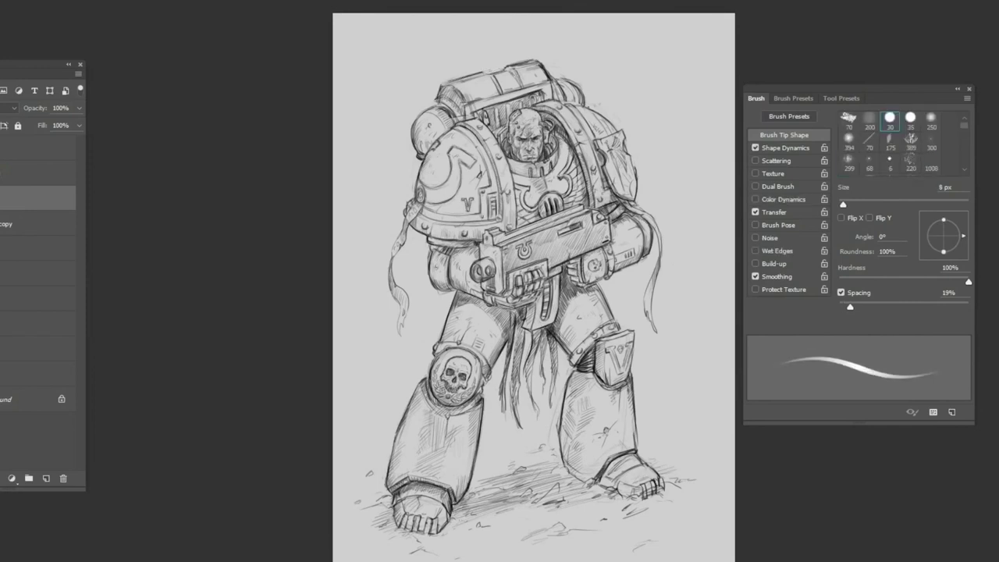
{"action": "key", "text": "e"}
{"action": "key", "text": "b"}
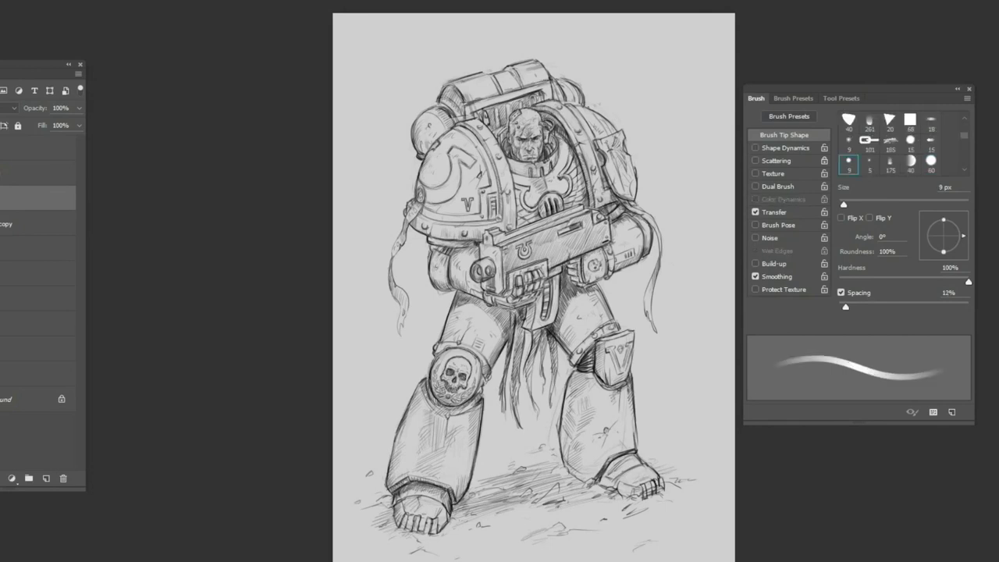
Step: Darken the dividing bands across the backpack cylinder, alternating between erasing and inking
{"action": "key", "text": "e"}
{"action": "key", "text": "b"}
{"action": "key", "text": "e"}
{"action": "key", "text": "b"}
{"action": "key", "text": "e"}
{"action": "key", "text": "b"}
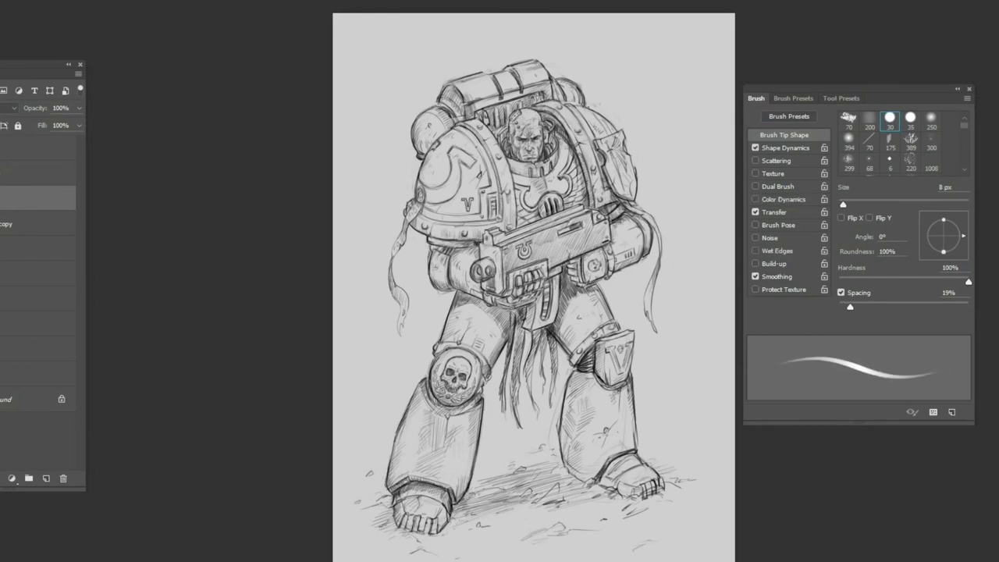
Step: Redraw the right kneecap's emblem as a larger, bolder V
{"action": "key", "text": "e"}
{"action": "key", "text": "b"}
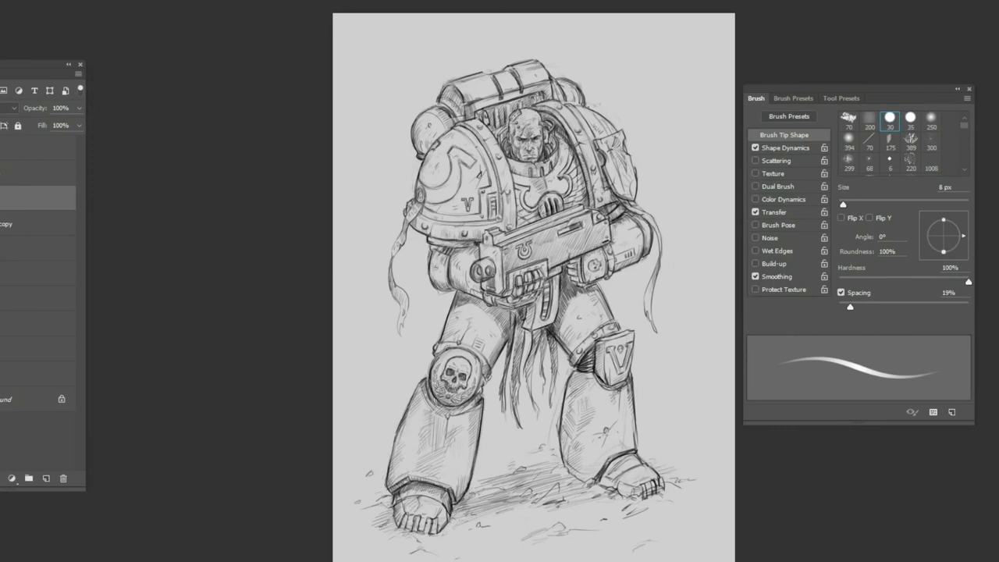
Step: Sign the drawing on the ground near the right foot and add more hatching to the right shin guard
{"action": "mouse_move", "coordinate": [668, 514]}
{"action": "left_mouse_down"}
{"action": "mouse_move", "coordinate": [675, 524]}
{"action": "mouse_move", "coordinate": [694, 514]}
{"action": "left_mouse_up"}
{"action": "left_click_drag", "start_coordinate": [631, 426], "coordinate": [614, 454]}
{"action": "left_click_drag", "start_coordinate": [603, 452], "coordinate": [589, 474]}
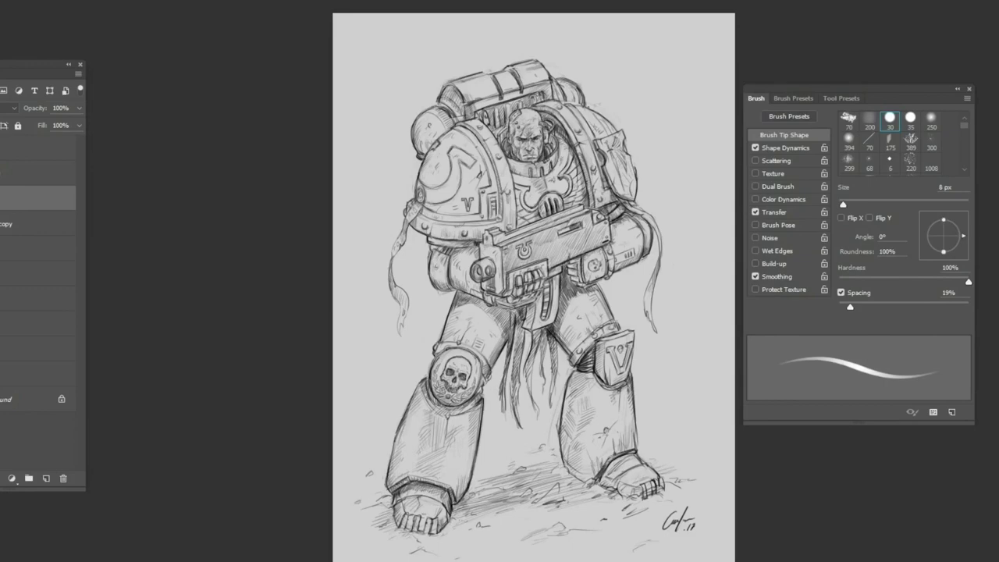